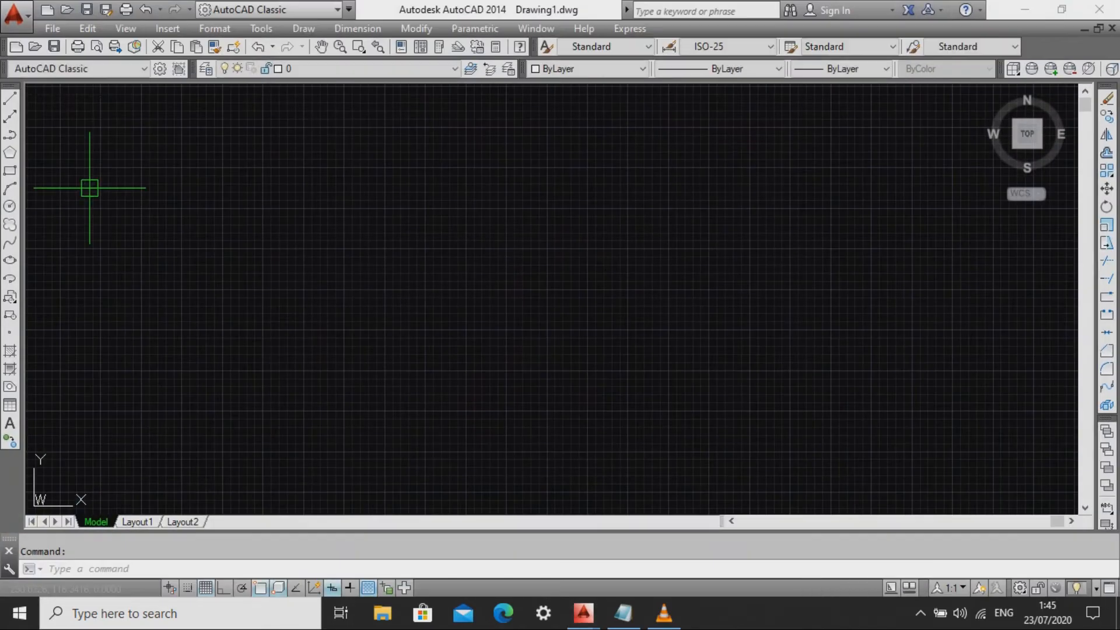
Turn off the drawing grid and switch to Notepad to review the FUNGSI MOUSE heading and left-click entry in sam.txt.
{"action": "key", "text": "F7"}
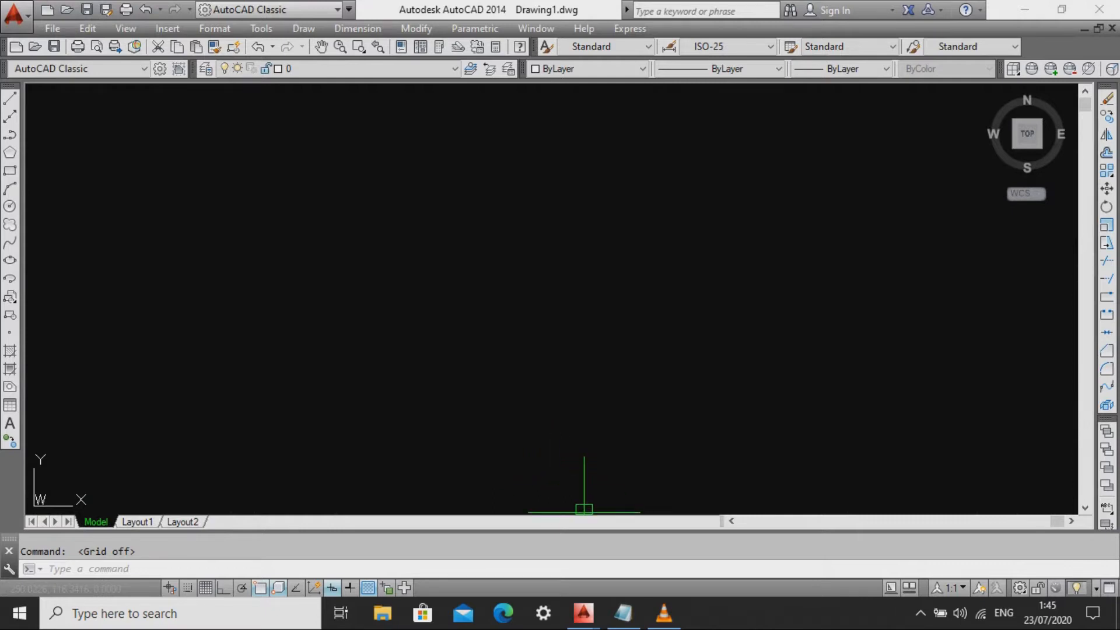
{"action": "left_click", "coordinate": [623, 613]}
{"action": "left_click_drag", "start_coordinate": [51, 109], "coordinate": [123, 110]}
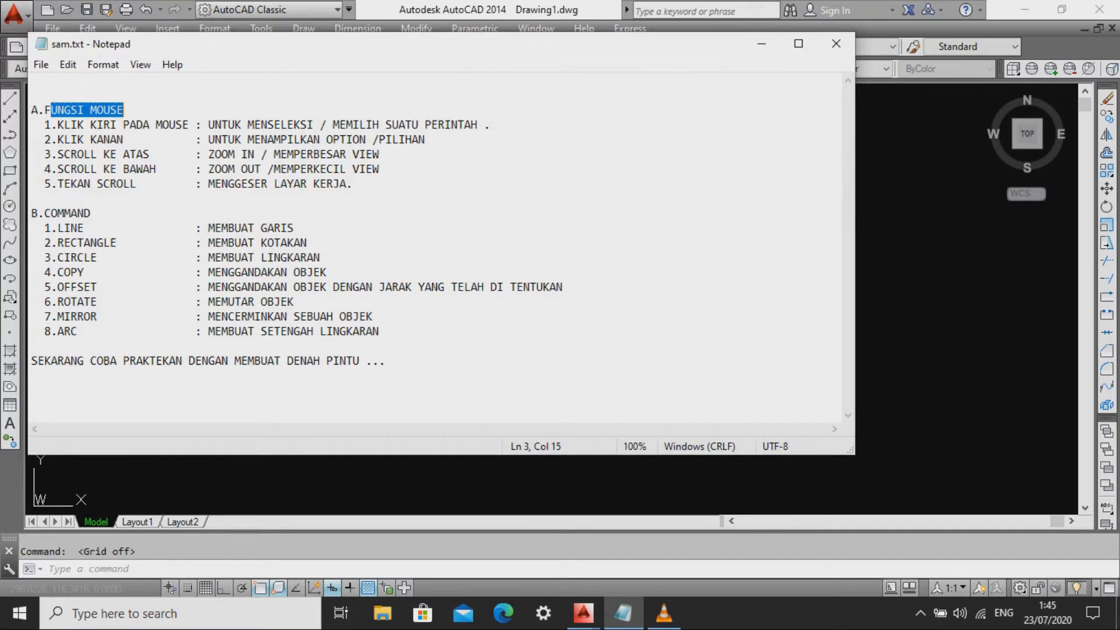
{"action": "left_click_drag", "start_coordinate": [45, 110], "coordinate": [124, 110]}
{"action": "left_click_drag", "start_coordinate": [58, 124], "coordinate": [194, 124]}
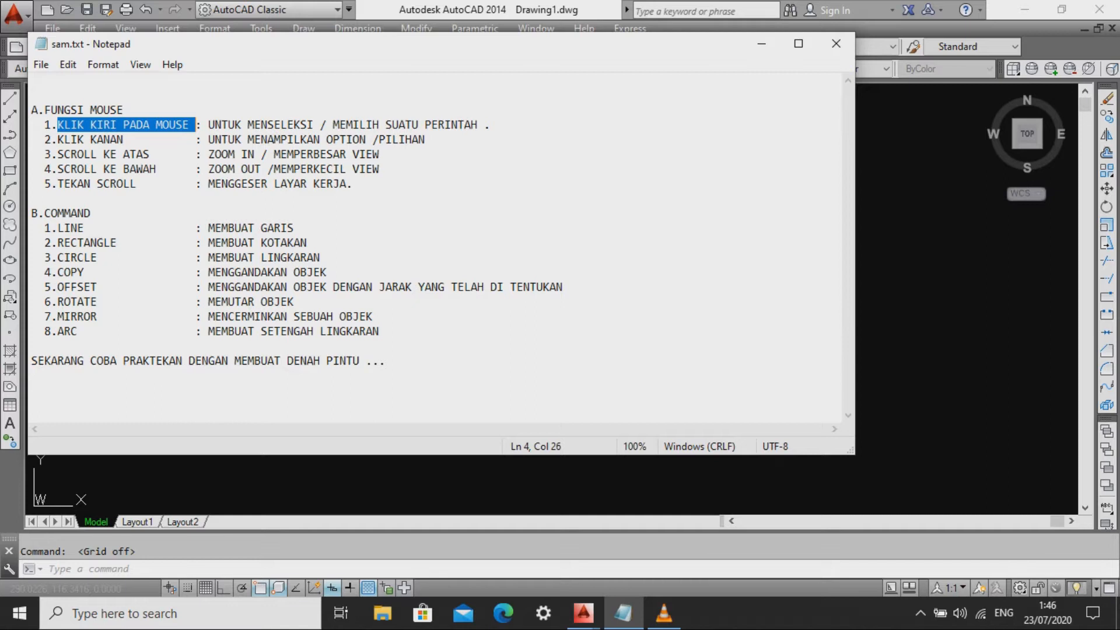
Return to AutoCAD and draw a freehand square with the Rectangle command near the middle of the drawing area.
{"action": "left_click", "coordinate": [761, 43]}
{"action": "key", "text": "Escape"}
{"action": "type", "text": "REC"}
{"action": "key", "text": "Return"}
{"action": "left_click", "coordinate": [403, 227]}
{"action": "left_click", "coordinate": [492, 315]}
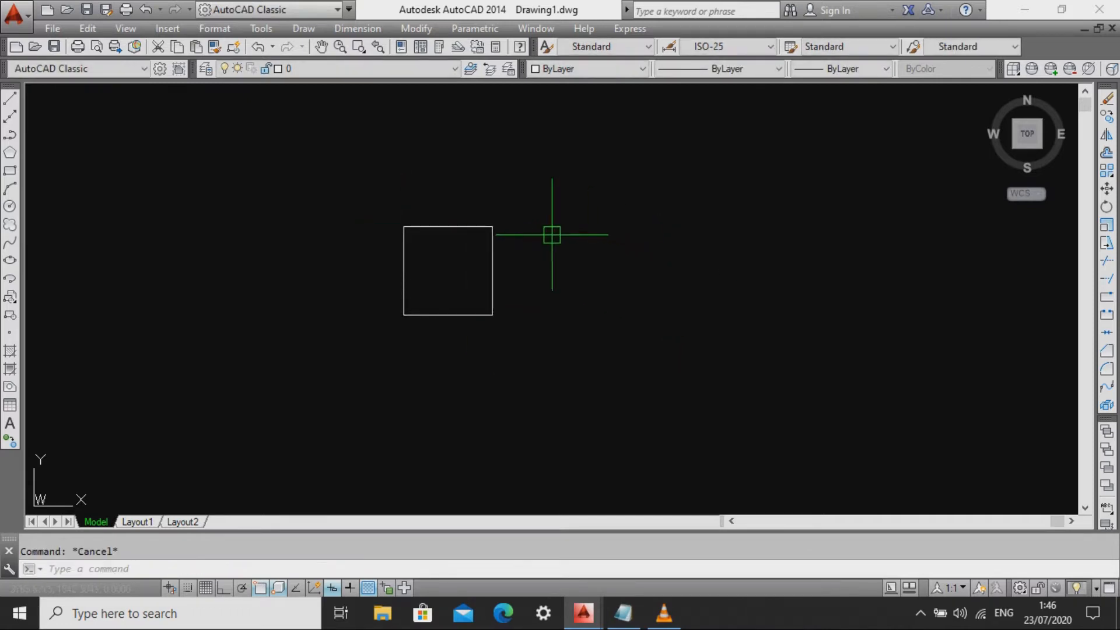
Practise selecting the square by a direct pick, a crossing selection and a window selection, clearing each selection.
{"action": "left_click", "coordinate": [492, 239]}
{"action": "key", "text": "Escape"}
{"action": "left_click", "coordinate": [562, 275]}
{"action": "left_click", "coordinate": [450, 189]}
{"action": "key", "text": "Escape"}
{"action": "left_click", "coordinate": [648, 392]}
{"action": "key", "text": "Escape"}
{"action": "left_click", "coordinate": [357, 160]}
{"action": "left_click", "coordinate": [645, 403]}
{"action": "key", "text": "Escape"}
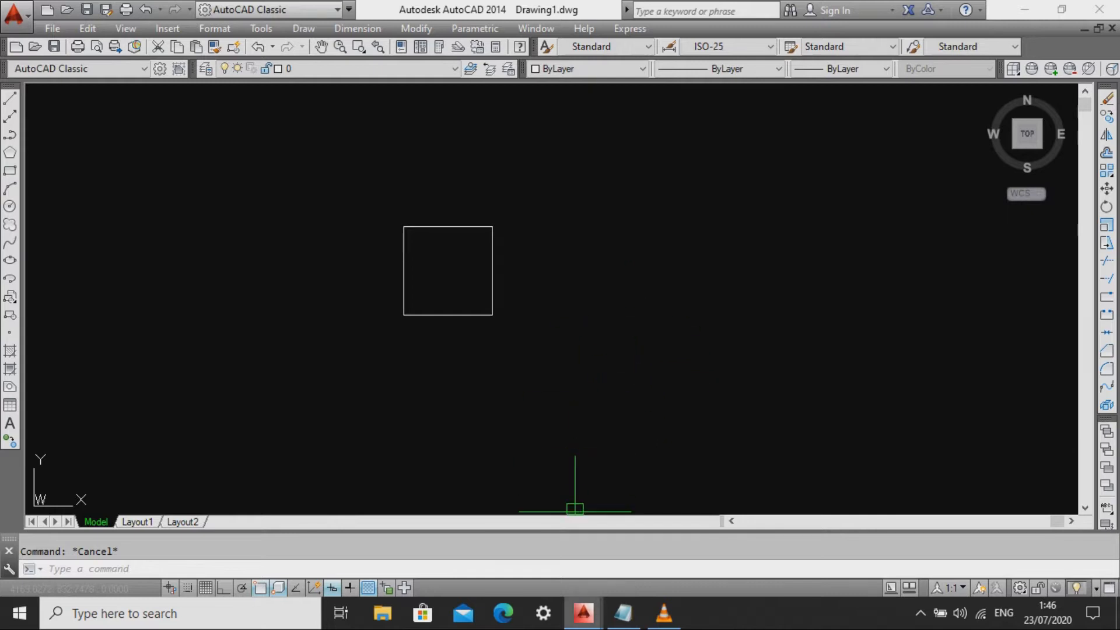
Glance at the mouse notes in Notepad, and in AutoCAD try the Zoom command on the square and exit it.
{"action": "left_click", "coordinate": [623, 612]}
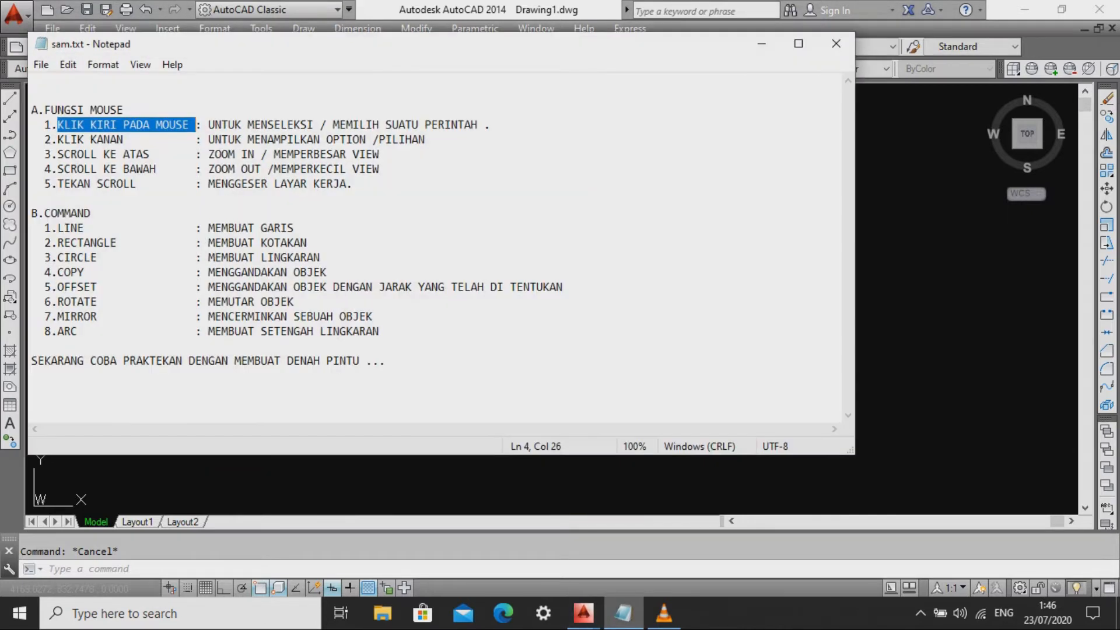
{"action": "left_click", "coordinate": [623, 612]}
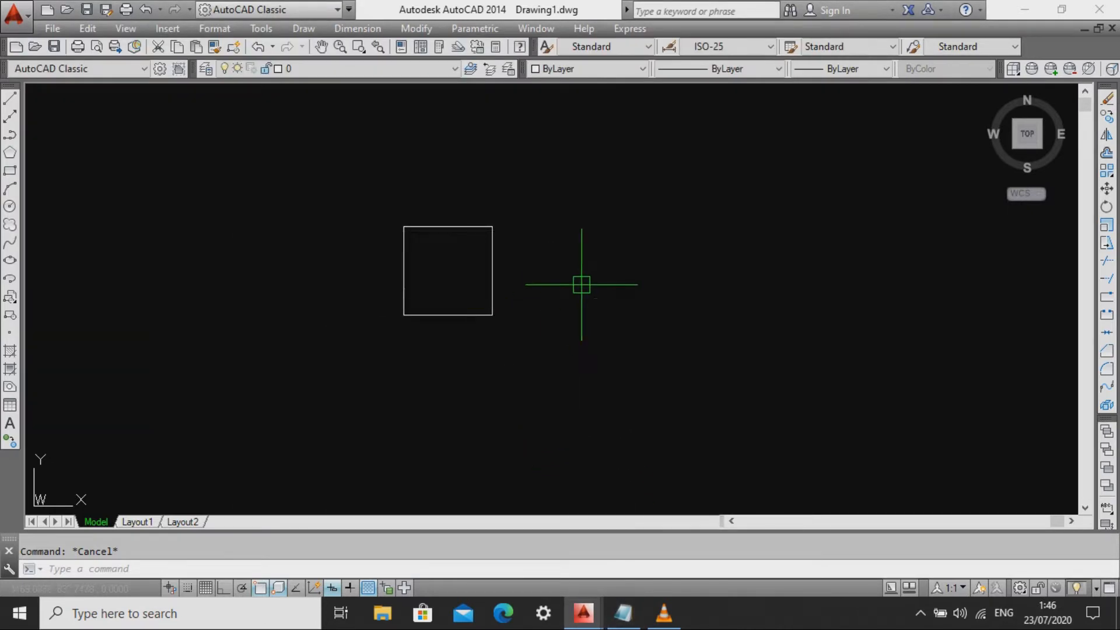
{"action": "right_click", "coordinate": [497, 236]}
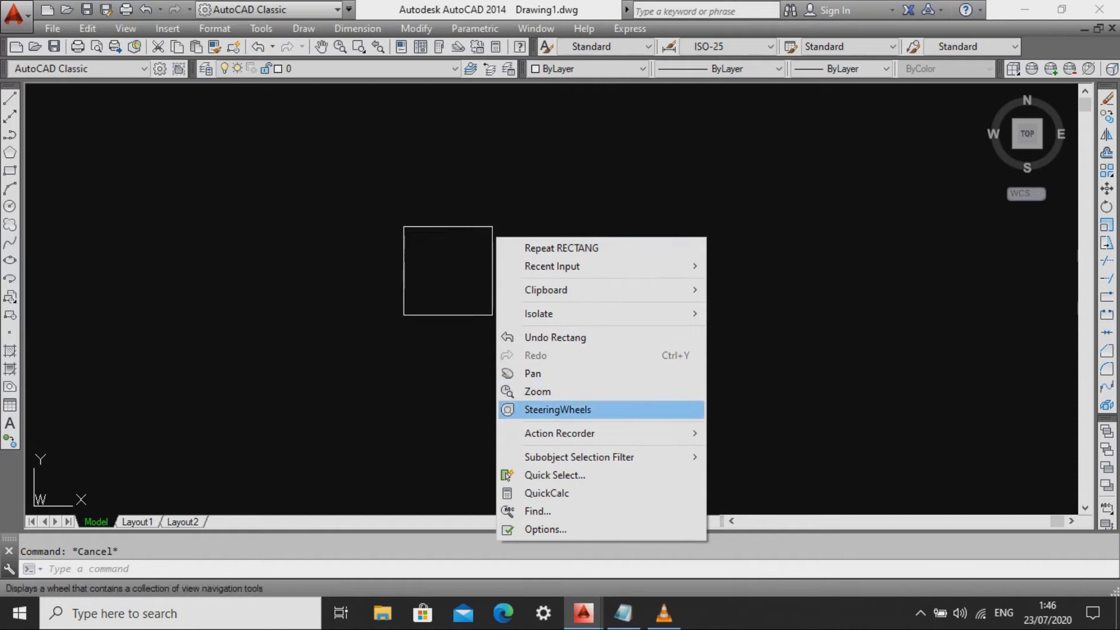
{"action": "left_click", "coordinate": [508, 391]}
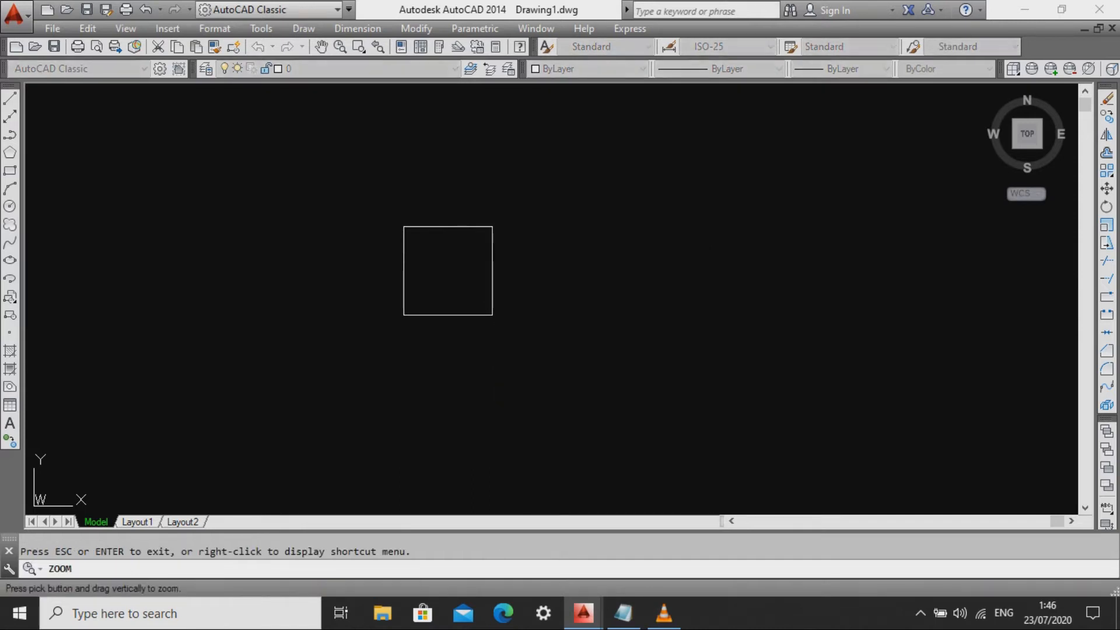
{"action": "scroll", "coordinate": [501, 284], "scroll_direction": "up", "scroll_amount": 6}
{"action": "scroll", "coordinate": [498, 284], "scroll_direction": "down", "scroll_amount": 6}
{"action": "key", "text": "Escape"}
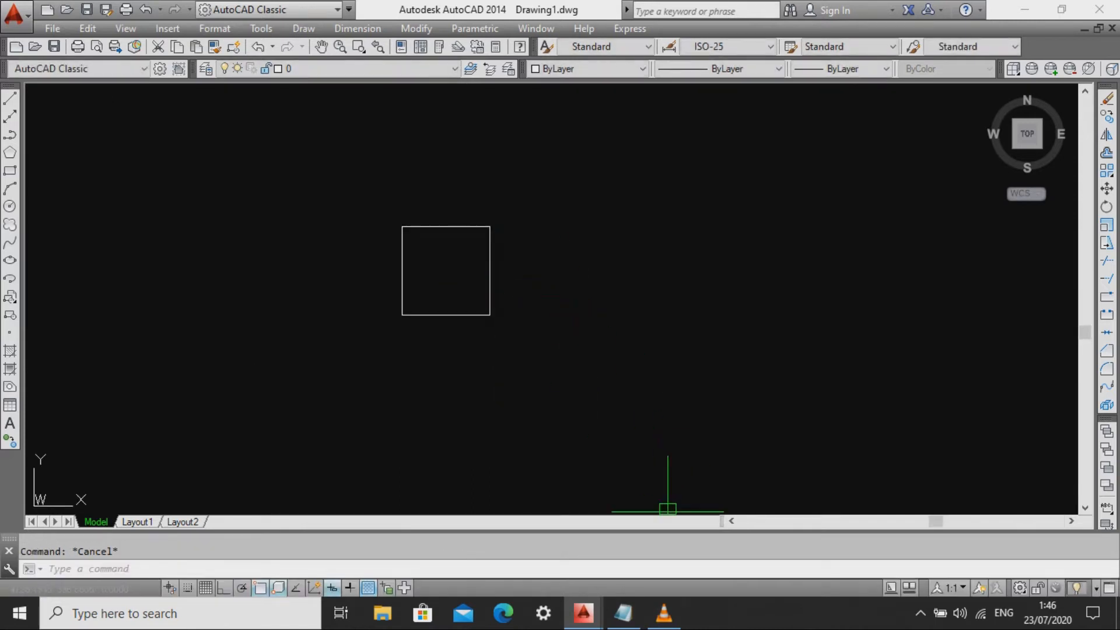
Switch to Notepad and highlight the SCROLL KE ATAS entry in the mouse notes, and return to AutoCAD.
{"action": "left_click", "coordinate": [623, 612]}
{"action": "left_click_drag", "start_coordinate": [71, 154], "coordinate": [163, 154]}
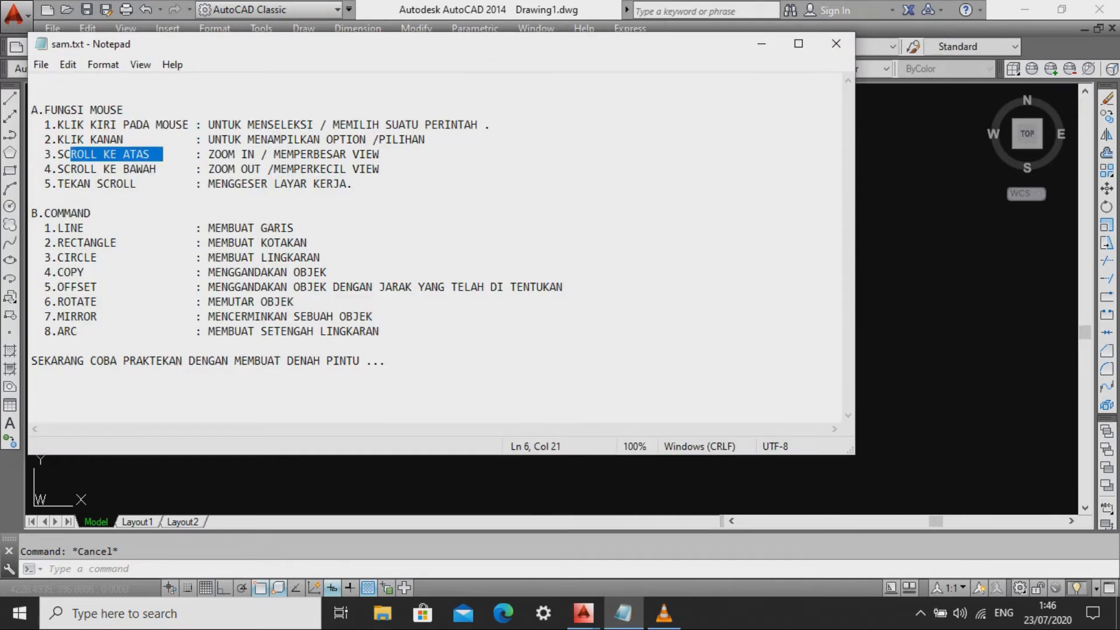
{"action": "left_click_drag", "start_coordinate": [57, 154], "coordinate": [149, 154]}
{"action": "left_click", "coordinate": [761, 43]}
Examine the square at several magnifications, zooming in and out repeatedly and panning between zooms.
{"action": "scroll", "coordinate": [467, 268], "scroll_direction": "up", "scroll_amount": 4}
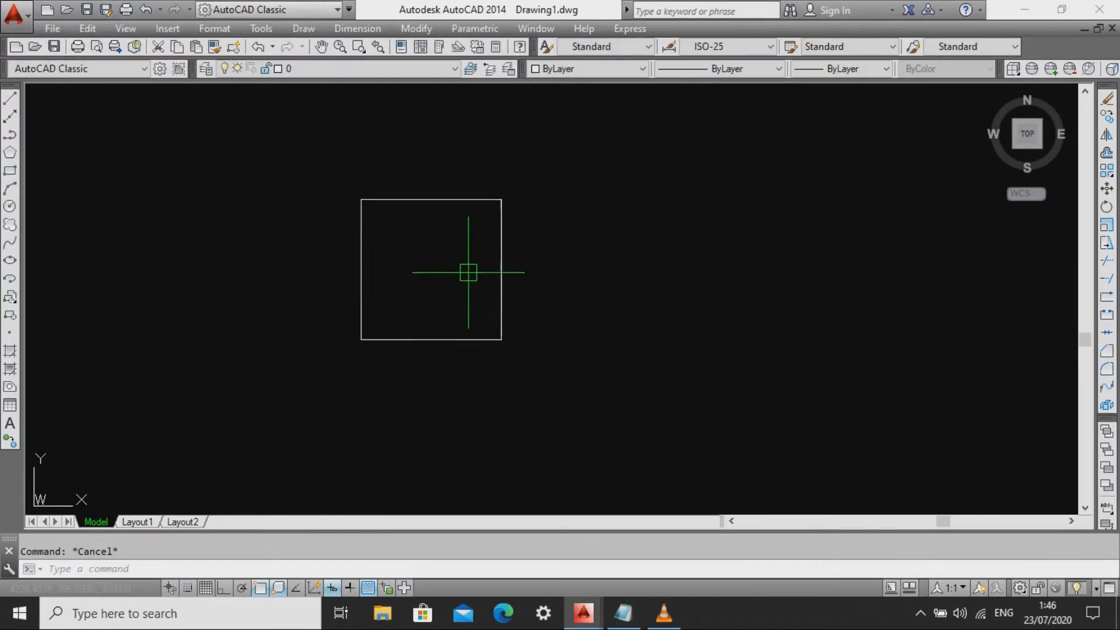
{"action": "middle_click_drag", "start_coordinate": [420, 267], "coordinate": [600, 280]}
{"action": "scroll", "coordinate": [599, 280], "scroll_direction": "up", "scroll_amount": 5}
{"action": "scroll", "coordinate": [473, 278], "scroll_direction": "down", "scroll_amount": 12}
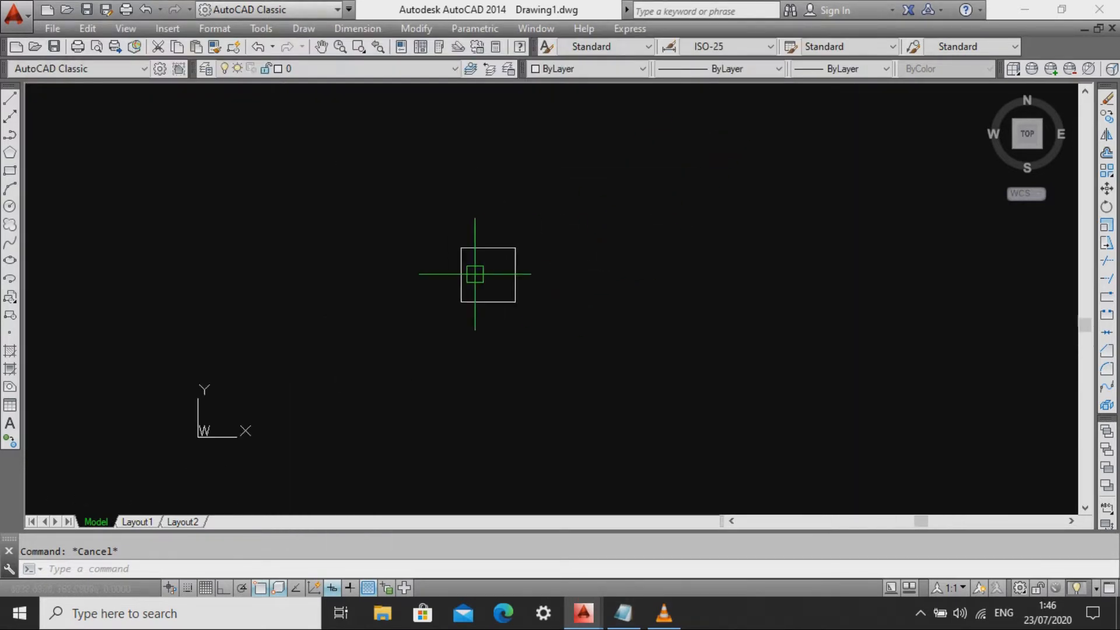
{"action": "scroll", "coordinate": [493, 286], "scroll_direction": "up", "scroll_amount": 6}
{"action": "middle_click_drag", "start_coordinate": [470, 226], "coordinate": [488, 256]}
{"action": "scroll", "coordinate": [502, 286], "scroll_direction": "up", "scroll_amount": 2}
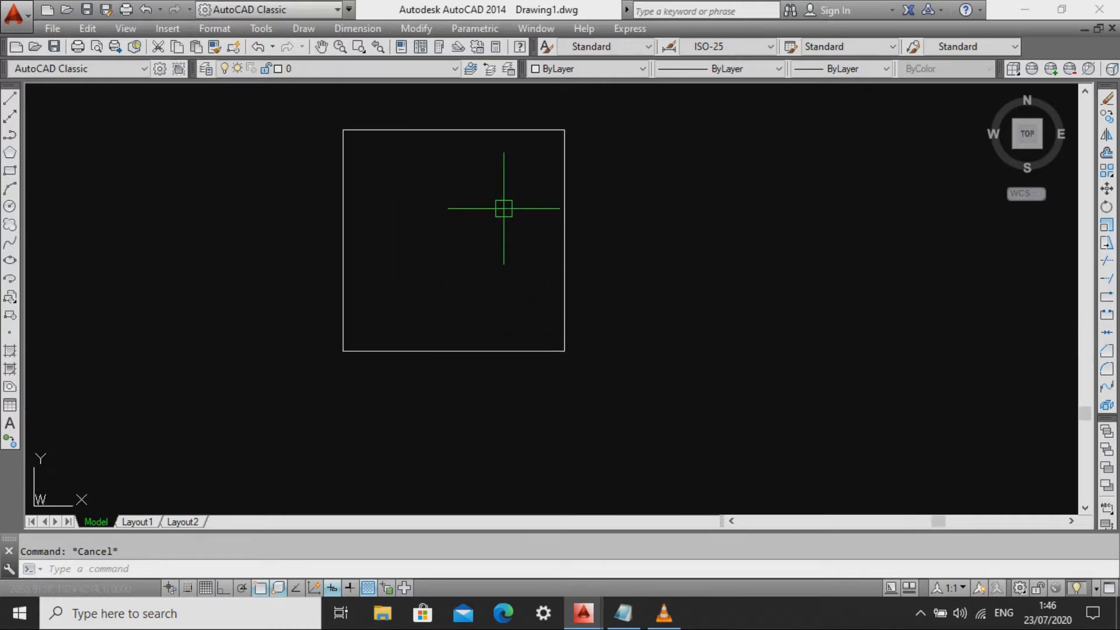
{"action": "scroll", "coordinate": [504, 205], "scroll_direction": "down", "scroll_amount": 7}
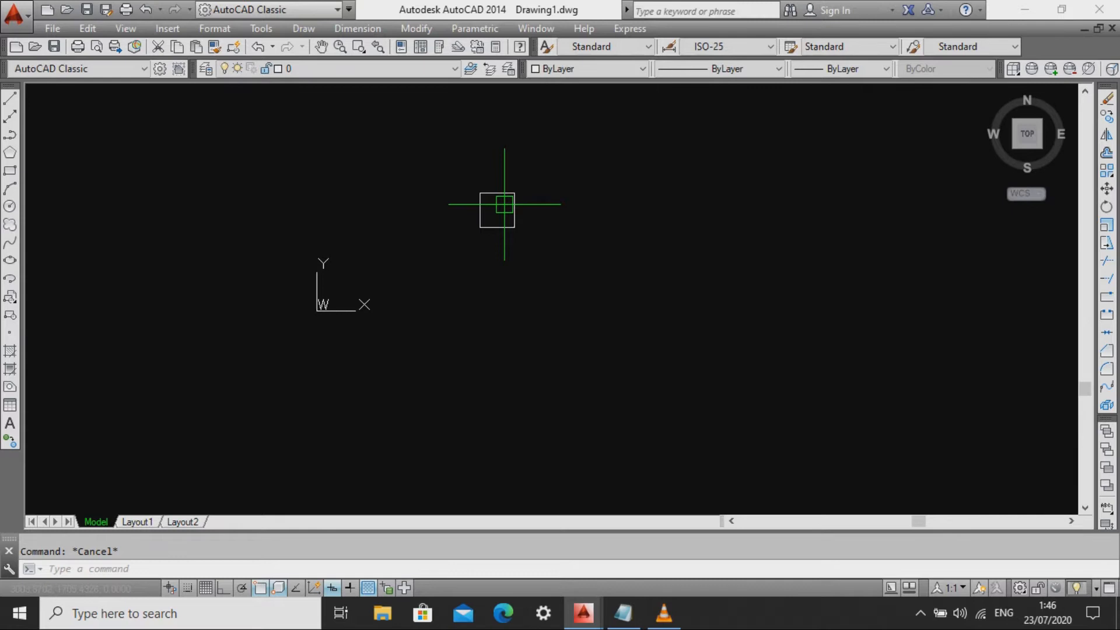
{"action": "middle_click_drag", "start_coordinate": [557, 200], "coordinate": [557, 278]}
{"action": "scroll", "coordinate": [495, 280], "scroll_direction": "up", "scroll_amount": 4}
{"action": "scroll", "coordinate": [495, 275], "scroll_direction": "down", "scroll_amount": 8}
{"action": "scroll", "coordinate": [495, 282], "scroll_direction": "up", "scroll_amount": 10}
{"action": "scroll", "coordinate": [519, 291], "scroll_direction": "down", "scroll_amount": 5}
{"action": "scroll", "coordinate": [502, 326], "scroll_direction": "up", "scroll_amount": 4}
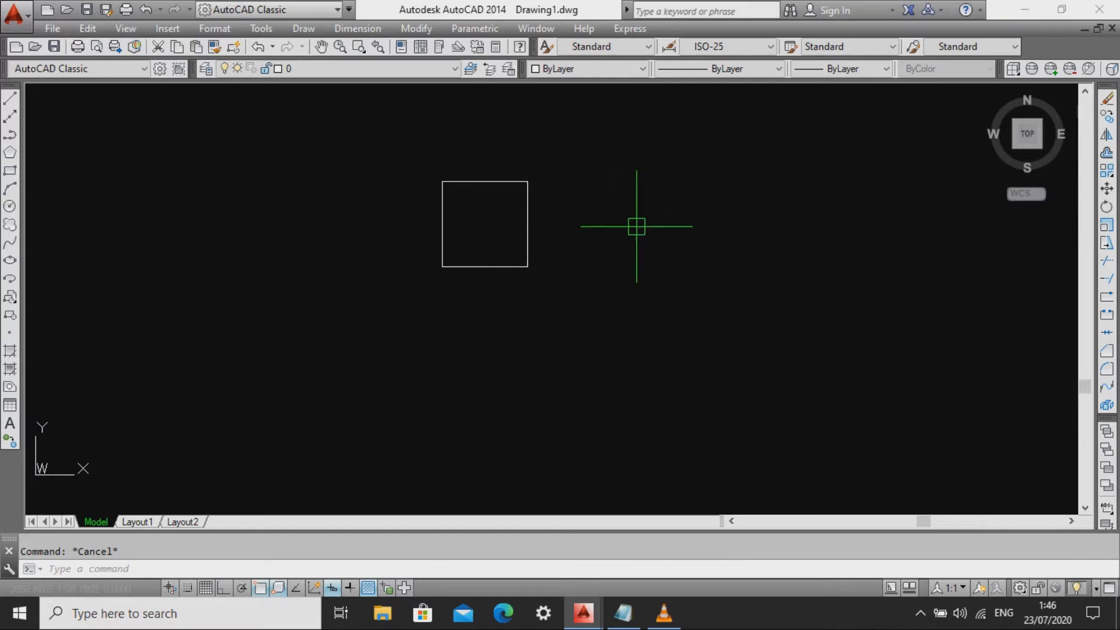
Select the square with a crossing selection and clear the selection.
{"action": "left_click", "coordinate": [579, 240]}
{"action": "left_click", "coordinate": [514, 189]}
{"action": "key", "text": "Escape"}
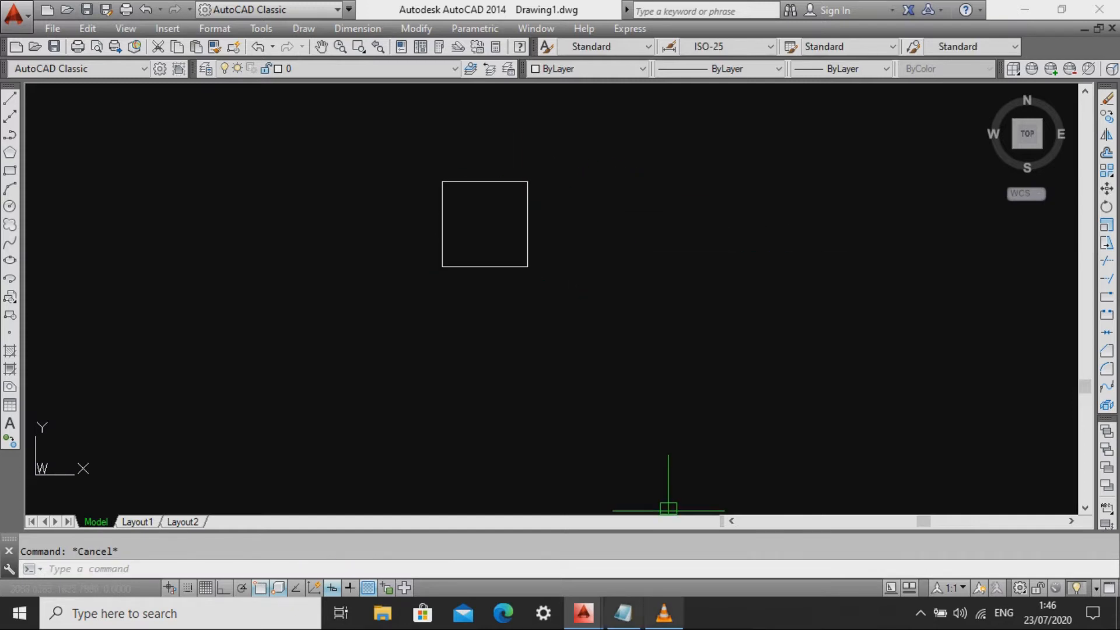
Check the mouse notes in Notepad and practise panning the AutoCAD view around the square.
{"action": "left_click", "coordinate": [623, 613]}
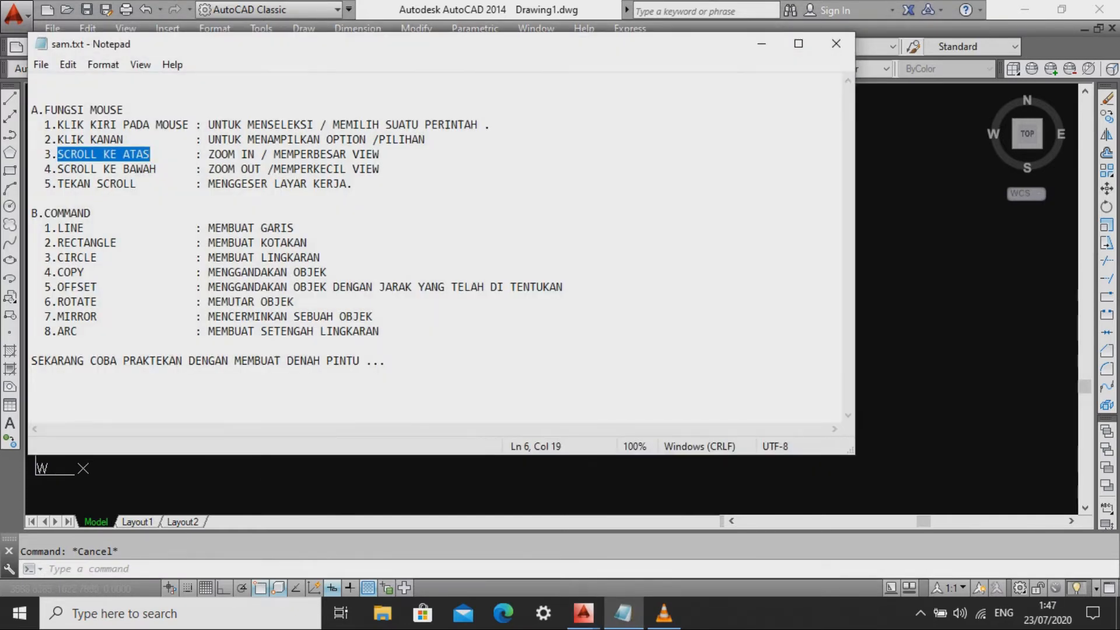
{"action": "left_click", "coordinate": [623, 612]}
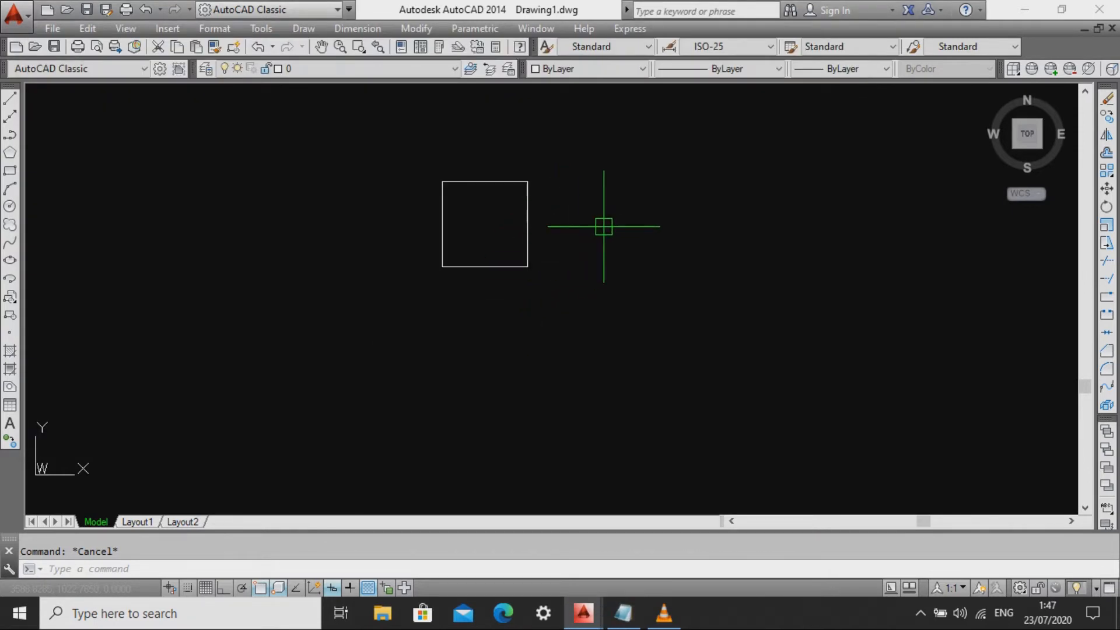
{"action": "mouse_move", "coordinate": [542, 247]}
{"action": "middle_mouse_down"}
{"action": "mouse_move", "coordinate": [760, 228]}
{"action": "mouse_move", "coordinate": [418, 237]}
{"action": "mouse_move", "coordinate": [823, 275]}
{"action": "mouse_move", "coordinate": [500, 330]}
{"action": "mouse_move", "coordinate": [546, 248]}
{"action": "mouse_move", "coordinate": [390, 240]}
{"action": "mouse_move", "coordinate": [490, 255]}
{"action": "middle_mouse_up"}
{"action": "middle_click_drag", "start_coordinate": [587, 243], "coordinate": [669, 269]}
{"action": "left_click", "coordinate": [623, 612]}
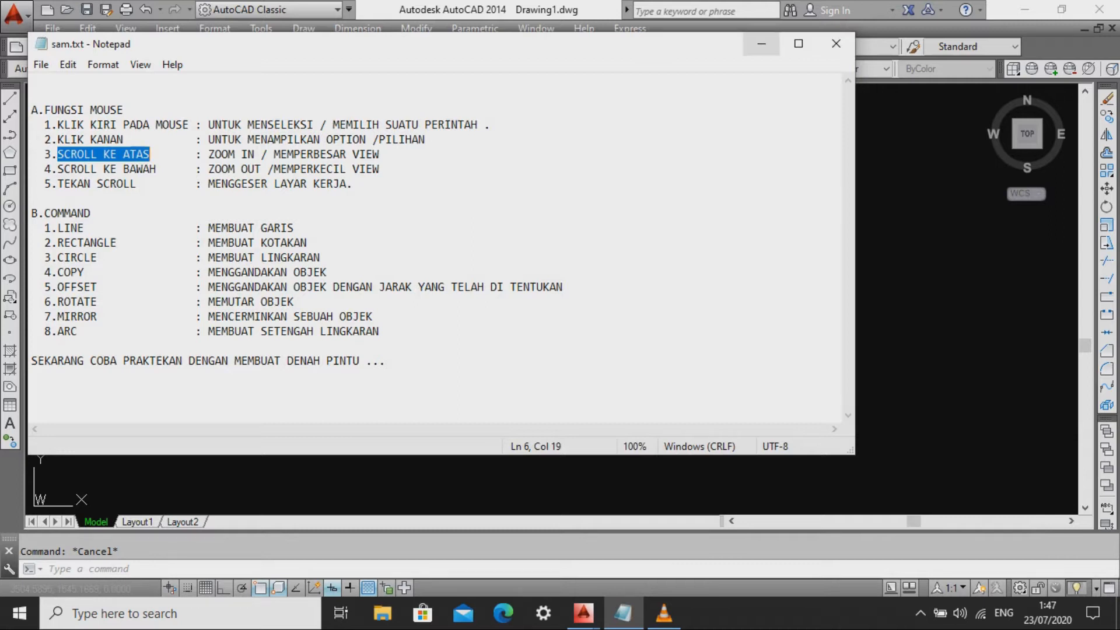
{"action": "left_click", "coordinate": [761, 43]}
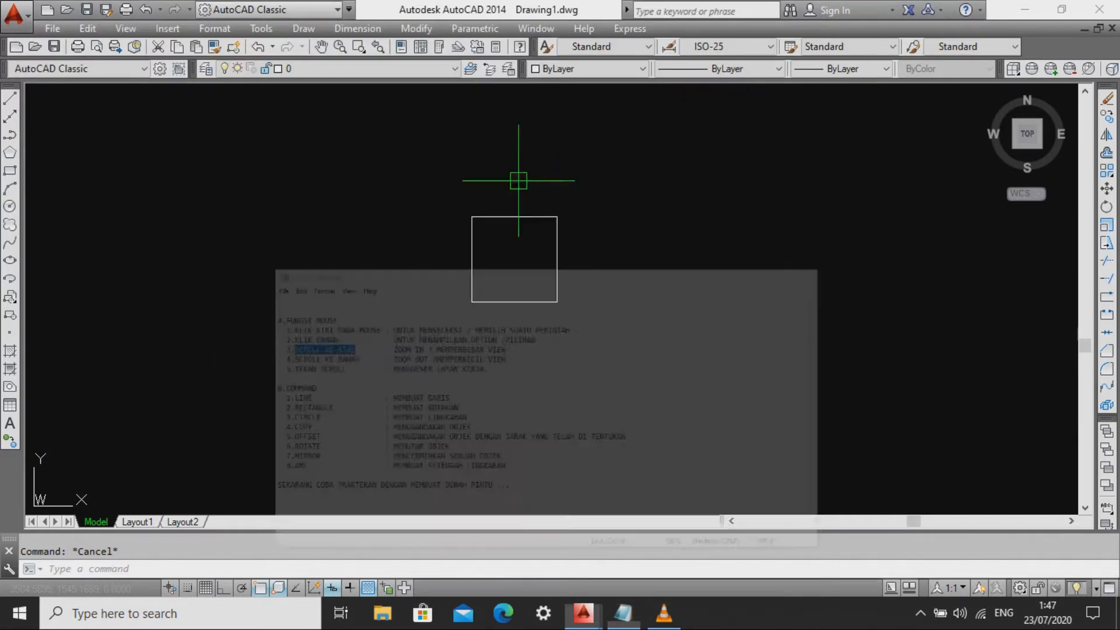
{"action": "middle_click_drag", "start_coordinate": [447, 272], "coordinate": [494, 249]}
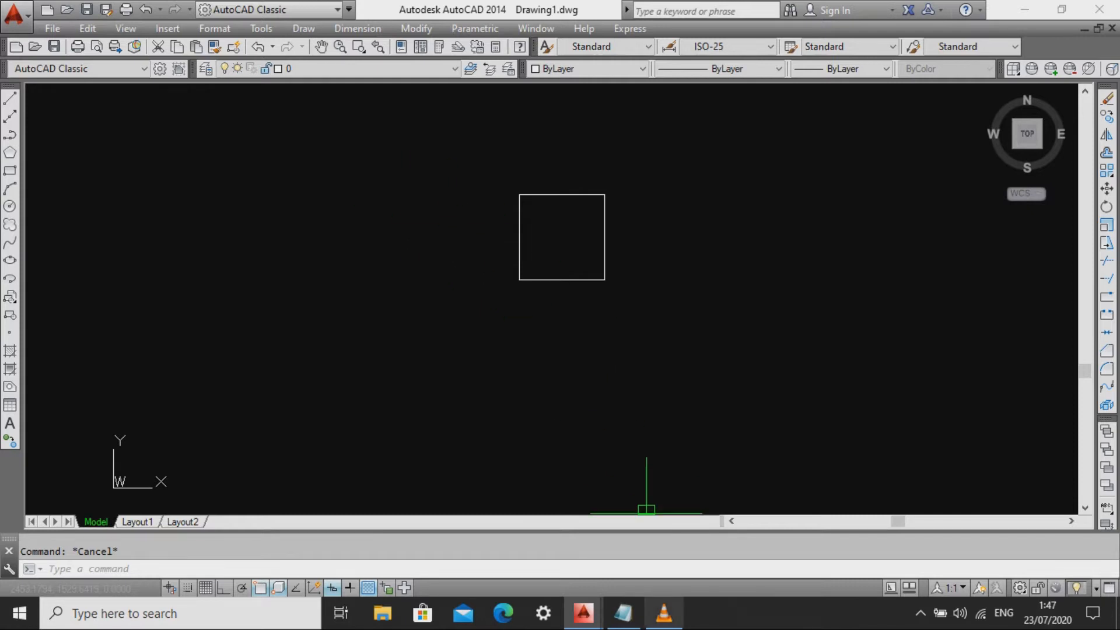
{"action": "left_click", "coordinate": [622, 612]}
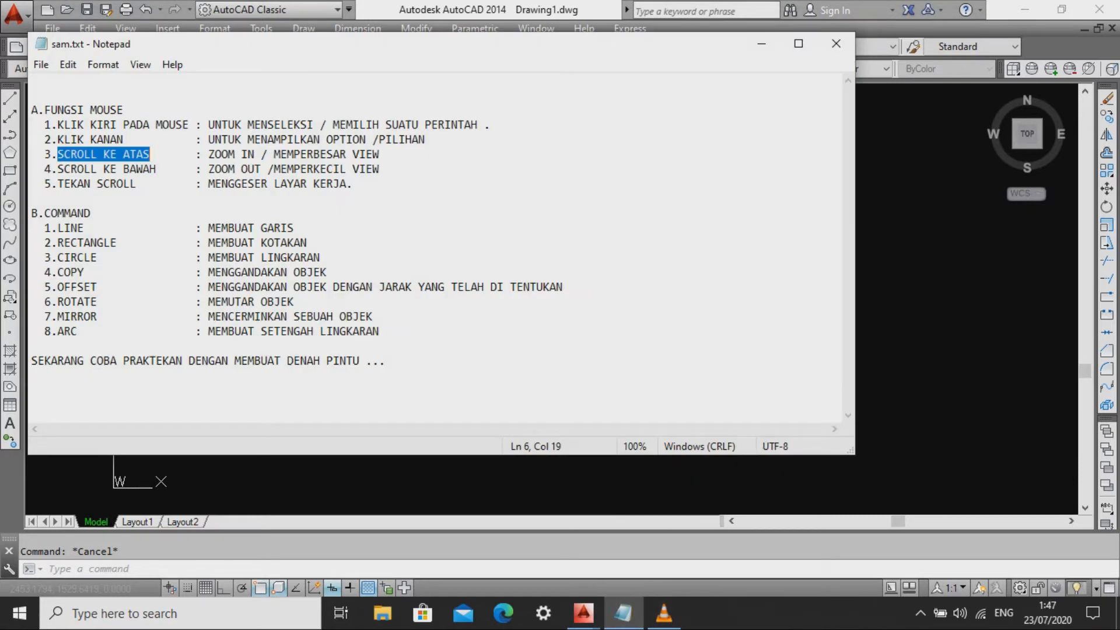
{"action": "left_click", "coordinate": [622, 613]}
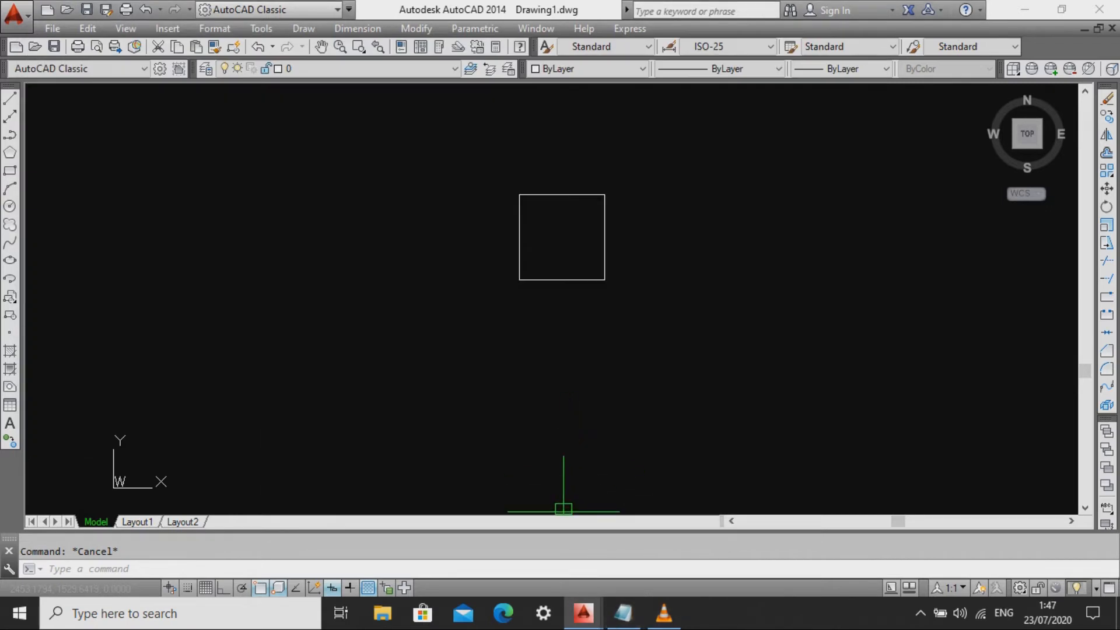
Switch to Notepad to highlight the LINE entry in the command list, and return to AutoCAD.
{"action": "left_click", "coordinate": [623, 612]}
{"action": "left_click_drag", "start_coordinate": [57, 228], "coordinate": [301, 227]}
{"action": "left_click", "coordinate": [623, 612]}
Erase the square from the drawing.
{"action": "left_click", "coordinate": [622, 315]}
{"action": "left_click", "coordinate": [583, 245]}
{"action": "key", "text": "Delete"}
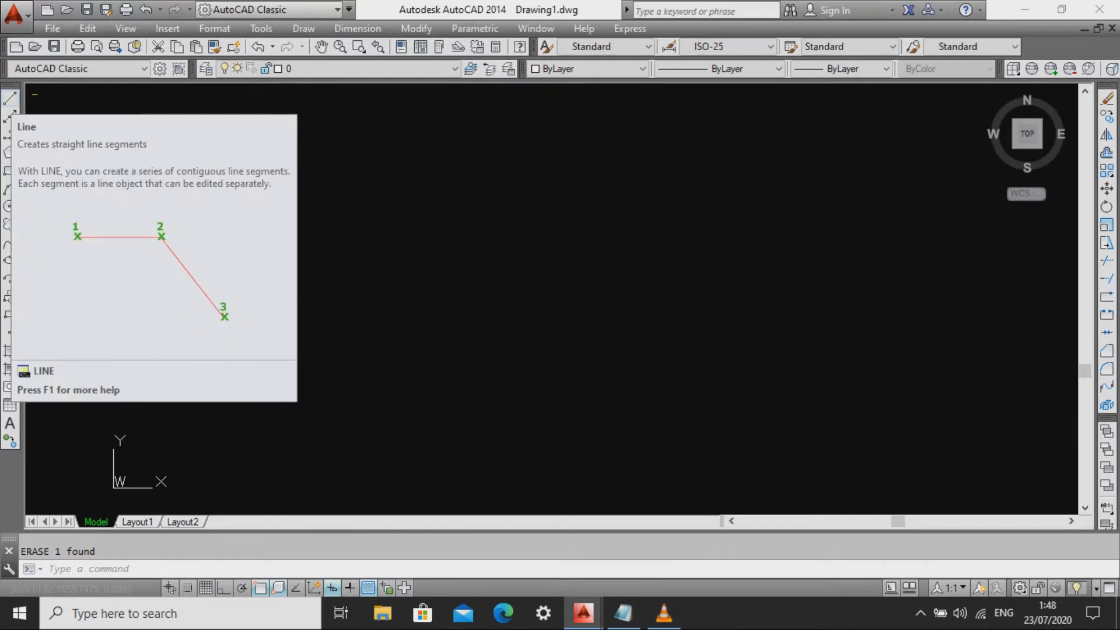
Draw a single horizontal line with the Line command across the upper drawing area, turning Ortho on.
{"action": "left_click", "coordinate": [9, 98]}
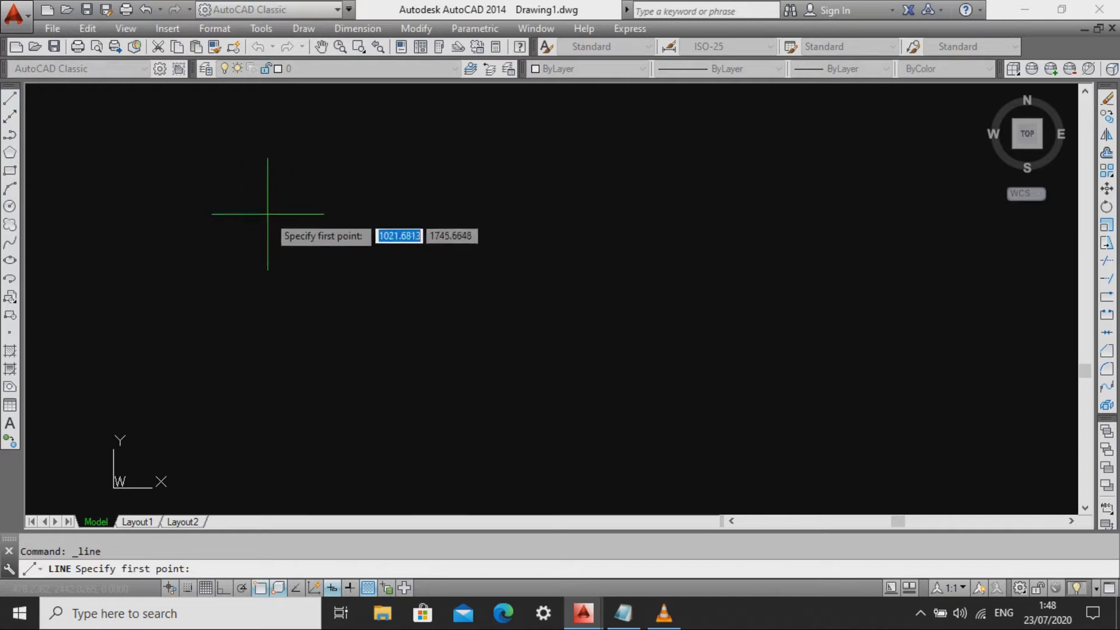
{"action": "left_click", "coordinate": [228, 191]}
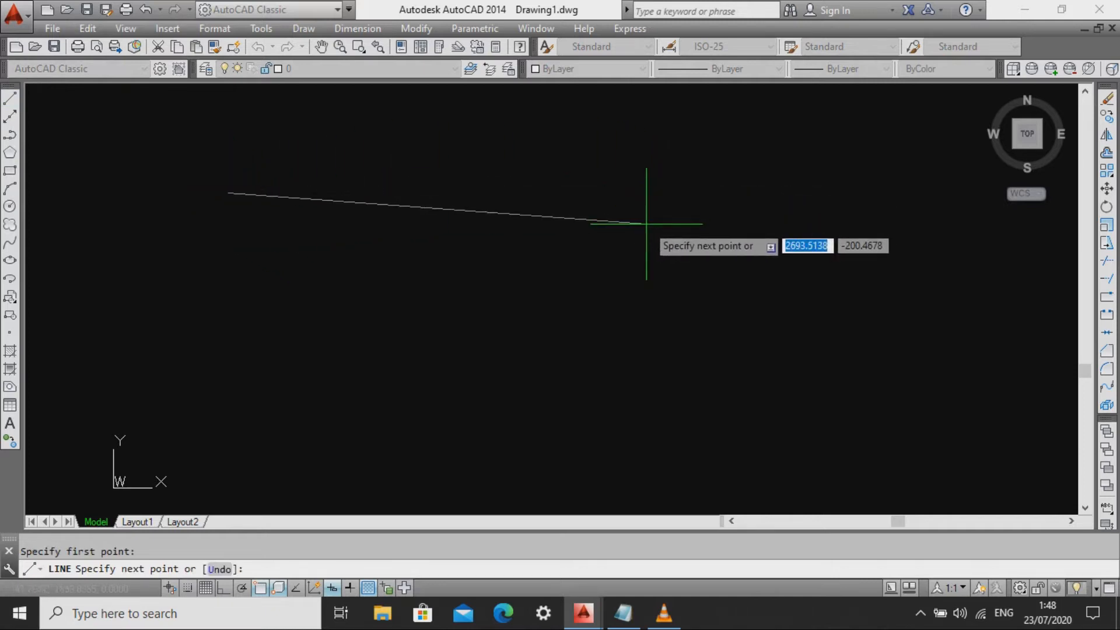
{"action": "key", "text": "F8"}
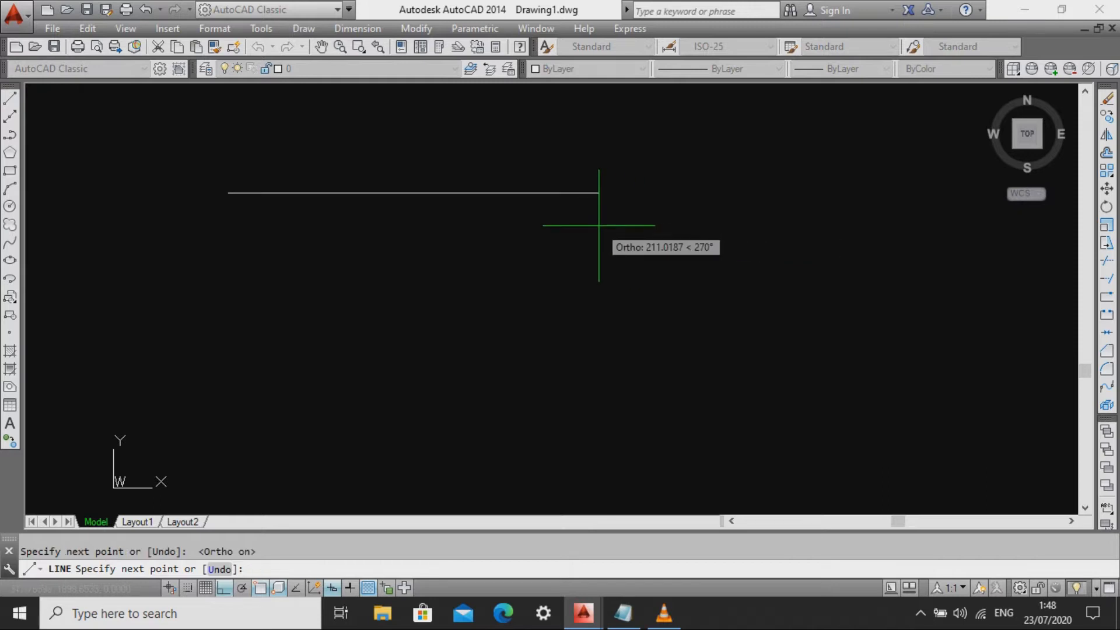
{"action": "key", "text": "Escape"}
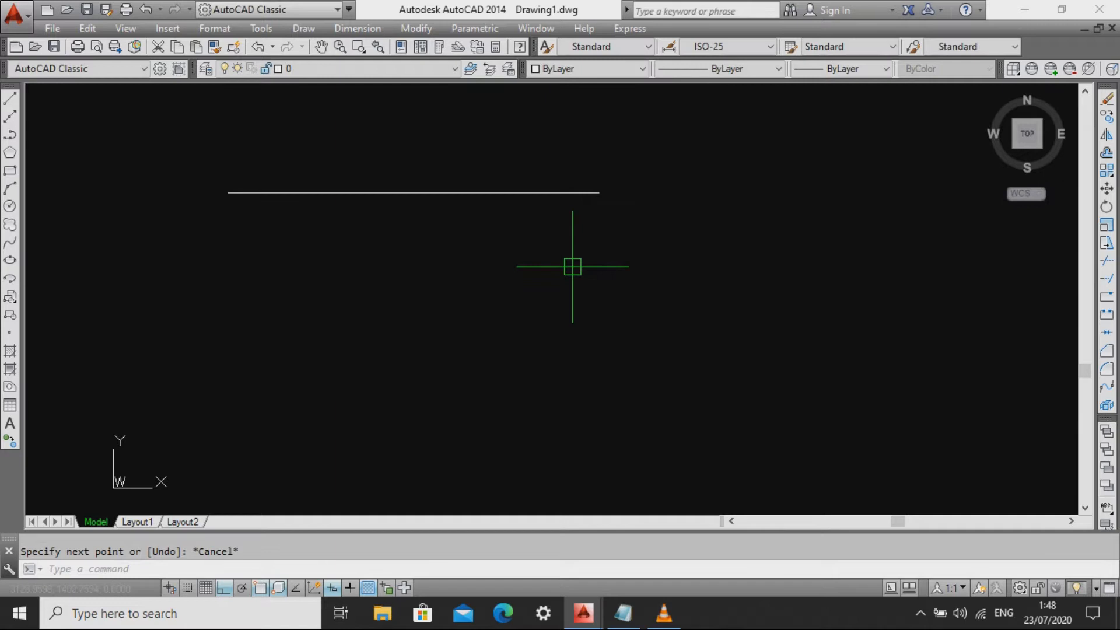
Select the horizontal line with a crossing selection and erase it.
{"action": "left_click", "coordinate": [490, 225]}
{"action": "left_click", "coordinate": [443, 141]}
{"action": "key", "text": "Delete"}
{"action": "key", "text": "Escape"}
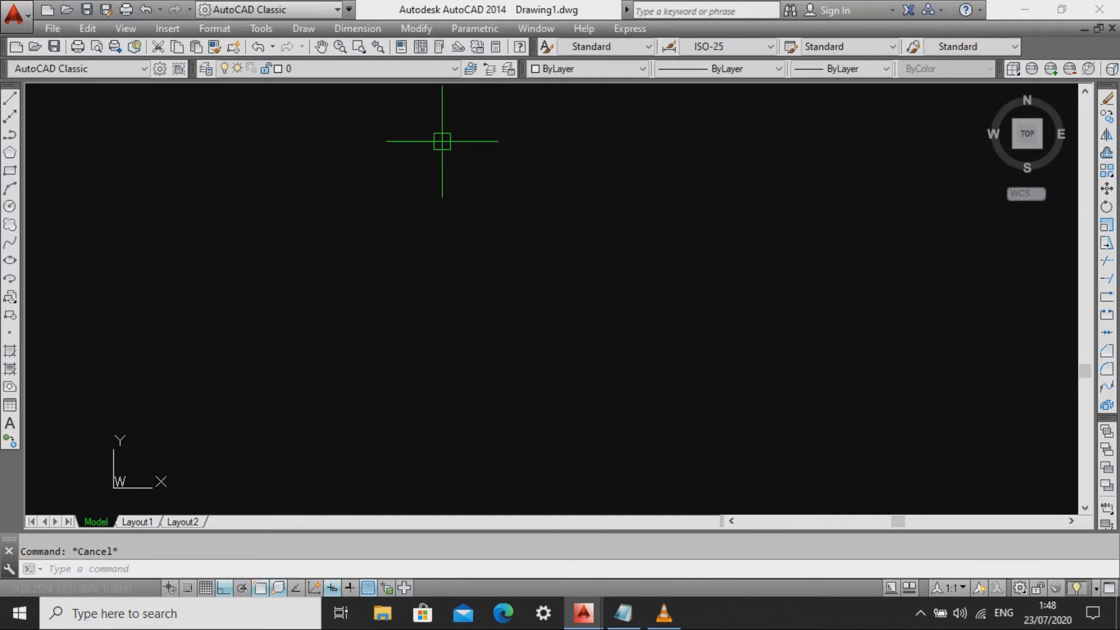
Start Line with the L alias and draw one horizontal Ortho line across the upper drawing area.
{"action": "type", "text": "L"}
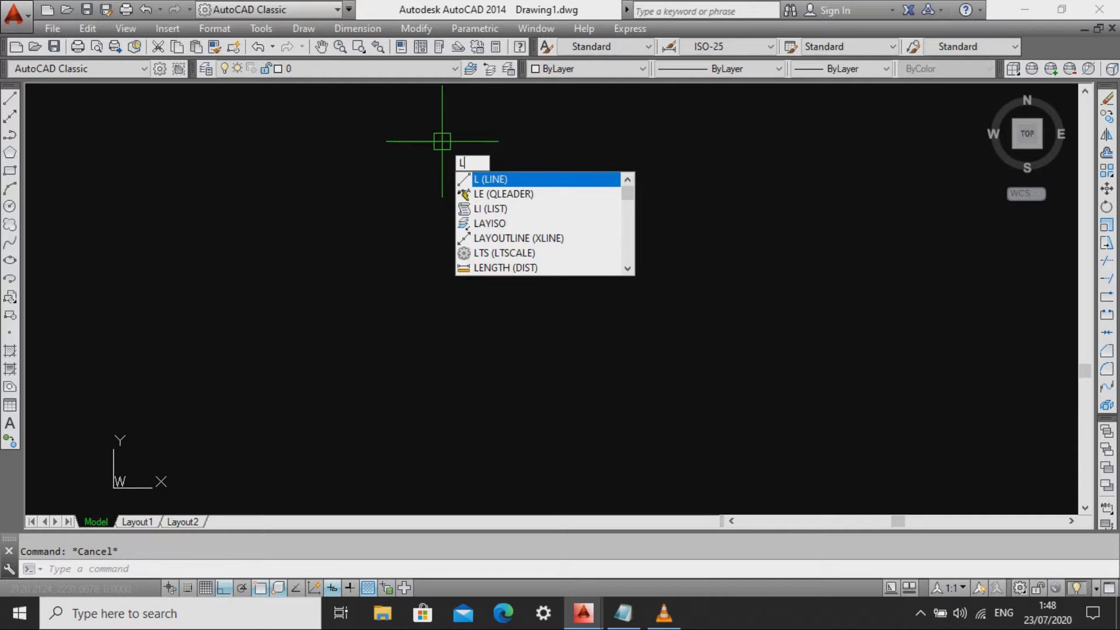
{"action": "key", "text": "Return"}
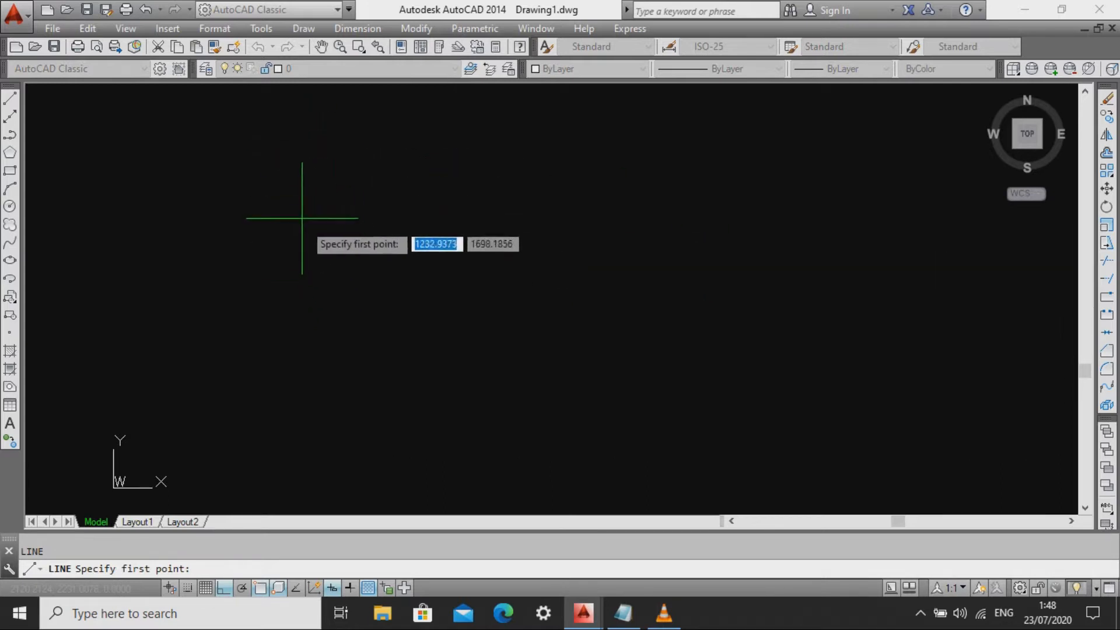
{"action": "left_click", "coordinate": [282, 174]}
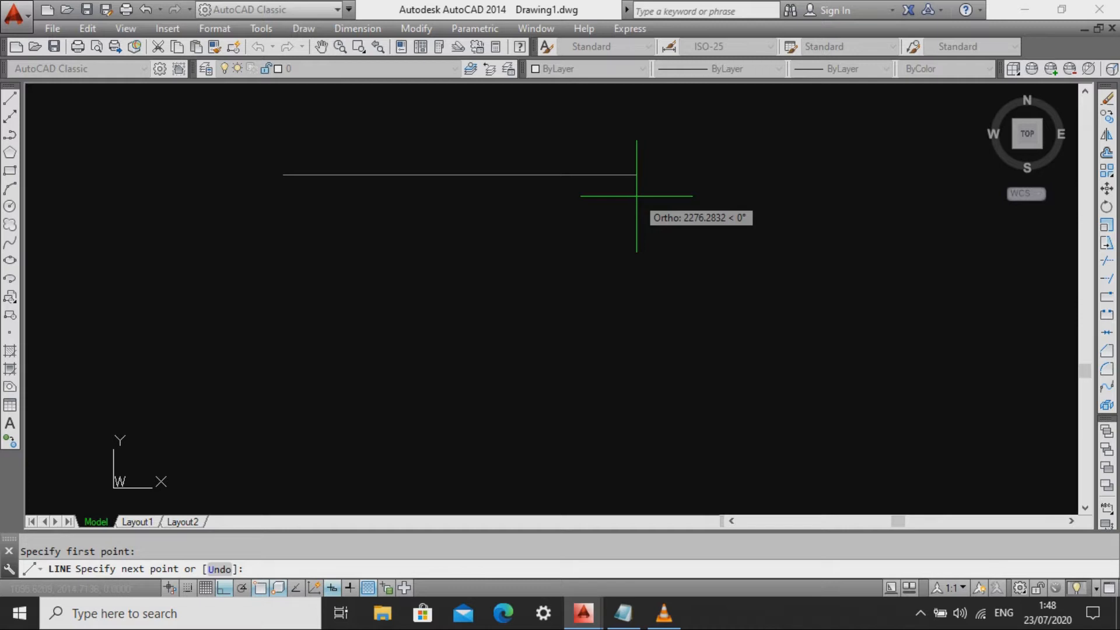
{"action": "left_click", "coordinate": [723, 196]}
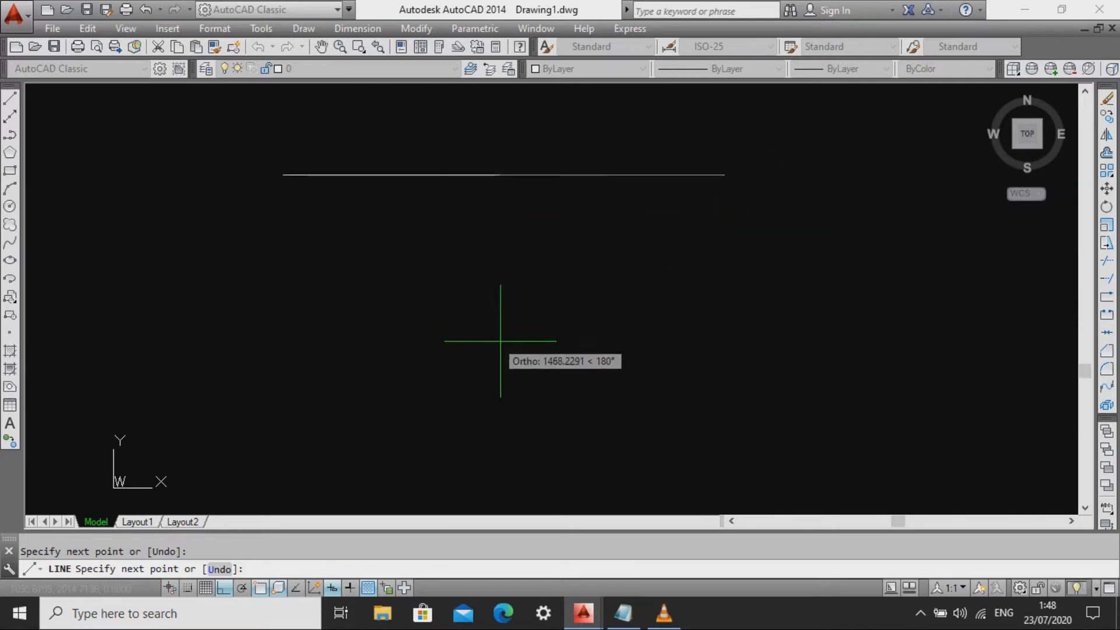
{"action": "key", "text": "Escape"}
Erase the line made with the L alias, leaving the drawing area empty.
{"action": "left_click", "coordinate": [571, 250]}
{"action": "left_click", "coordinate": [512, 156]}
{"action": "key", "text": "Delete"}
{"action": "key", "text": "Escape"}
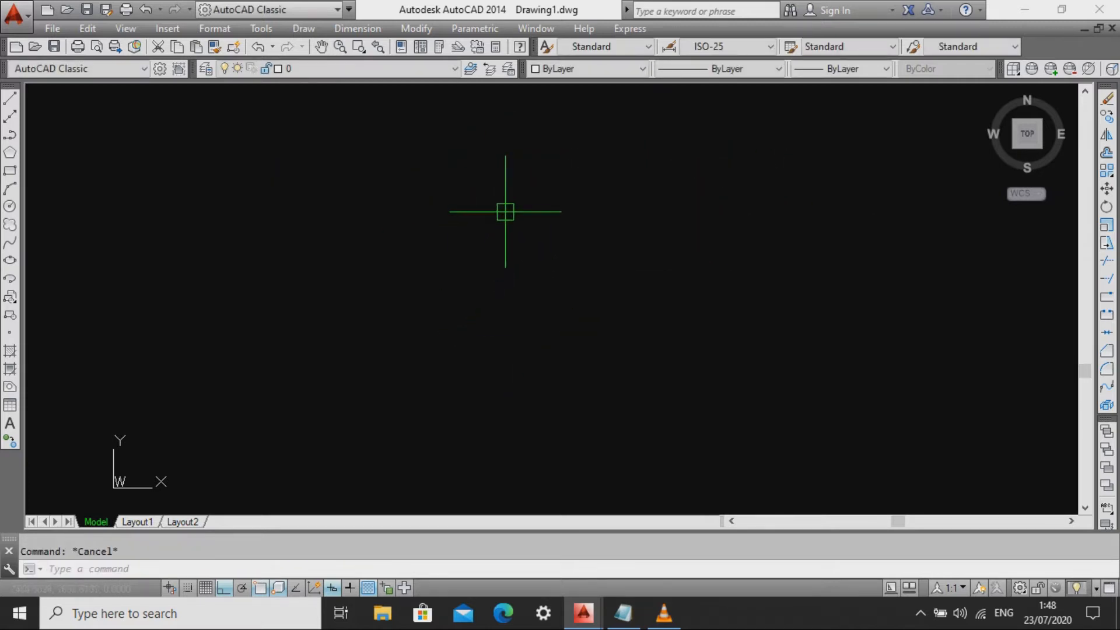
Draw a horizontal line 1000 units long across the upper drawing area with the Line command.
{"action": "type", "text": "l"}
{"action": "key", "text": "Return"}
{"action": "left_click", "coordinate": [268, 204]}
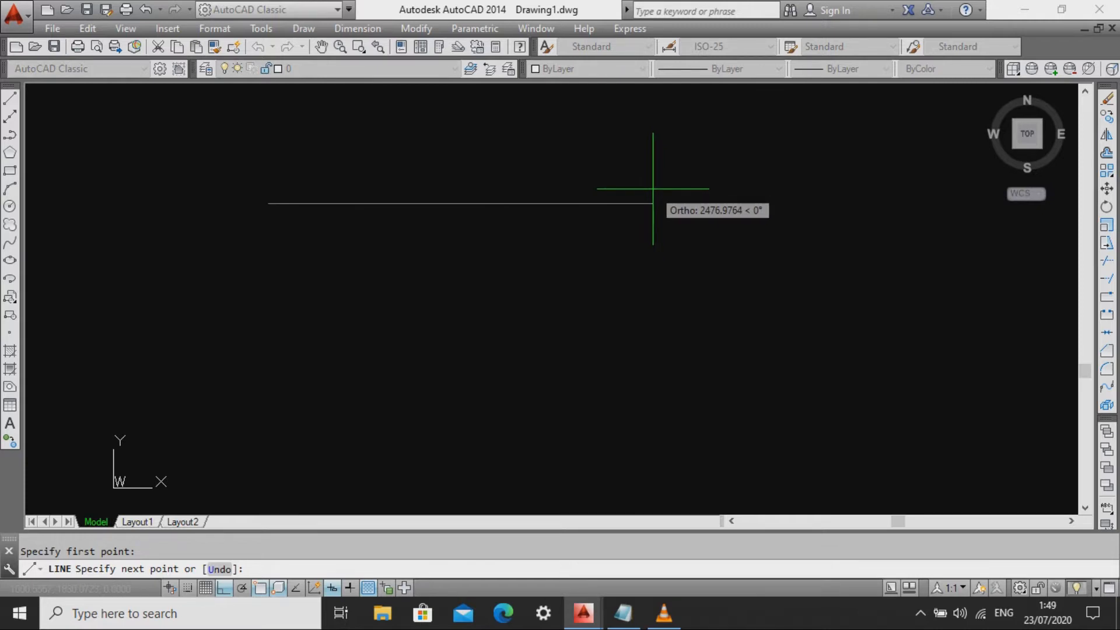
{"action": "type", "text": "1000"}
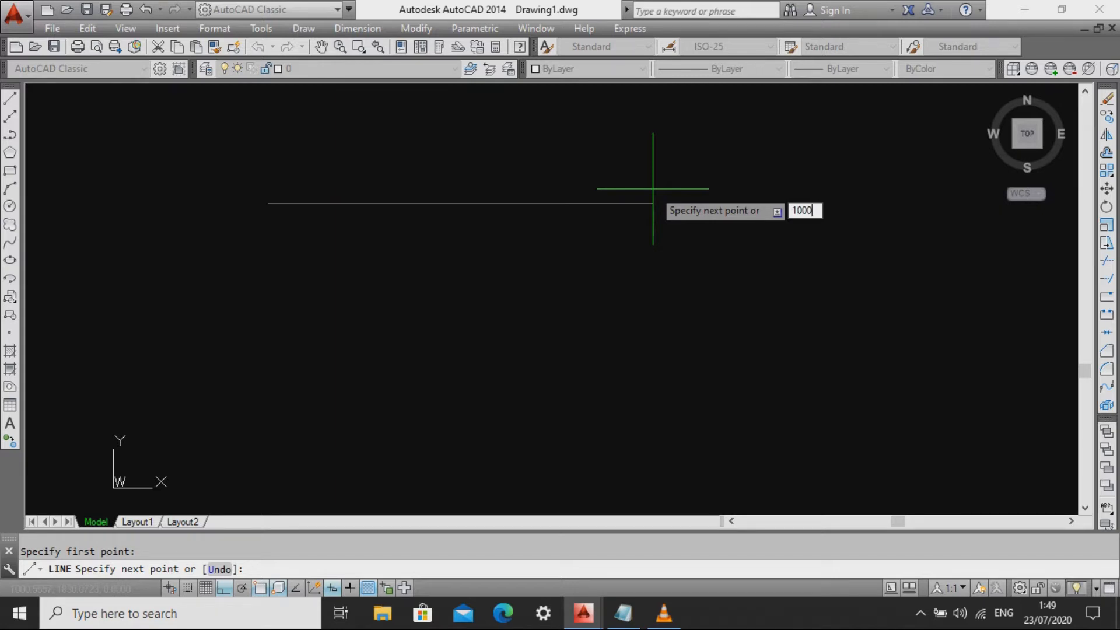
{"action": "key", "text": "Return"}
{"action": "key", "text": "Escape"}
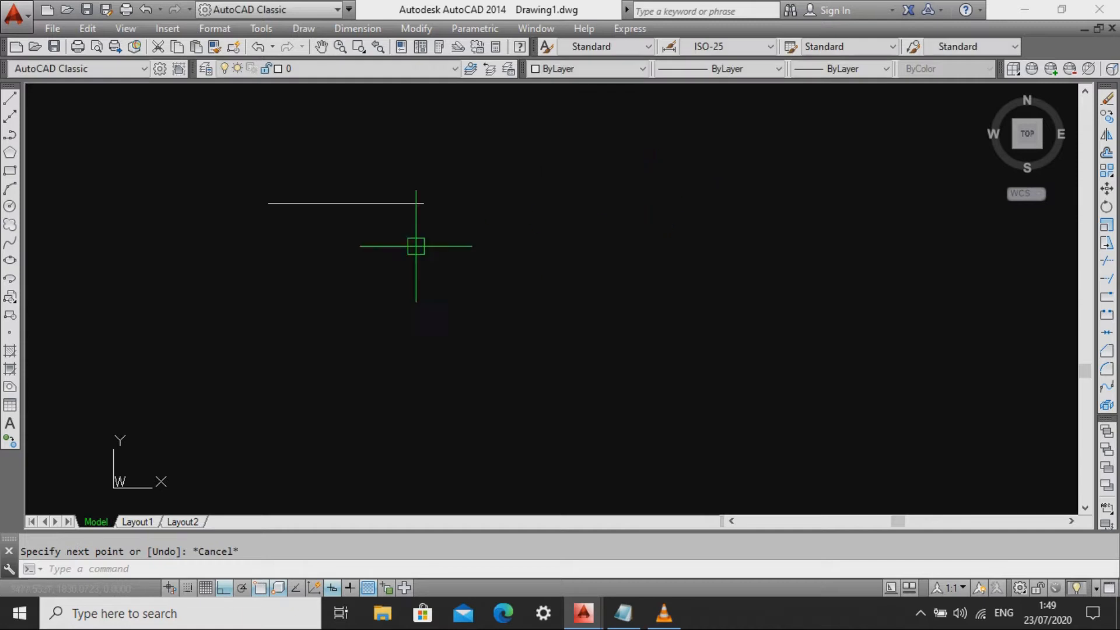
{"action": "middle_click_drag", "start_coordinate": [251, 279], "coordinate": [366, 316]}
{"action": "scroll", "coordinate": [412, 275], "scroll_direction": "up", "scroll_amount": 4}
{"action": "middle_click_drag", "start_coordinate": [616, 170], "coordinate": [578, 212]}
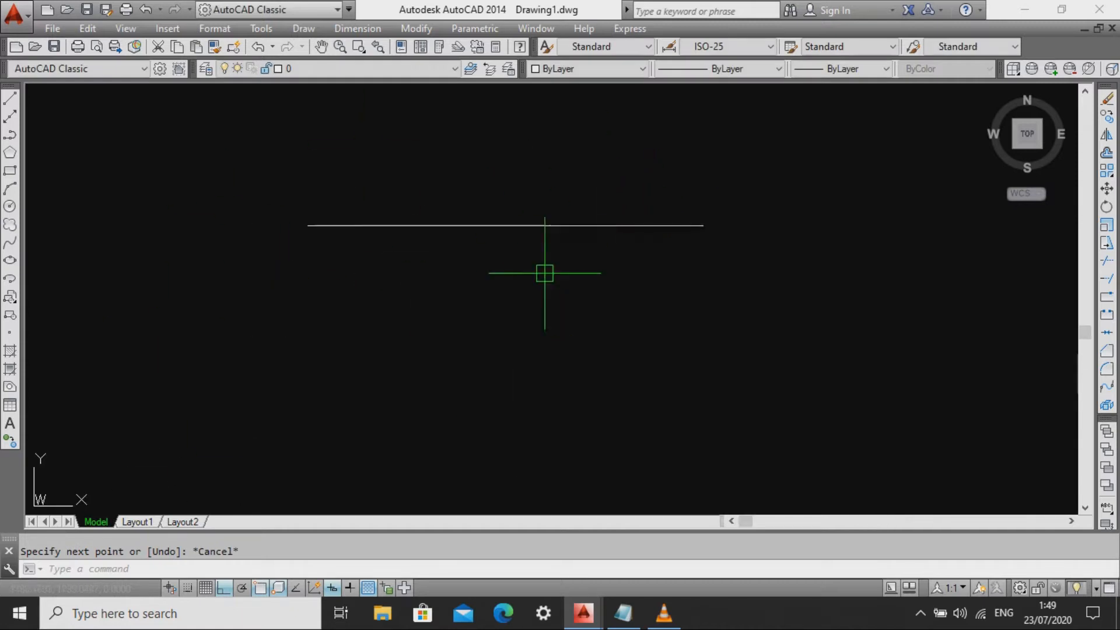
{"action": "scroll", "coordinate": [584, 335], "scroll_direction": "down", "scroll_amount": 4}
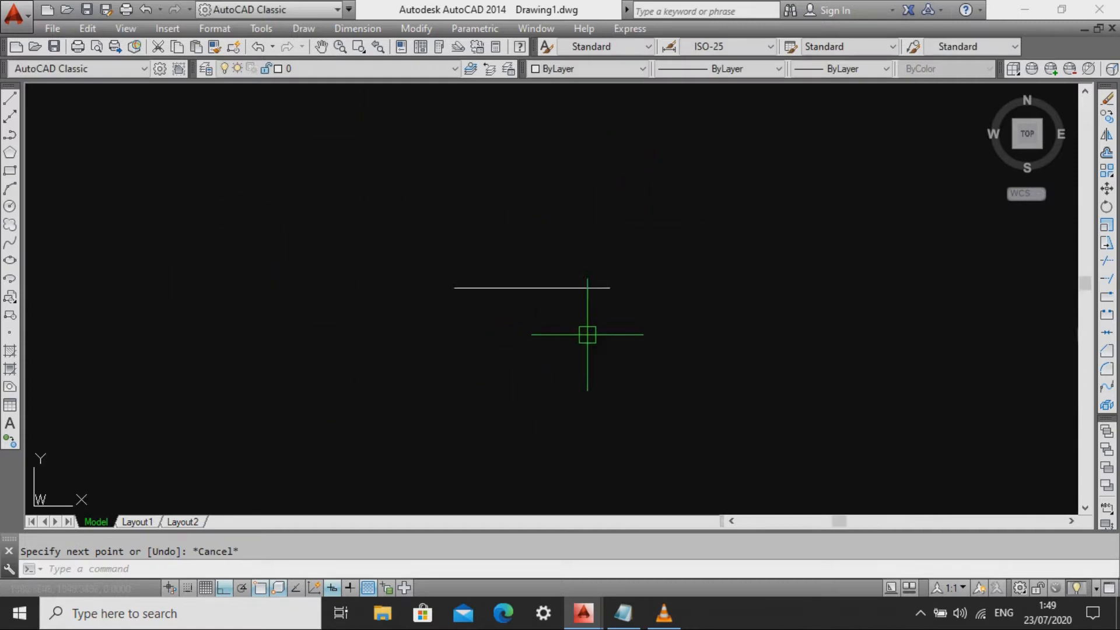
Highlight the RECTANGLE entry in the sam.txt notes in Notepad, then return to the AutoCAD drawing.
{"action": "left_click", "coordinate": [623, 612]}
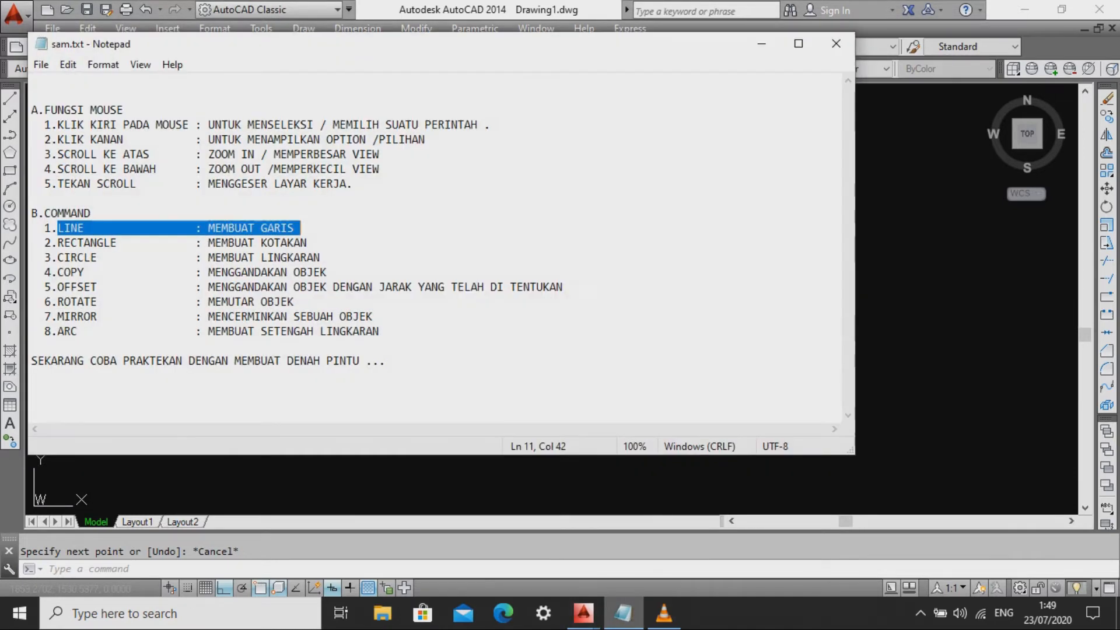
{"action": "left_click_drag", "start_coordinate": [58, 243], "coordinate": [307, 243]}
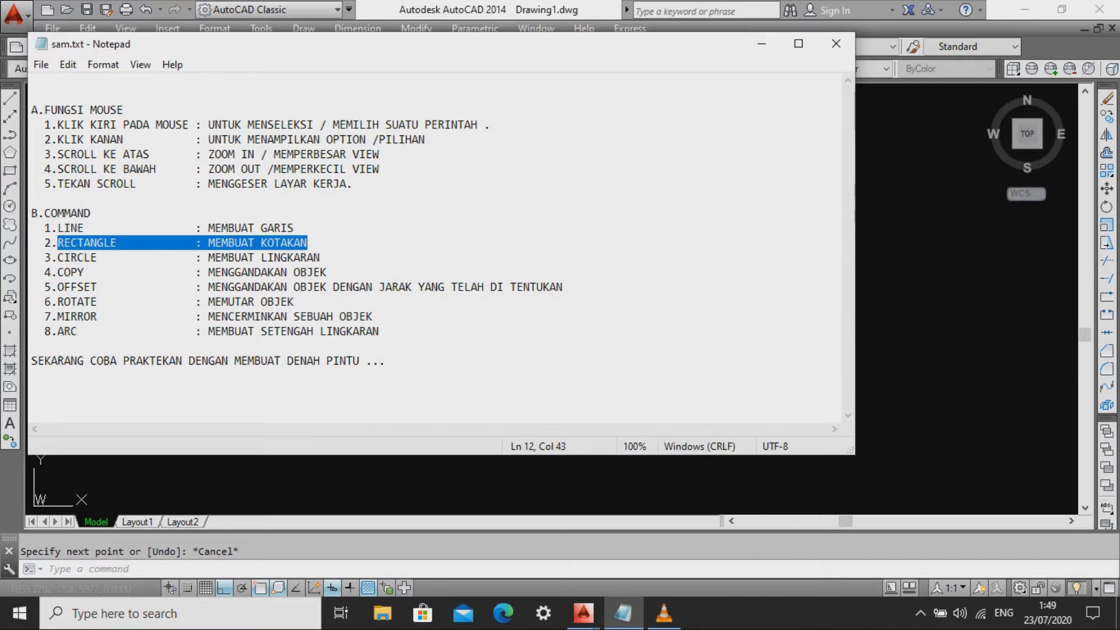
{"action": "left_click", "coordinate": [623, 612]}
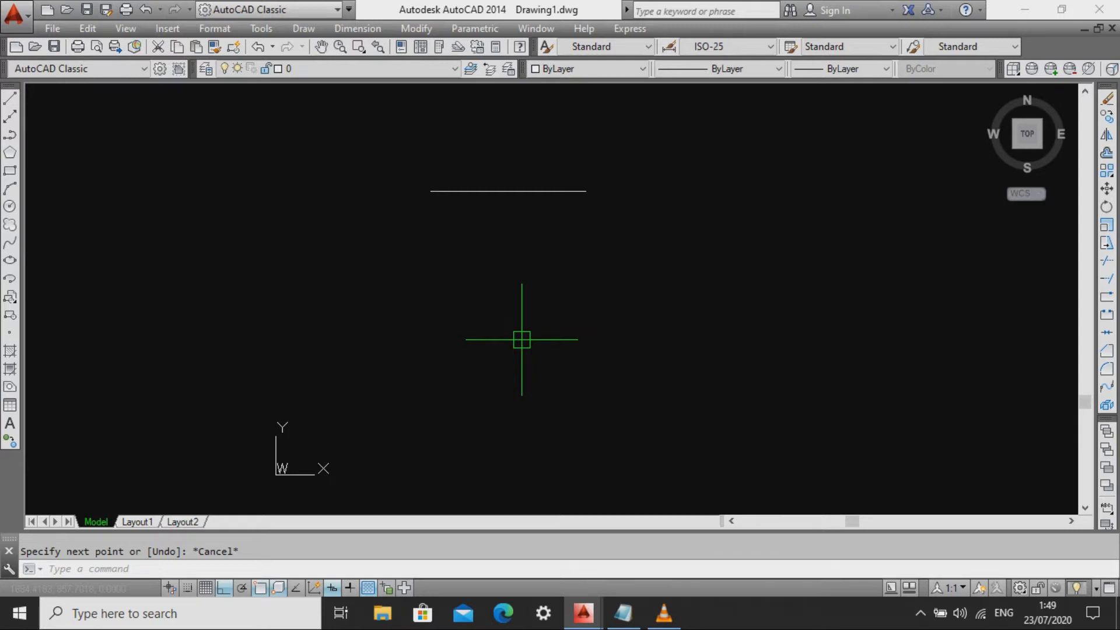
Draw a wide freehand rectangle below the horizontal line with the REC command, picking two opposite corners.
{"action": "key", "text": "Escape"}
{"action": "type", "text": "RE"}
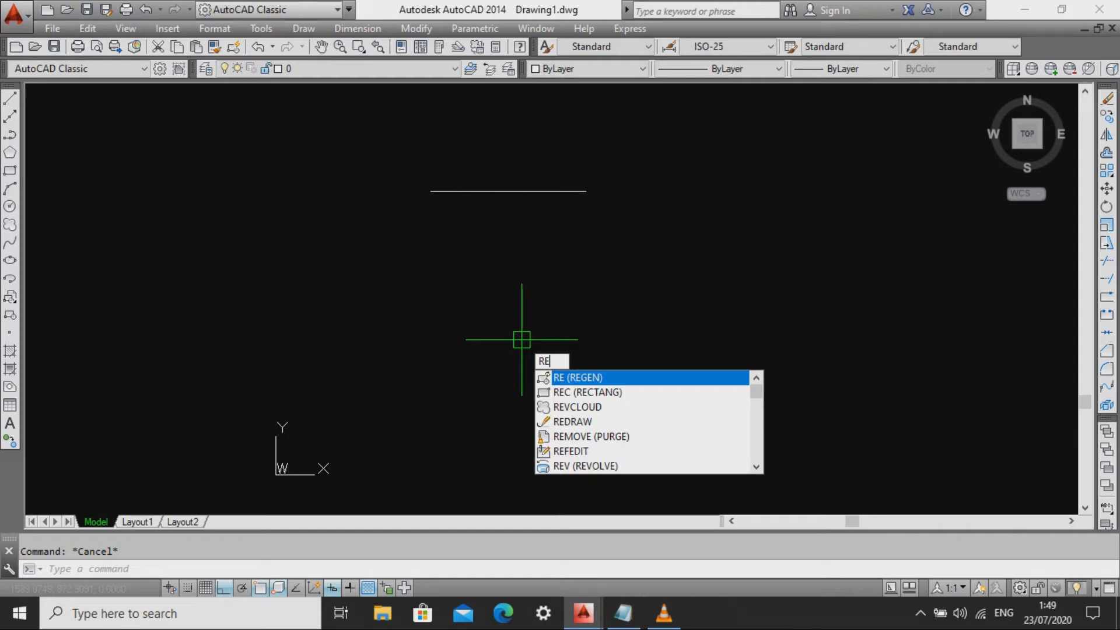
{"action": "type", "text": "C"}
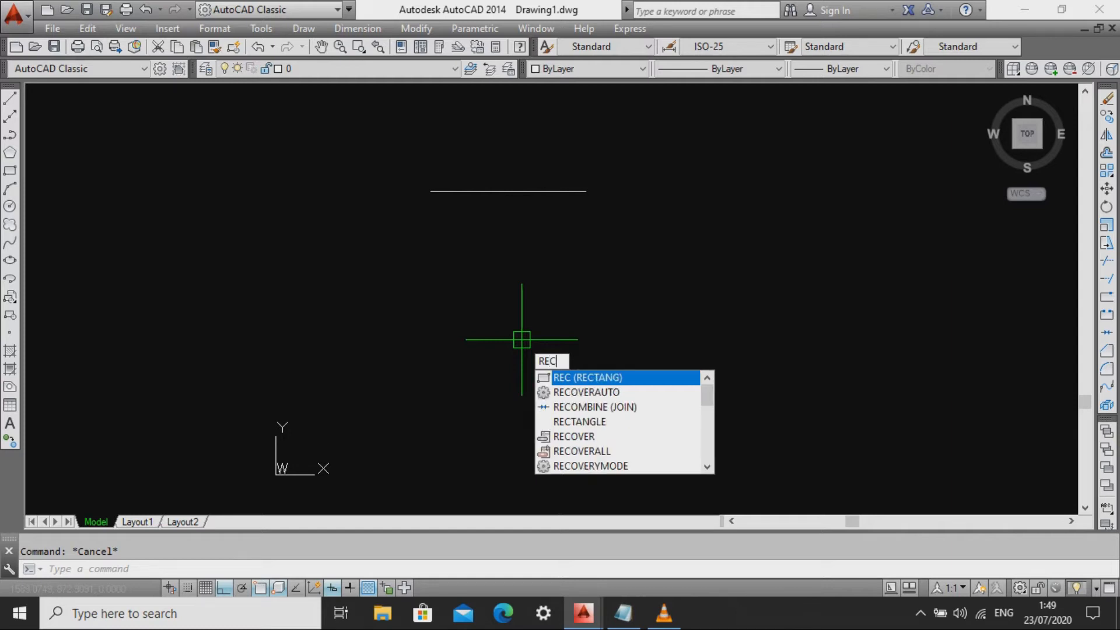
{"action": "key", "text": "Return"}
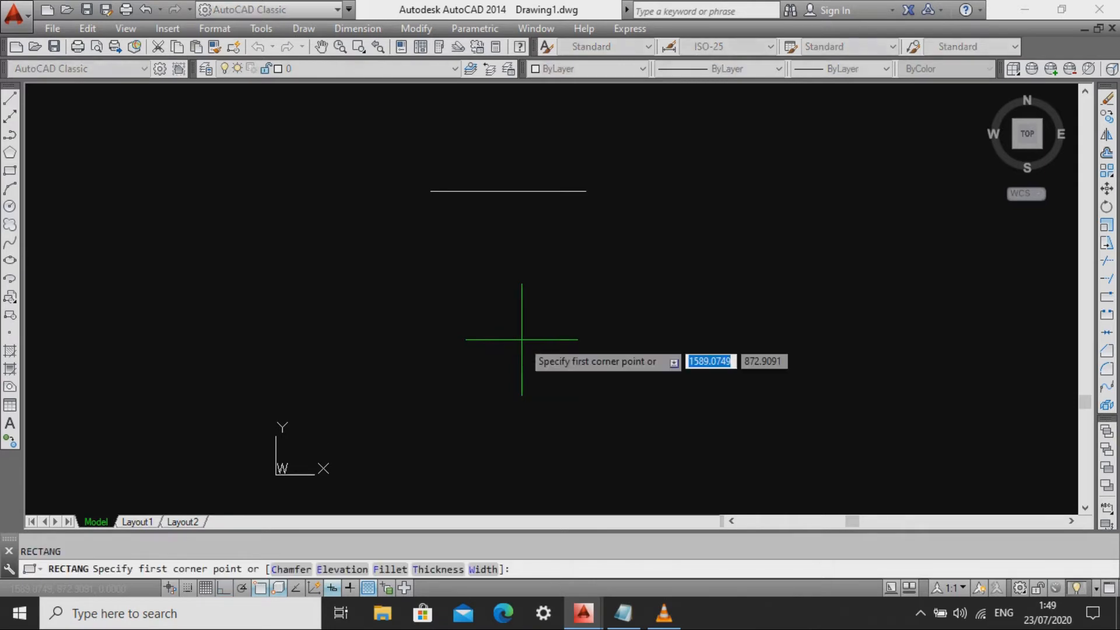
{"action": "left_click", "coordinate": [427, 259]}
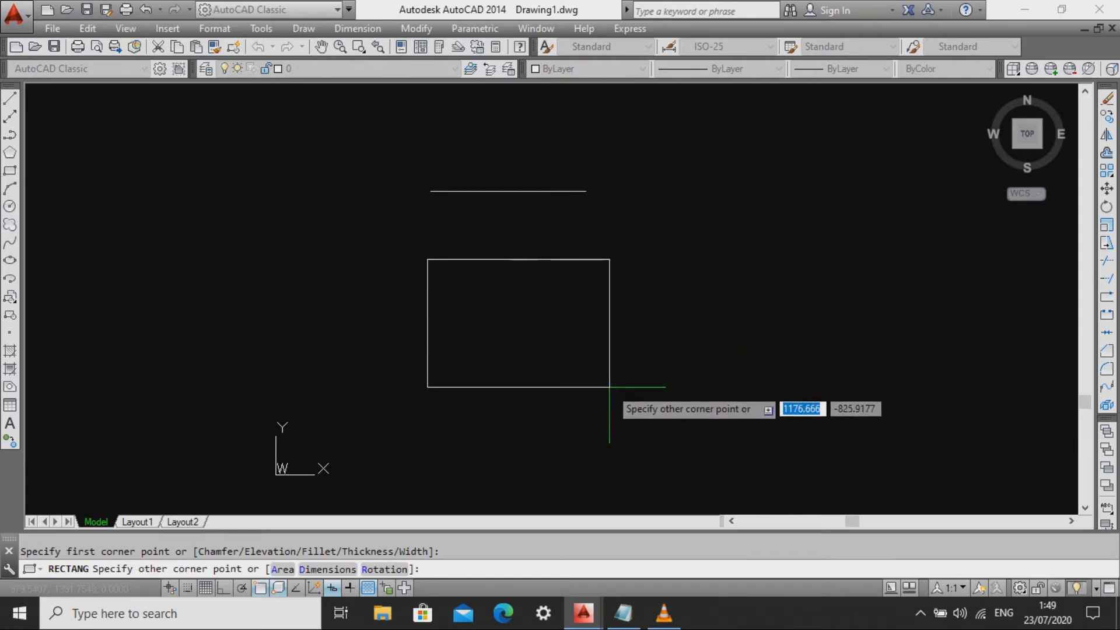
{"action": "left_click", "coordinate": [701, 351]}
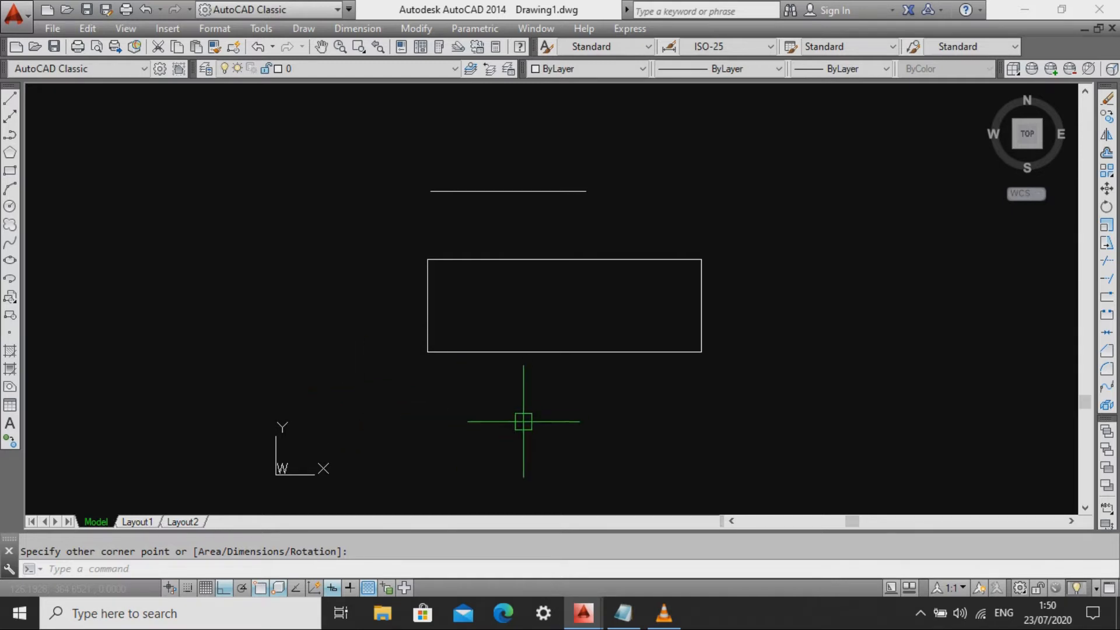
{"action": "middle_click_drag", "start_coordinate": [522, 320], "coordinate": [530, 237]}
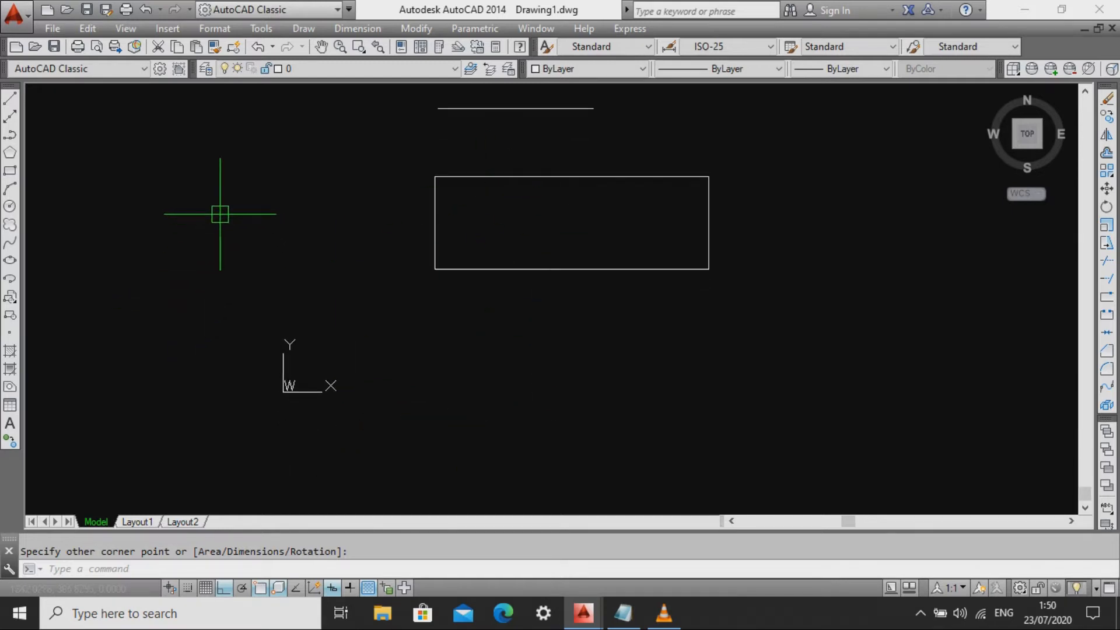
{"action": "key", "text": "Escape"}
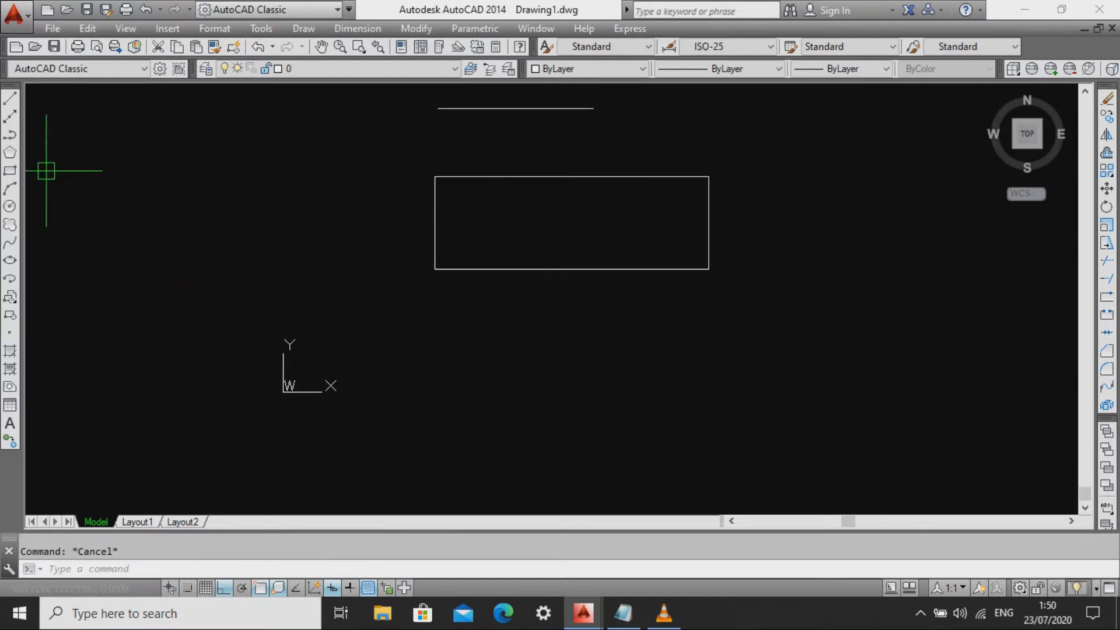
Draw a second rectangle 1000 wide and 500 high below the first one, entering its dimensions.
{"action": "type", "text": "REC"}
{"action": "key", "text": "Return"}
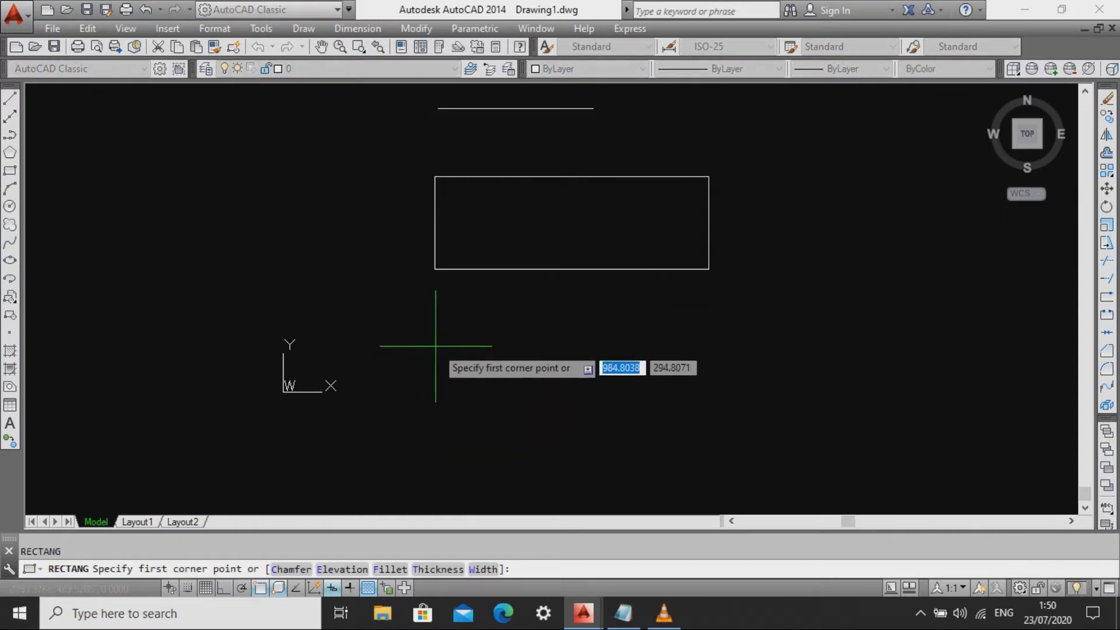
{"action": "left_click", "coordinate": [435, 347]}
{"action": "middle_click_drag", "start_coordinate": [724, 487], "coordinate": [694, 405]}
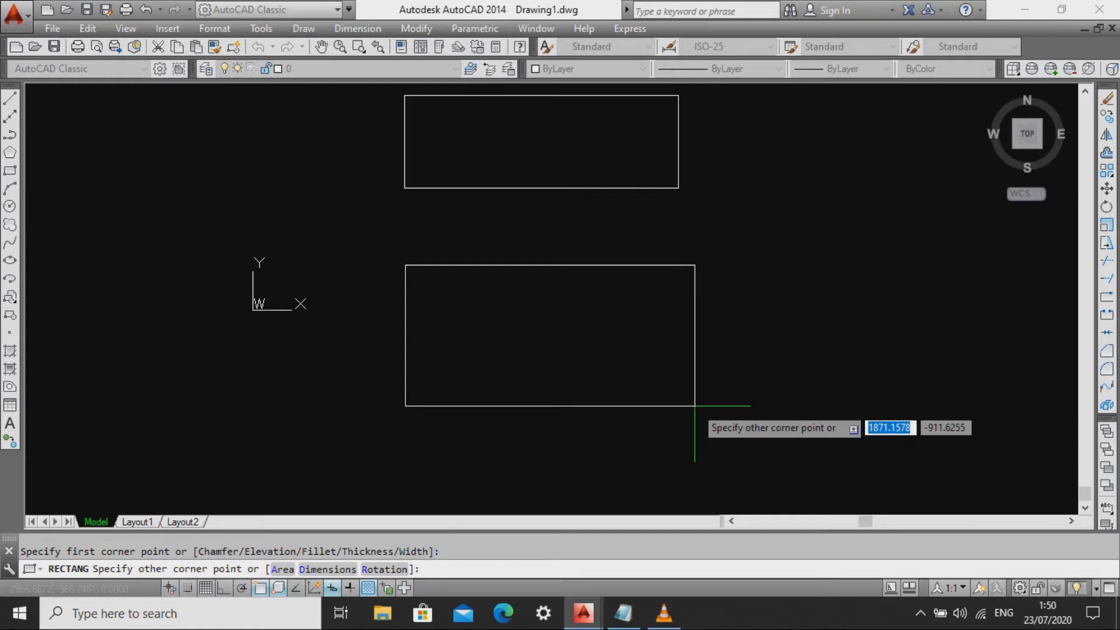
{"action": "type", "text": "1000"}
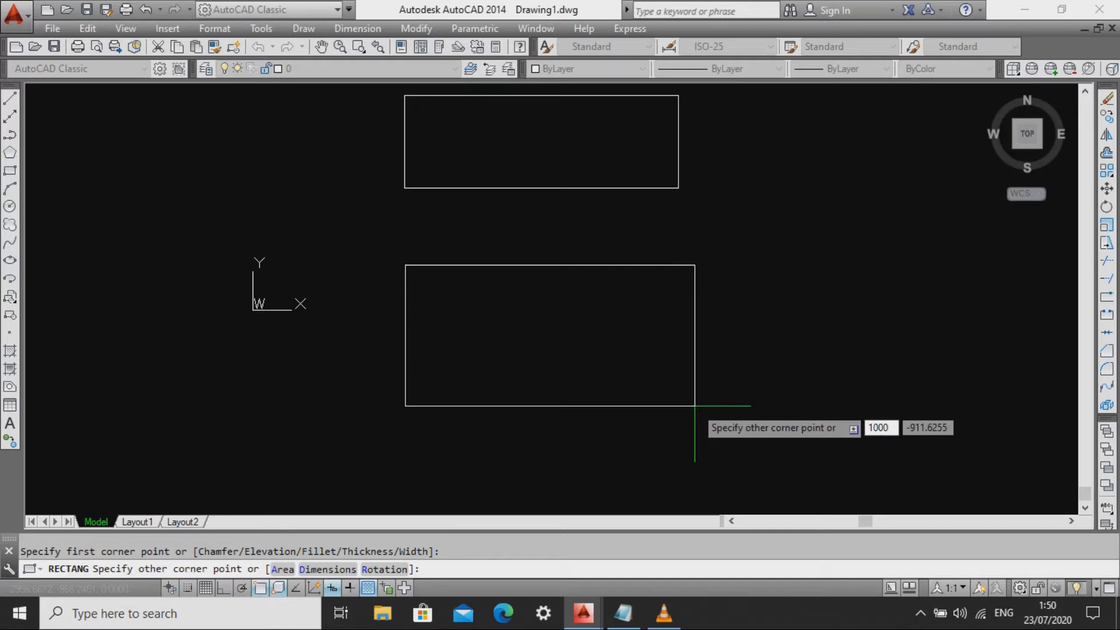
{"action": "key", "text": "Tab"}
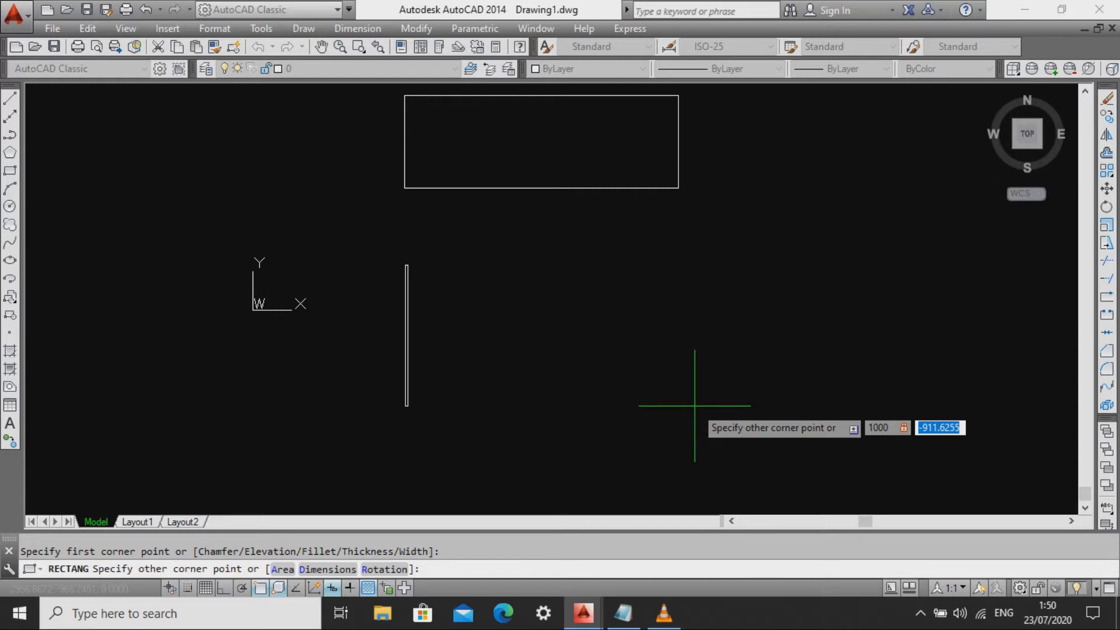
{"action": "type", "text": "500"}
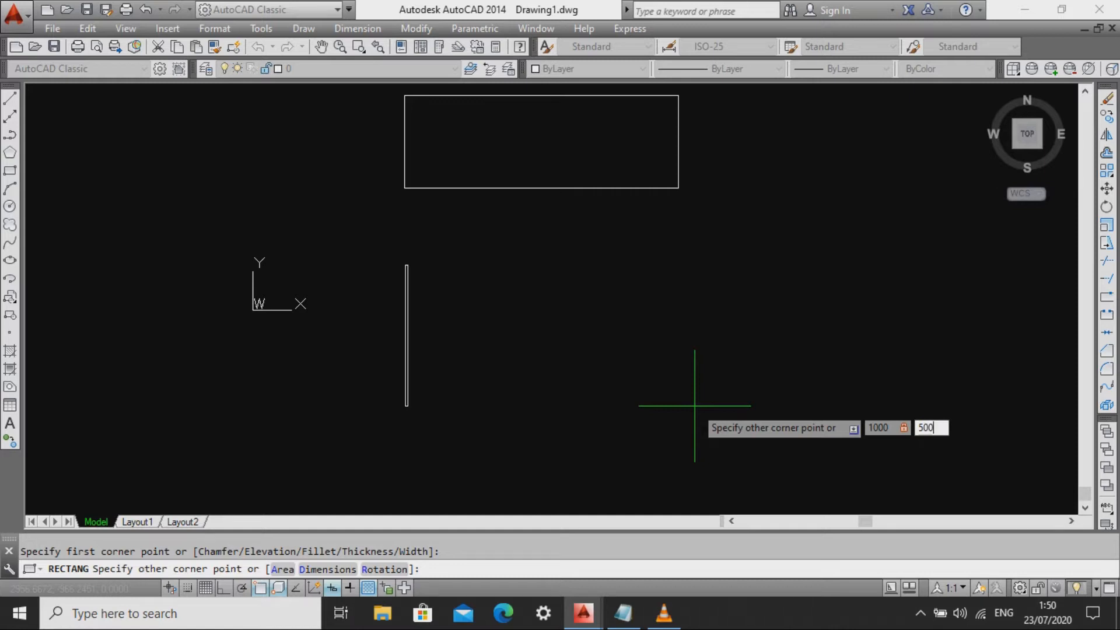
{"action": "key", "text": "Return"}
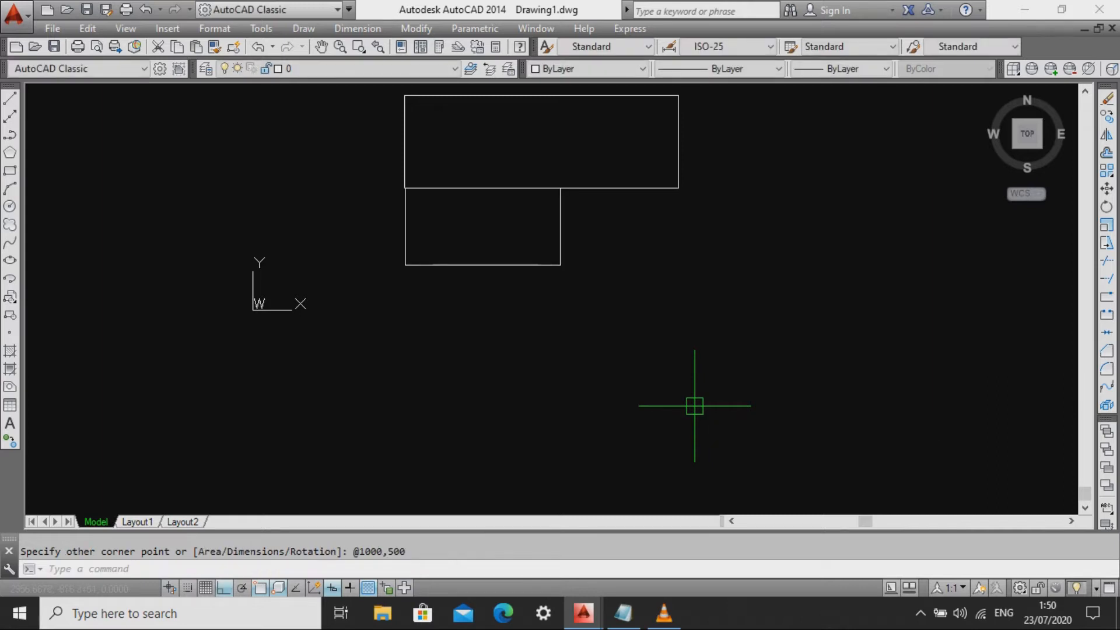
Move the 1000 by 500 rectangle straight down so that it stands clear below the larger rectangle.
{"action": "type", "text": "m"}
{"action": "key", "text": "Return"}
{"action": "left_click", "coordinate": [634, 320]}
{"action": "left_click", "coordinate": [511, 227]}
{"action": "key", "text": "Return"}
{"action": "left_click", "coordinate": [615, 220]}
{"action": "left_click", "coordinate": [610, 288]}
{"action": "key", "text": "Escape"}
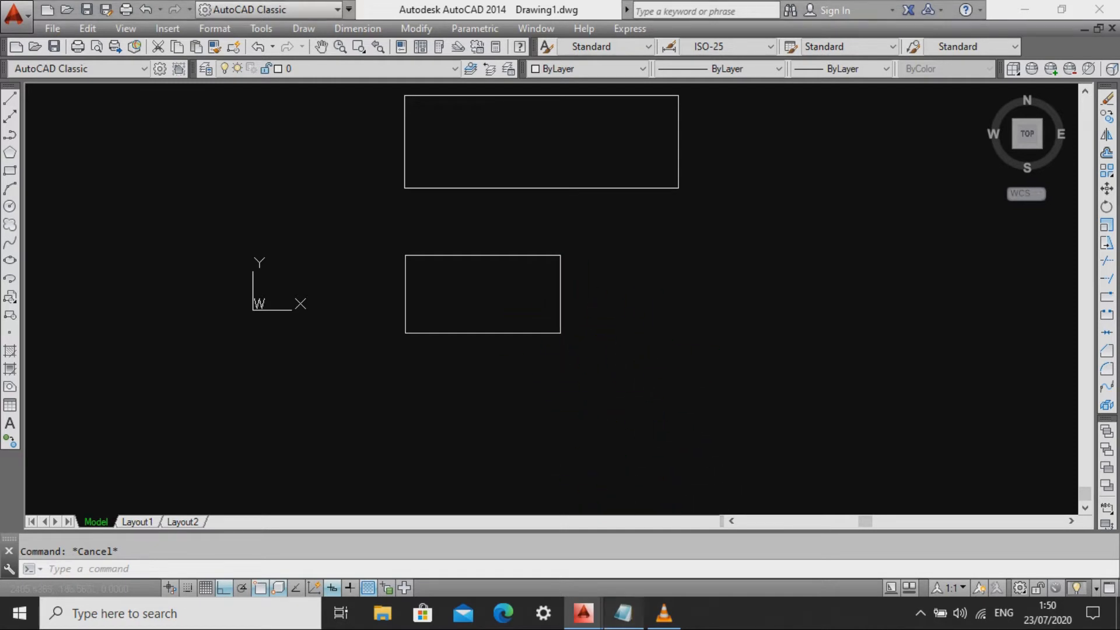
Highlight the CIRCLE entry in the sam.txt notes in Notepad, then return to the AutoCAD drawing.
{"action": "left_click", "coordinate": [623, 613]}
{"action": "left_click", "coordinate": [57, 257]}
{"action": "left_click_drag", "start_coordinate": [57, 257], "coordinate": [320, 257]}
{"action": "left_click", "coordinate": [623, 613]}
Draw a circle with radius 500 below the smaller rectangle using the Circle command.
{"action": "middle_click_drag", "start_coordinate": [536, 323], "coordinate": [542, 298]}
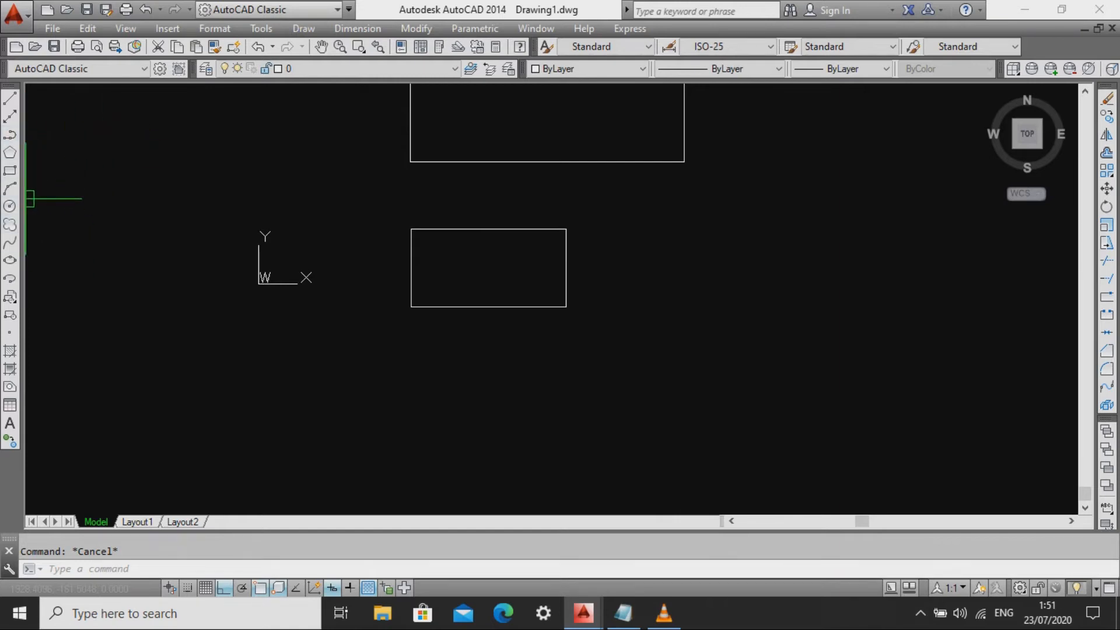
{"action": "middle_click_drag", "start_coordinate": [287, 312], "coordinate": [301, 298]}
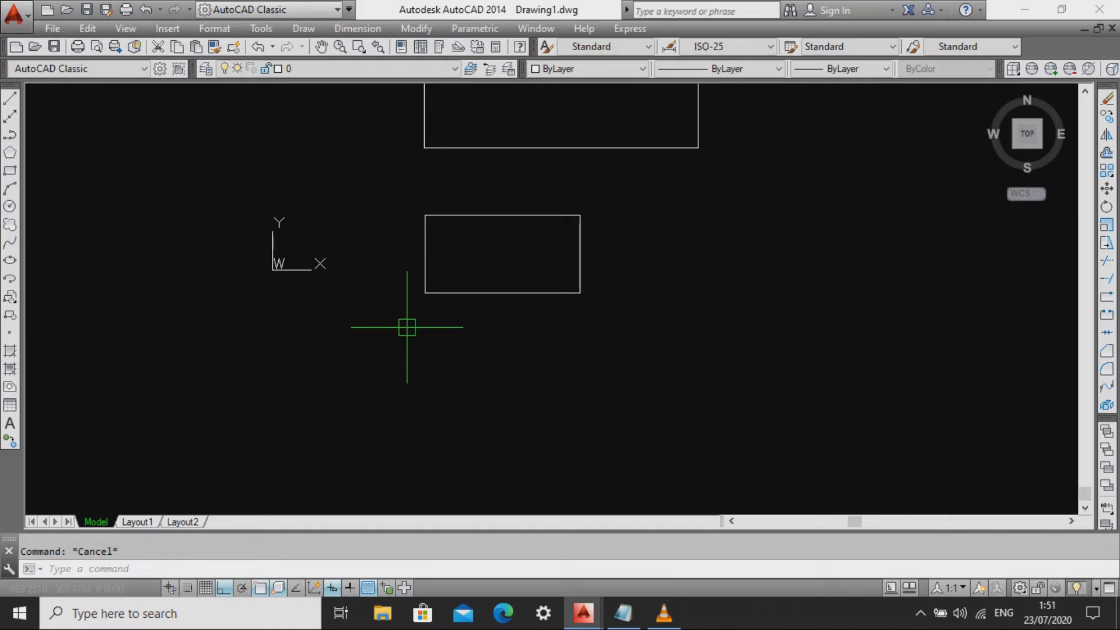
{"action": "type", "text": "c"}
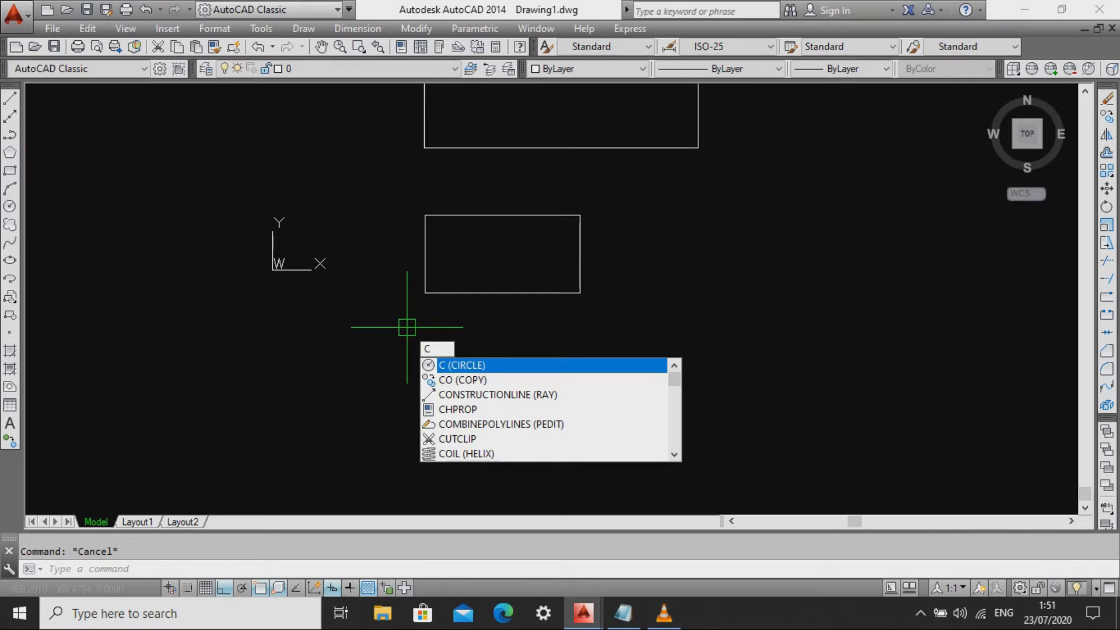
{"action": "key", "text": "Return"}
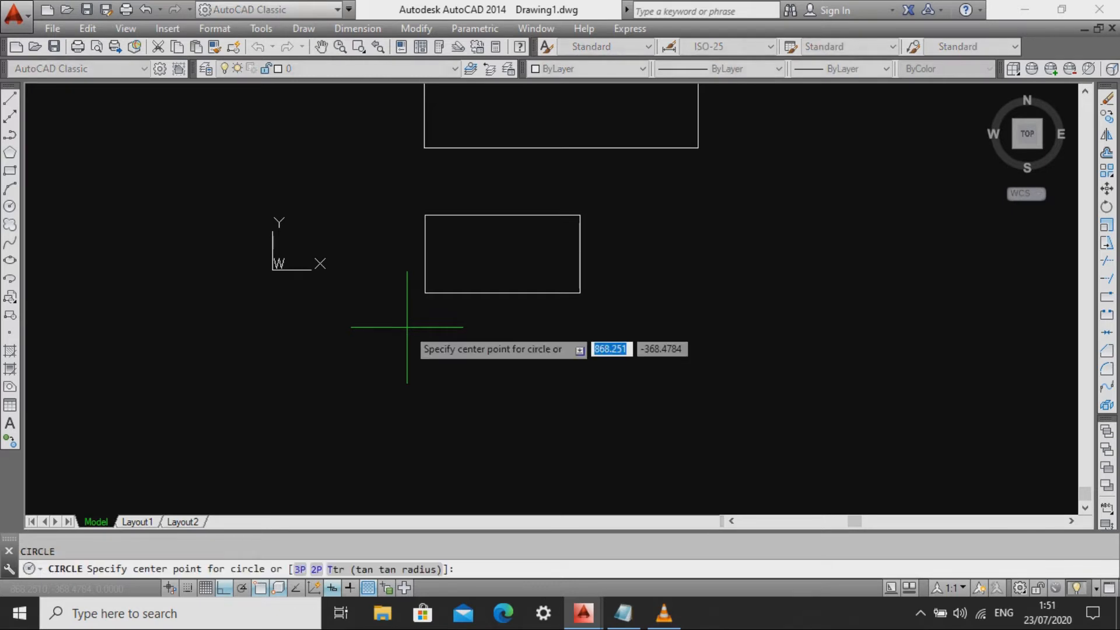
{"action": "middle_click_drag", "start_coordinate": [430, 332], "coordinate": [417, 247]}
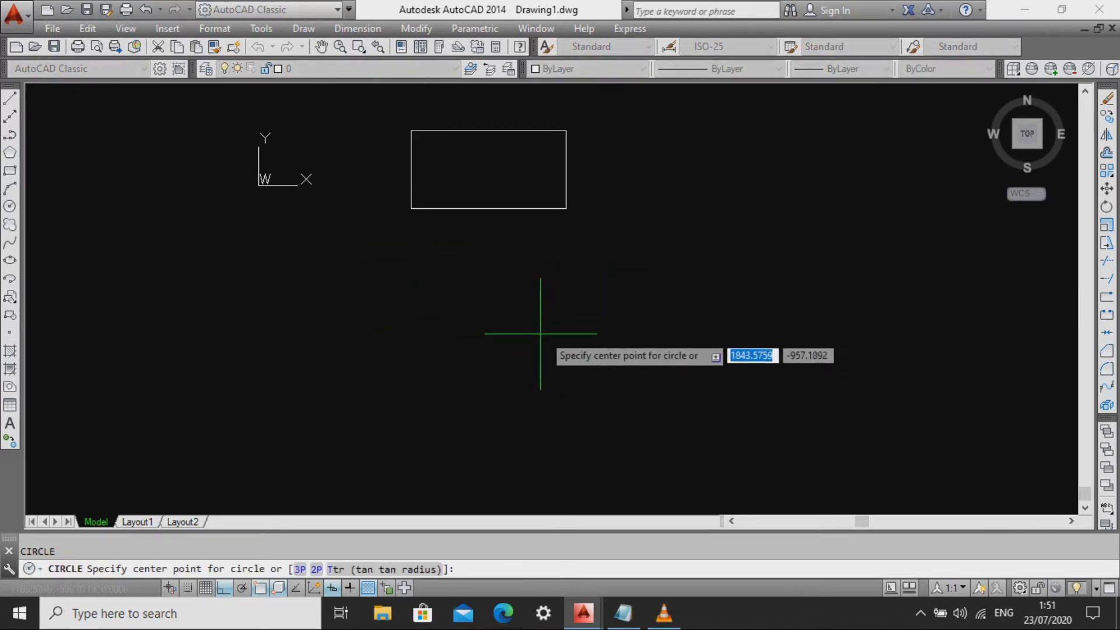
{"action": "left_click", "coordinate": [476, 323]}
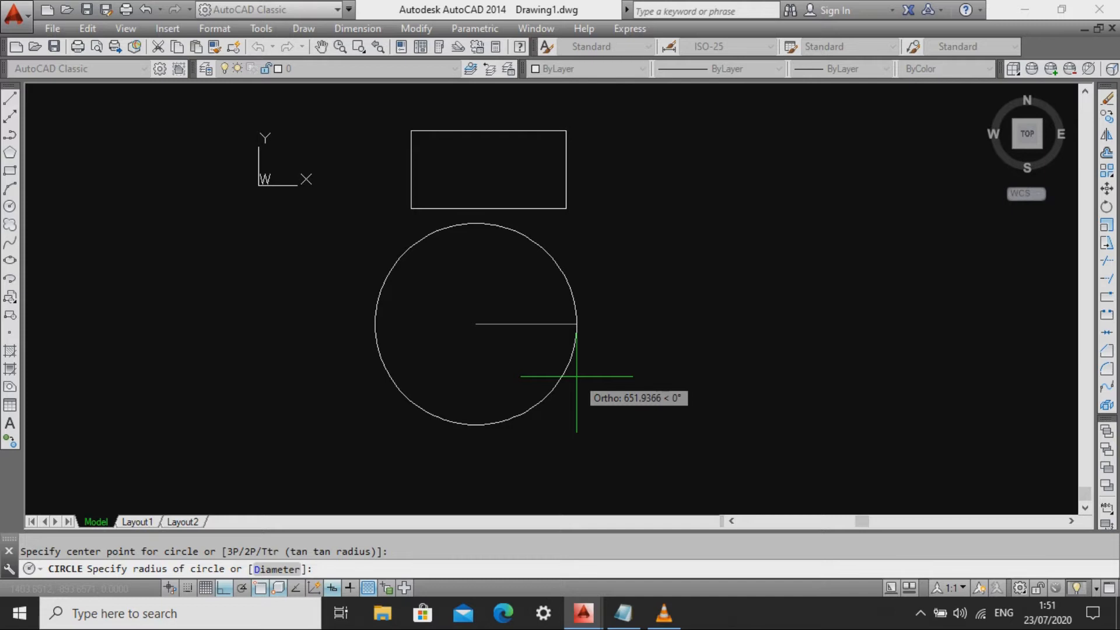
{"action": "type", "text": "500"}
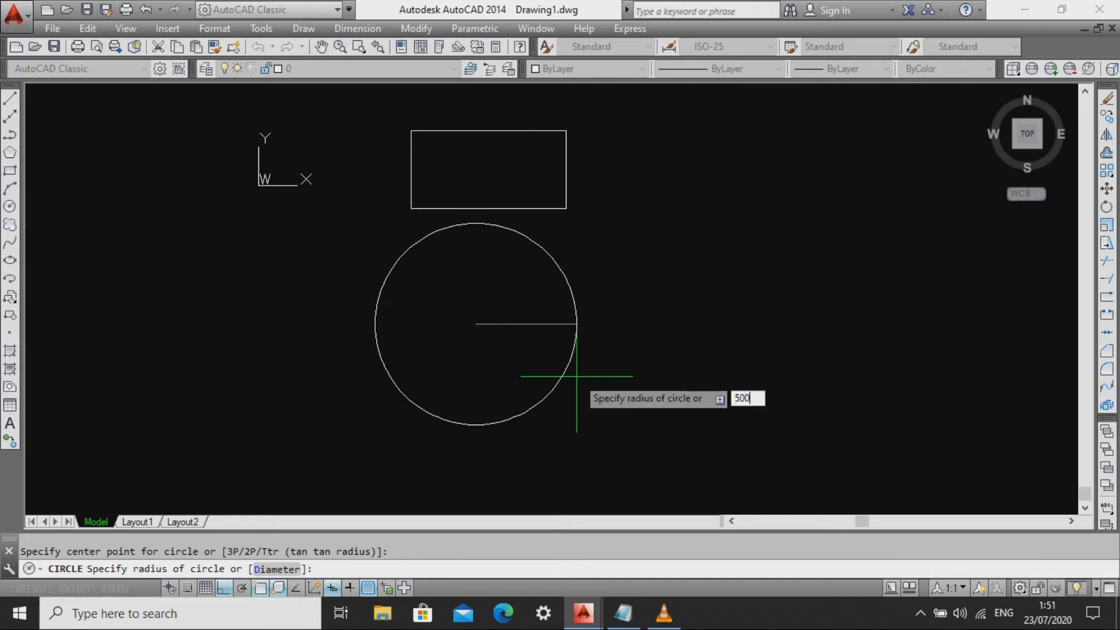
{"action": "key", "text": "Return"}
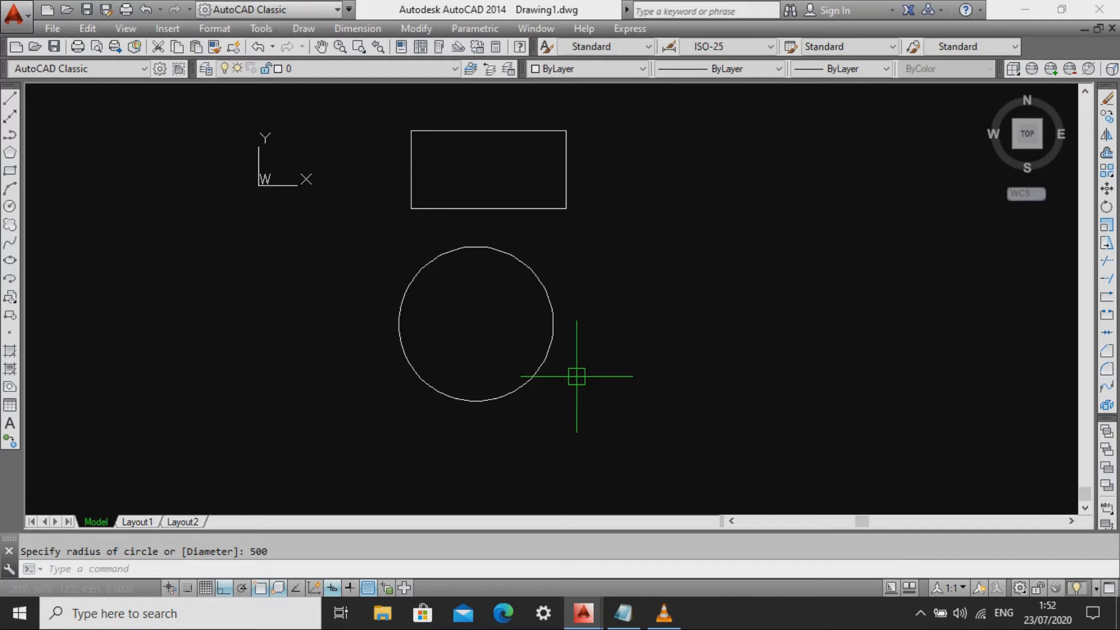
{"action": "middle_click_drag", "start_coordinate": [400, 342], "coordinate": [461, 320]}
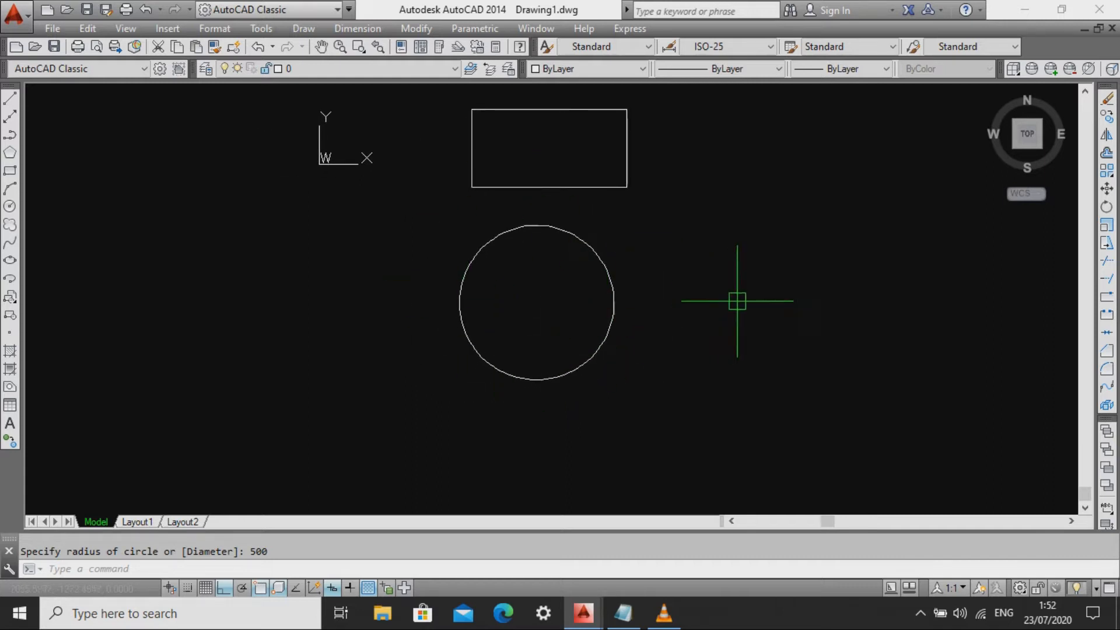
{"action": "middle_click_drag", "start_coordinate": [774, 286], "coordinate": [705, 294]}
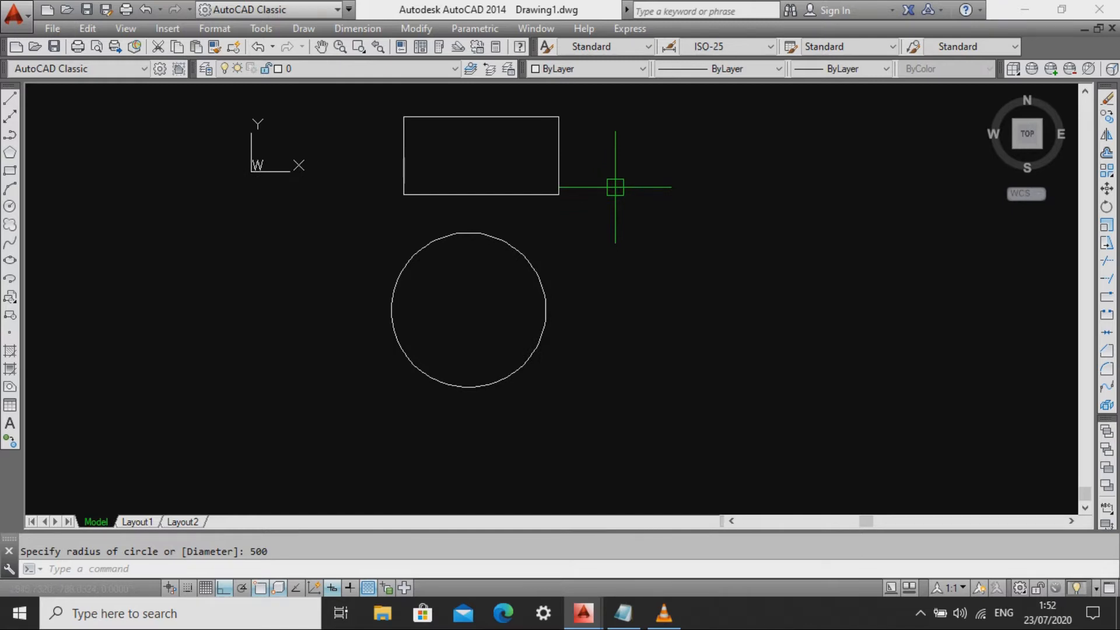
{"action": "middle_click_drag", "start_coordinate": [620, 280], "coordinate": [624, 320]}
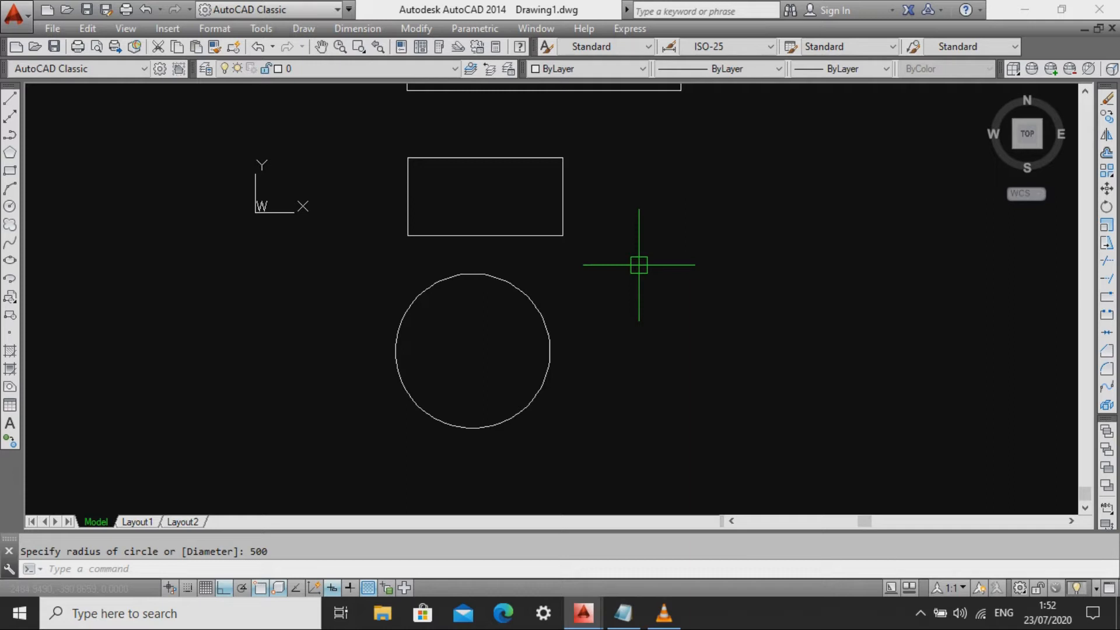
{"action": "mouse_move", "coordinate": [616, 337]}
{"action": "middle_mouse_down"}
{"action": "mouse_move", "coordinate": [629, 280]}
{"action": "mouse_move", "coordinate": [580, 296]}
{"action": "middle_mouse_up"}
{"action": "key", "text": "Escape"}
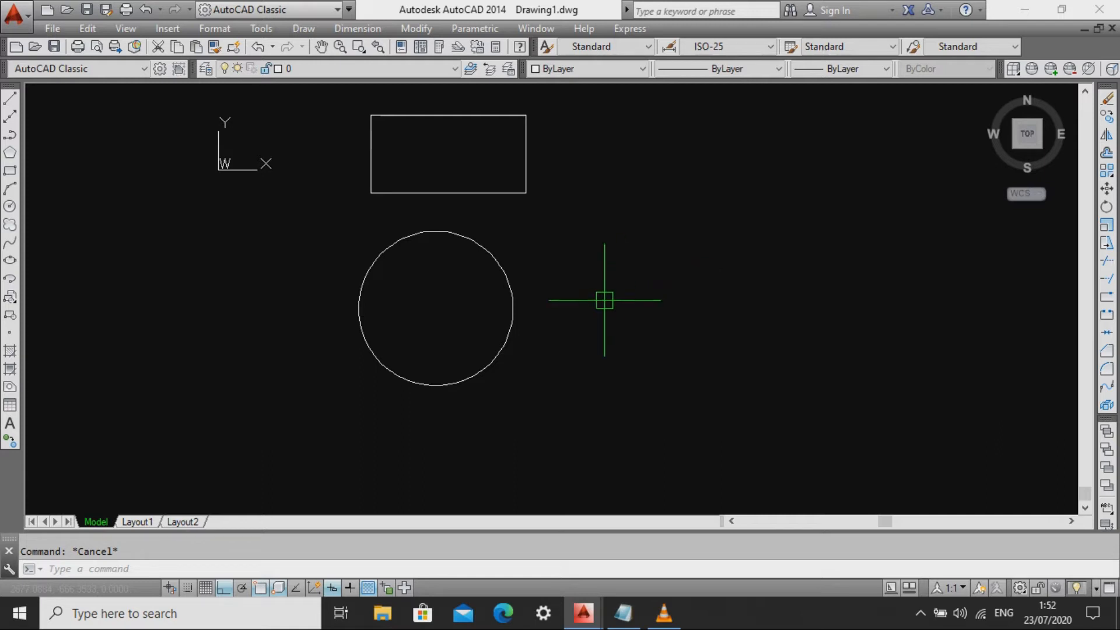
{"action": "scroll", "coordinate": [577, 309], "scroll_direction": "down", "scroll_amount": 3}
Highlight the COPY entry in the sam.txt notes in Notepad, then return to the AutoCAD drawing.
{"action": "left_click", "coordinate": [623, 612]}
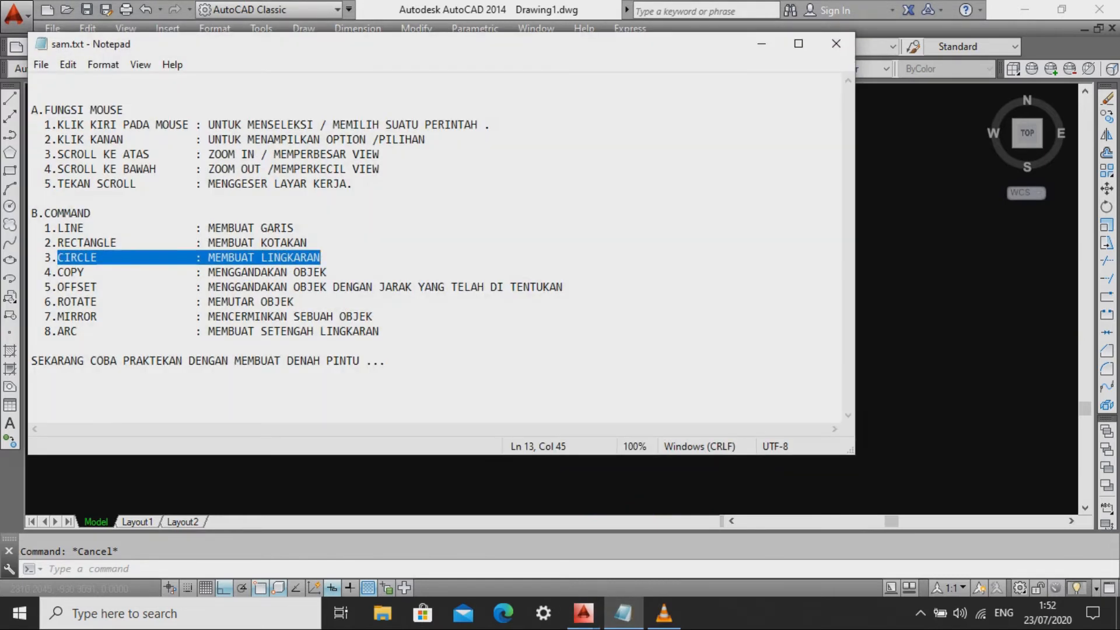
{"action": "left_click_drag", "start_coordinate": [58, 271], "coordinate": [328, 272]}
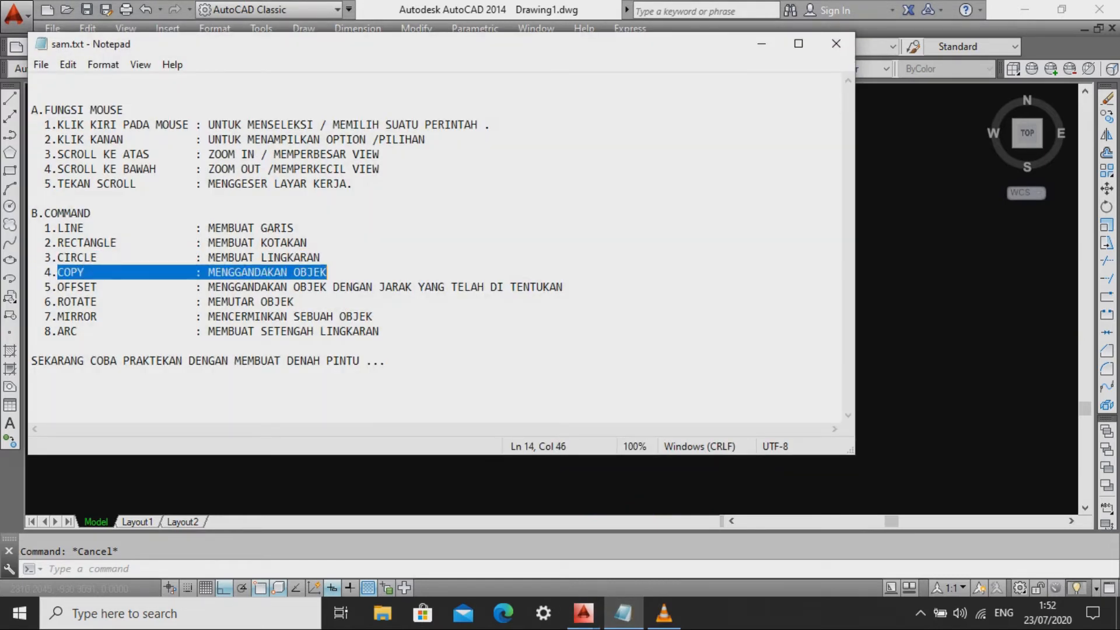
{"action": "left_click", "coordinate": [125, 271]}
{"action": "left_click_drag", "start_coordinate": [57, 271], "coordinate": [328, 271]}
{"action": "left_click", "coordinate": [623, 613]}
{"action": "middle_click_drag", "start_coordinate": [606, 330], "coordinate": [515, 326]}
{"action": "scroll", "coordinate": [531, 313], "scroll_direction": "up", "scroll_amount": 2}
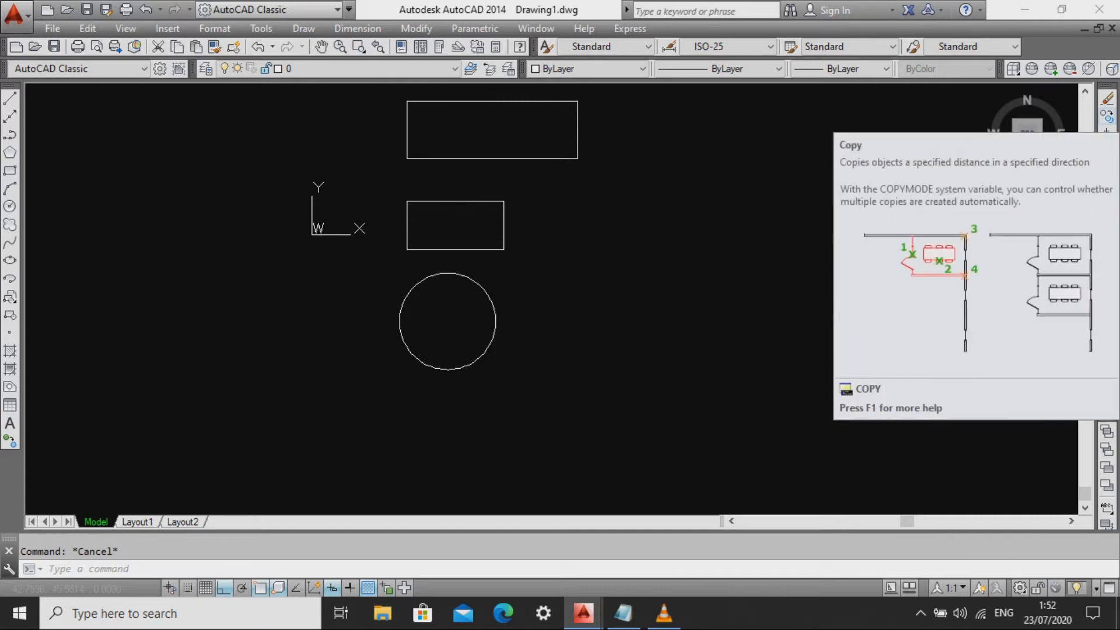
Copy the circle 1000 units horizontally to the right using the Copy command.
{"action": "left_click", "coordinate": [1106, 116]}
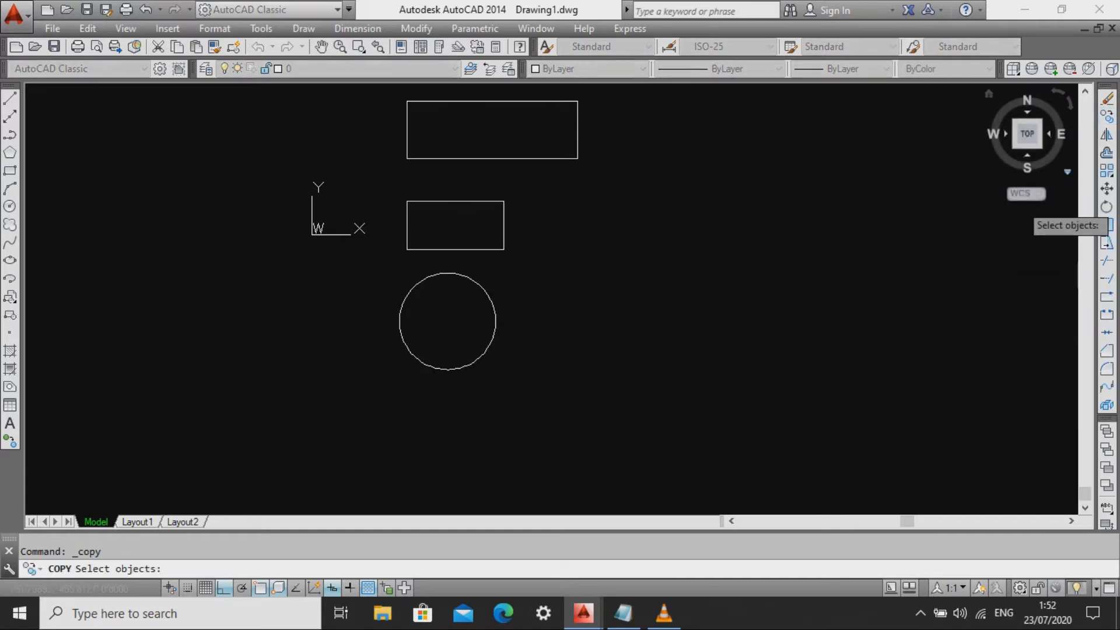
{"action": "key", "text": "Escape"}
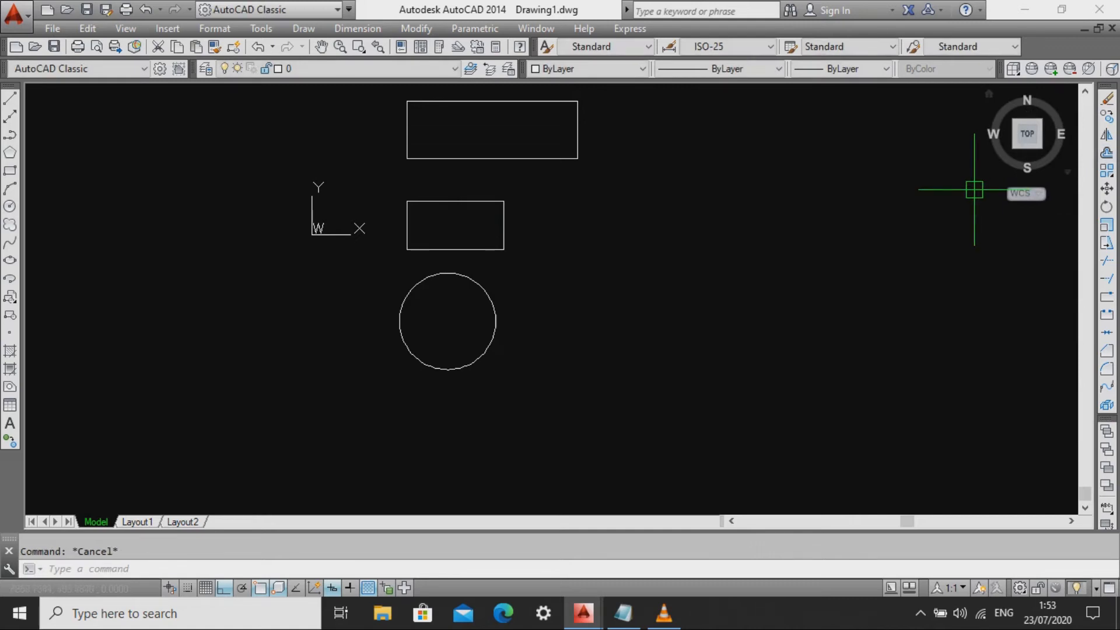
{"action": "type", "text": "CO"}
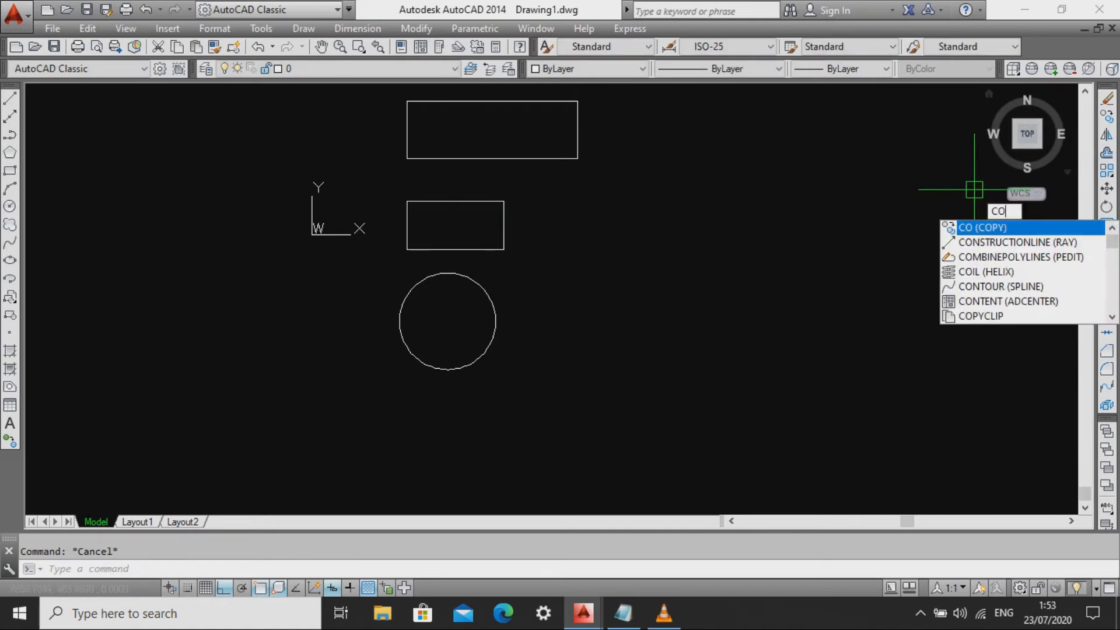
{"action": "key", "text": "Return"}
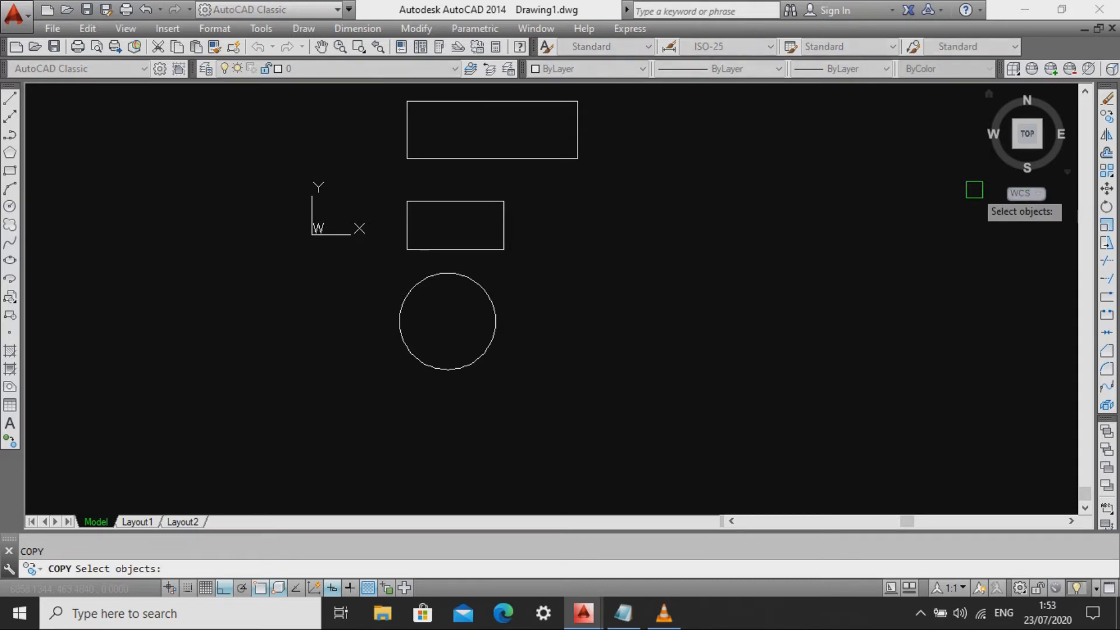
{"action": "middle_click_drag", "start_coordinate": [677, 86], "coordinate": [665, 140]}
{"action": "mouse_move", "coordinate": [615, 351]}
{"action": "middle_mouse_down"}
{"action": "mouse_move", "coordinate": [588, 359]}
{"action": "mouse_move", "coordinate": [579, 325]}
{"action": "middle_mouse_up"}
{"action": "middle_click_drag", "start_coordinate": [586, 284], "coordinate": [595, 232]}
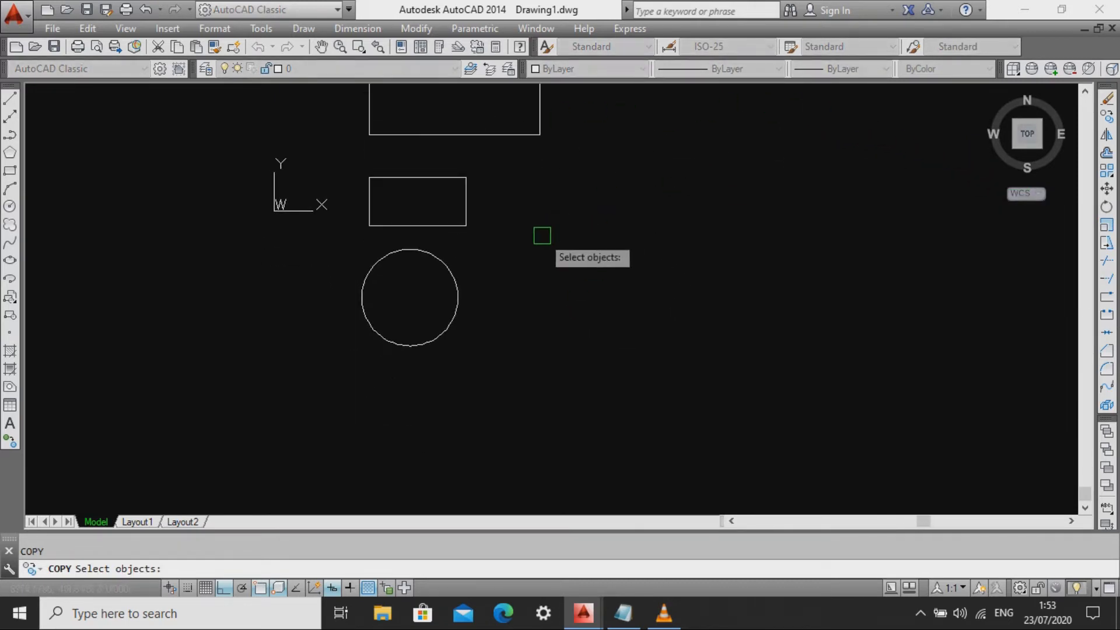
{"action": "scroll", "coordinate": [554, 370], "scroll_direction": "up", "scroll_amount": 2}
{"action": "middle_click_drag", "start_coordinate": [552, 236], "coordinate": [534, 297]}
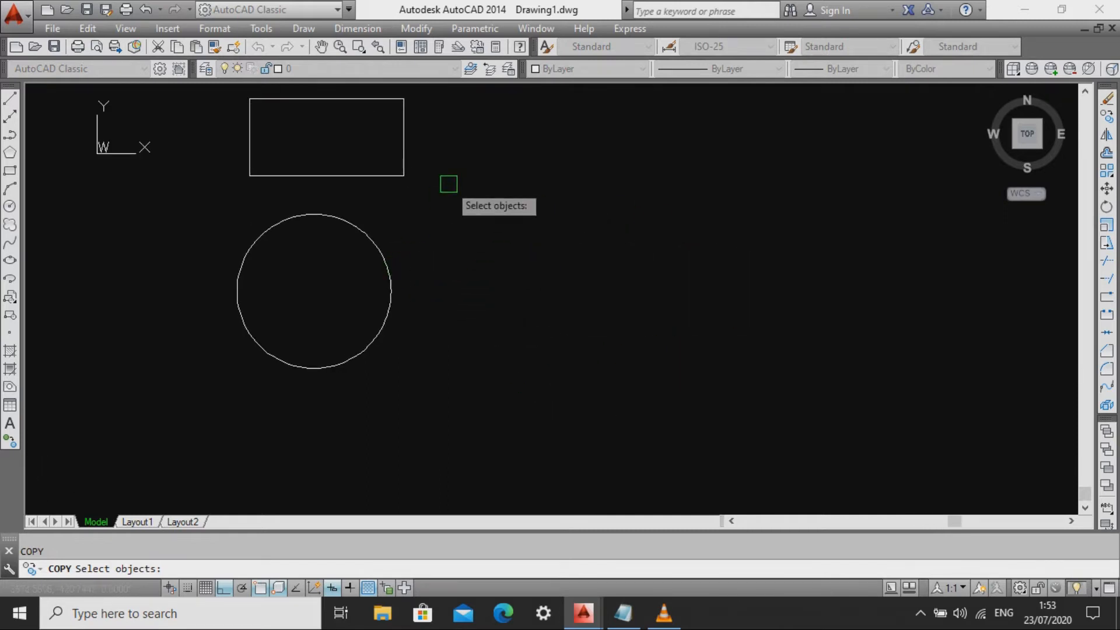
{"action": "scroll", "coordinate": [467, 210], "scroll_direction": "down", "scroll_amount": 2}
{"action": "middle_click_drag", "start_coordinate": [485, 233], "coordinate": [537, 250]}
{"action": "left_click", "coordinate": [417, 280]}
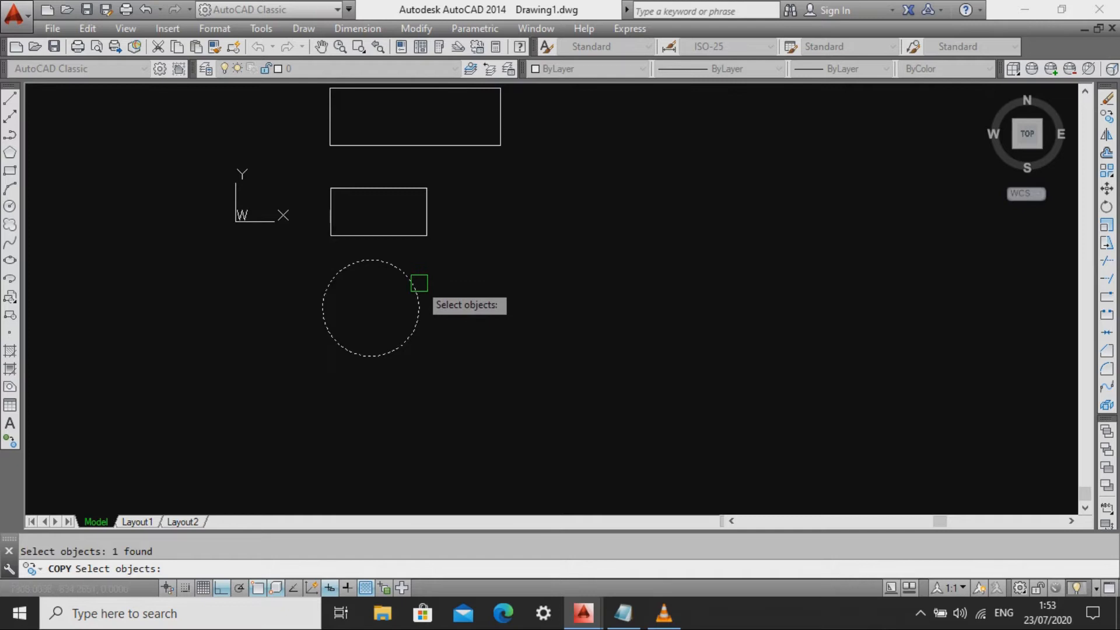
{"action": "middle_click_drag", "start_coordinate": [655, 328], "coordinate": [653, 285]}
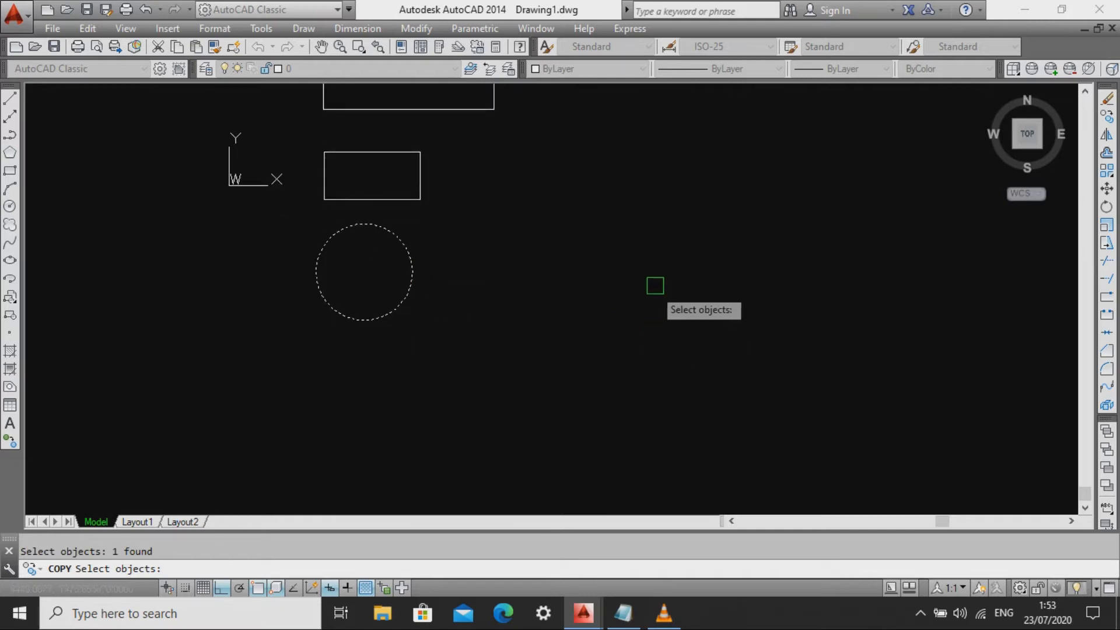
{"action": "left_click", "coordinate": [406, 240]}
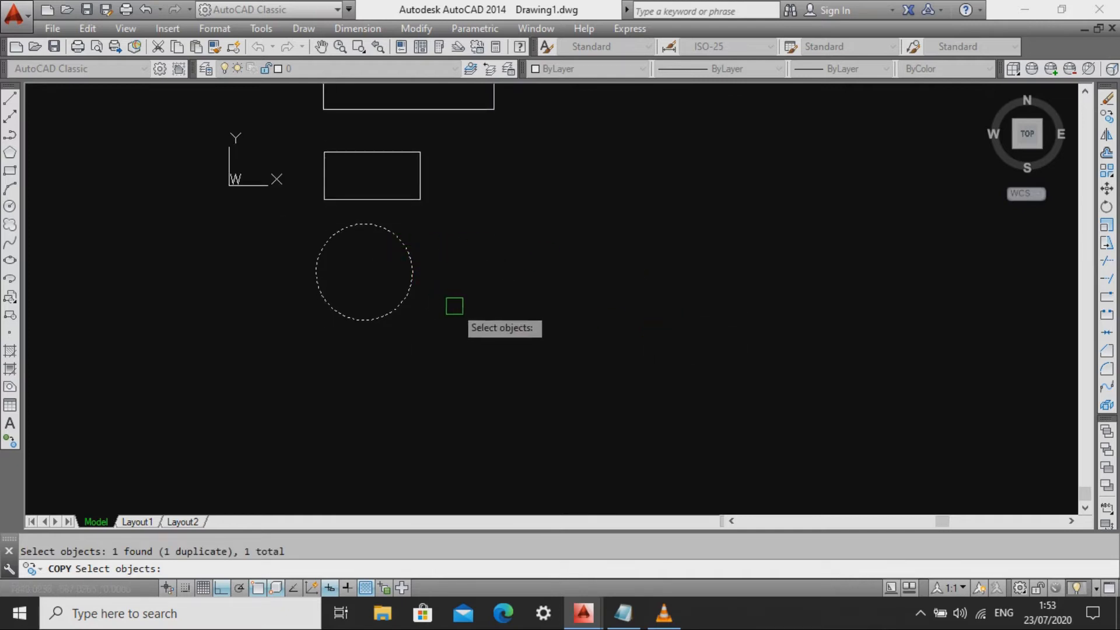
{"action": "key", "text": "Return"}
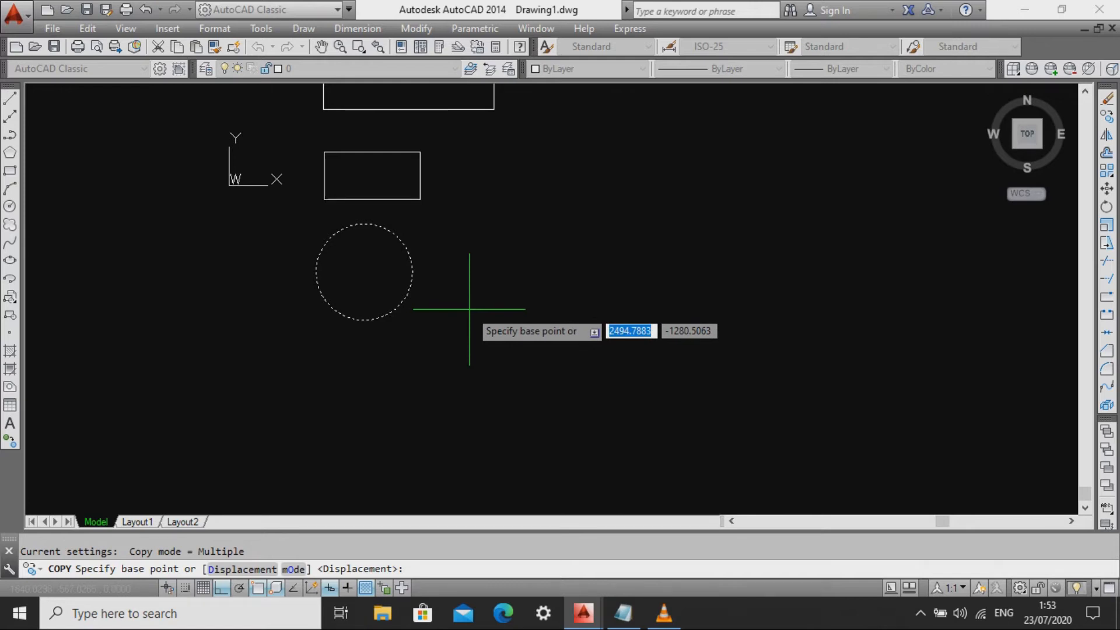
{"action": "left_click", "coordinate": [469, 309]}
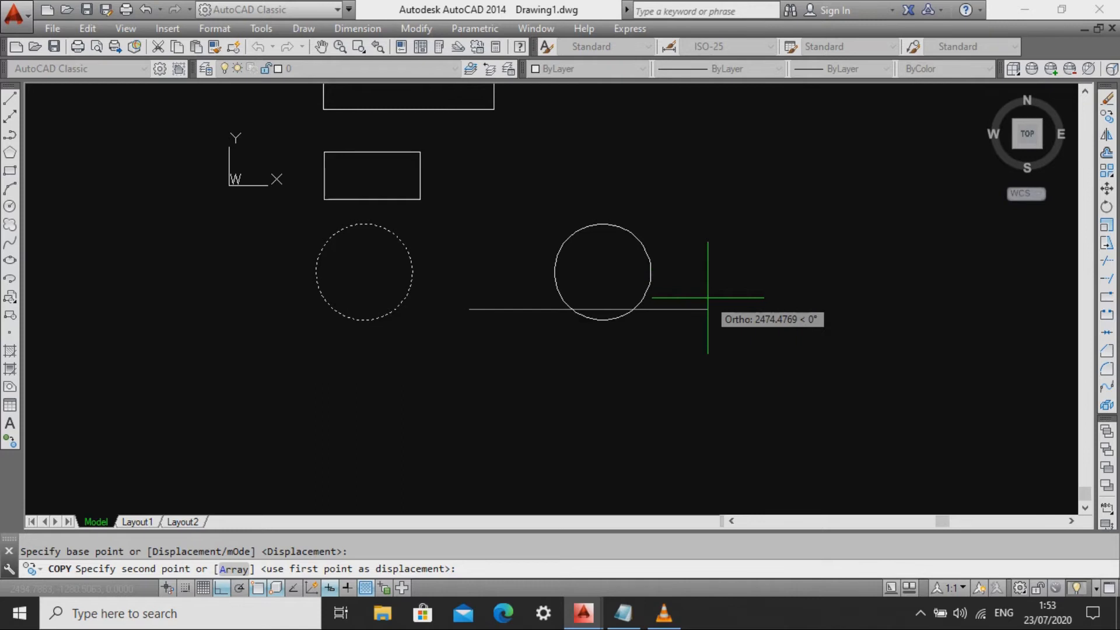
{"action": "type", "text": "1000"}
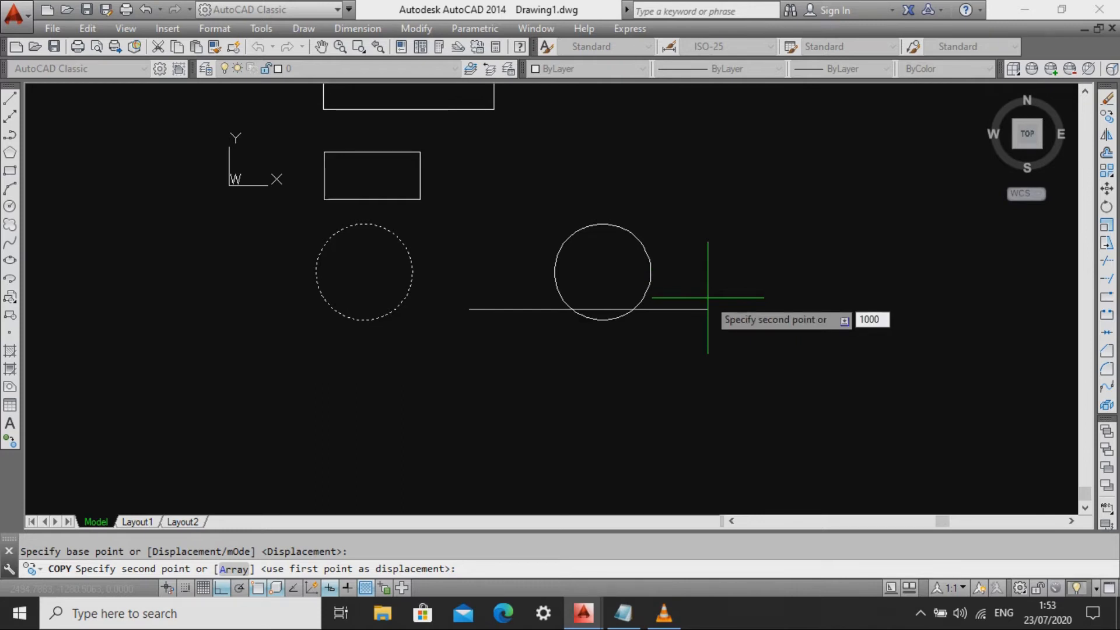
{"action": "key", "text": "Return"}
{"action": "key", "text": "Escape"}
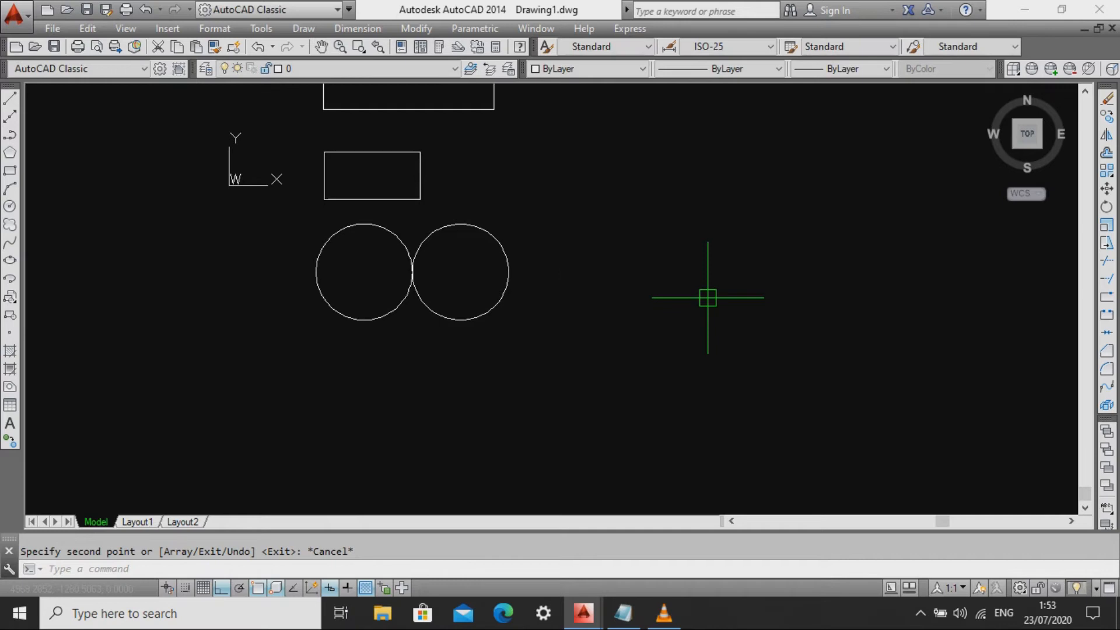
Examine the centre points of the original circle and its copy to compare their spacing.
{"action": "scroll", "coordinate": [427, 272], "scroll_direction": "up", "scroll_amount": 2}
{"action": "left_click", "coordinate": [386, 229]}
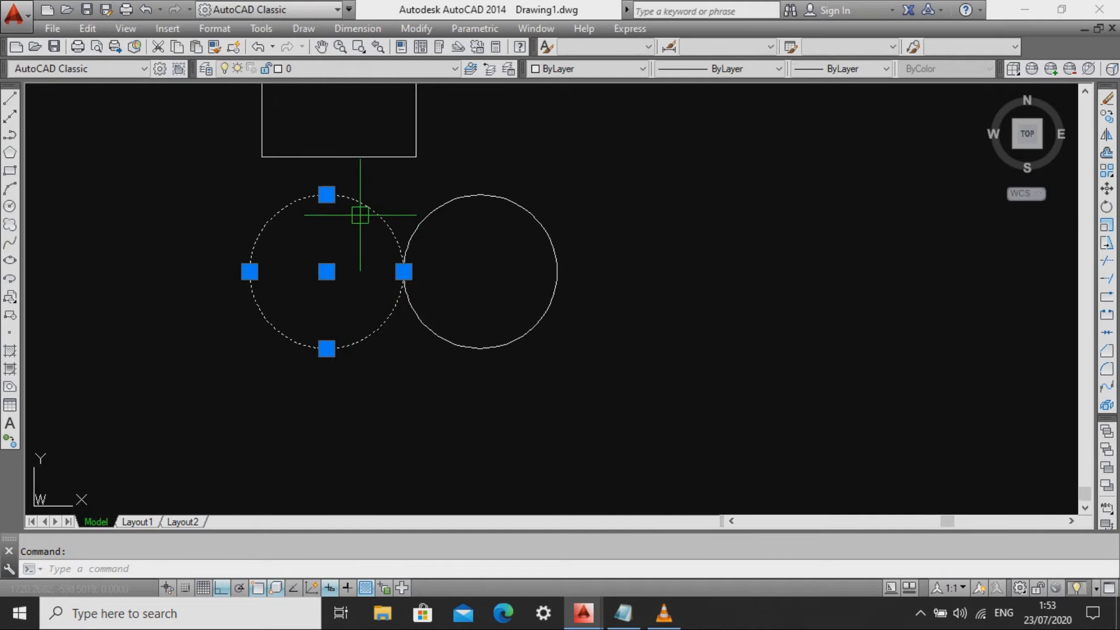
{"action": "left_click", "coordinate": [326, 272]}
{"action": "key", "text": "Escape"}
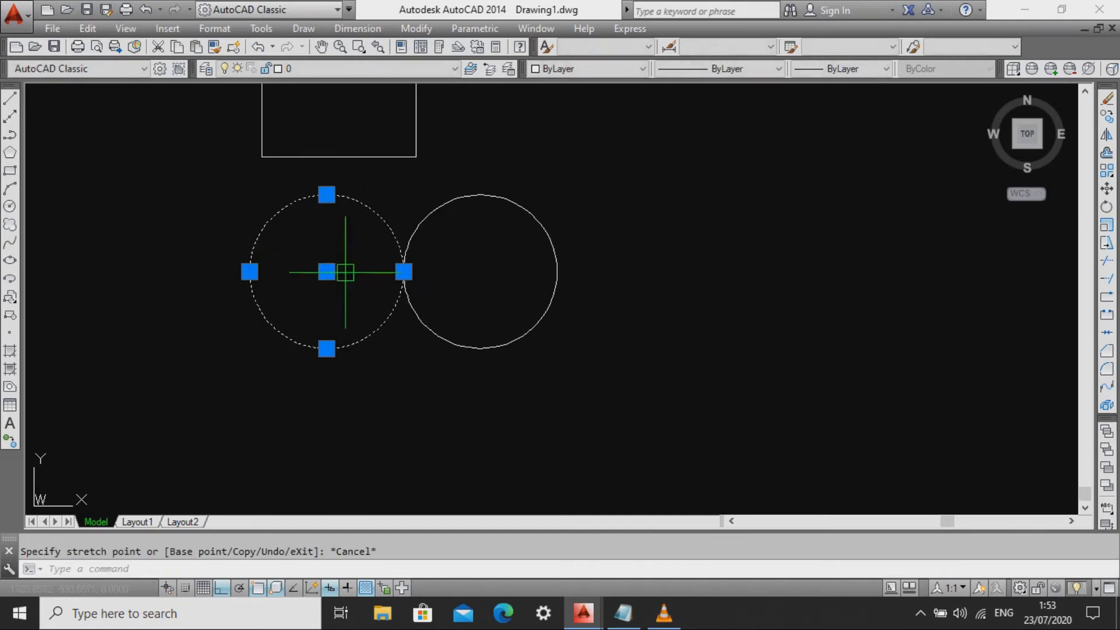
{"action": "left_click", "coordinate": [550, 248]}
{"action": "left_click", "coordinate": [480, 272]}
{"action": "key", "text": "Escape"}
{"action": "left_click", "coordinate": [336, 271]}
{"action": "left_click", "coordinate": [476, 278]}
{"action": "key", "text": "Escape"}
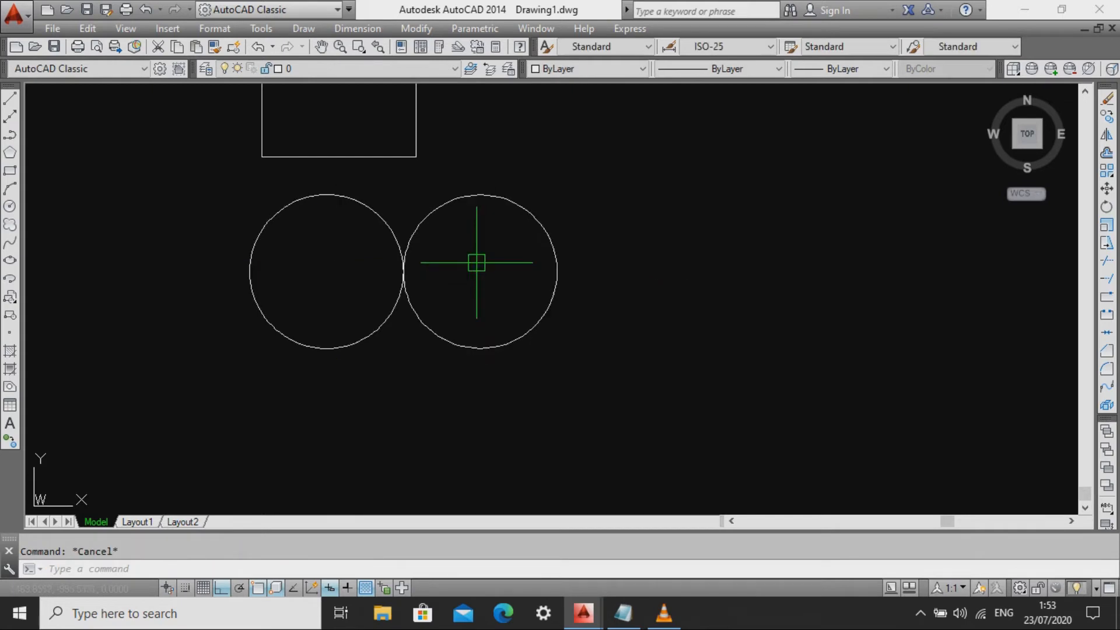
{"action": "scroll", "coordinate": [508, 292], "scroll_direction": "down", "scroll_amount": 2}
{"action": "scroll", "coordinate": [502, 257], "scroll_direction": "up", "scroll_amount": 4}
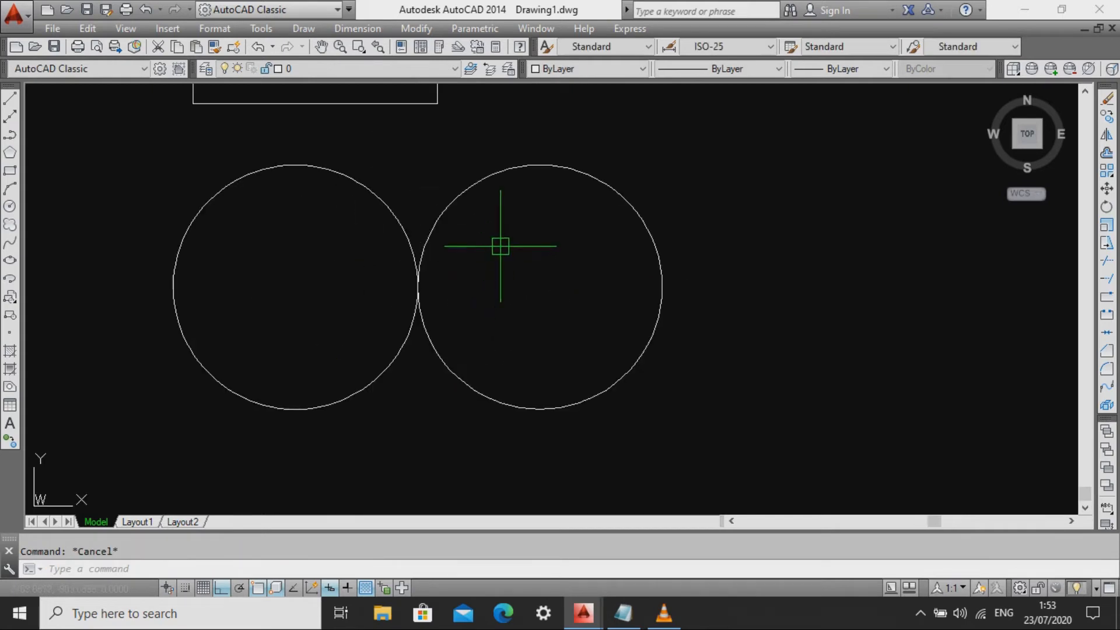
{"action": "left_click", "coordinate": [400, 170]}
{"action": "key", "text": "Escape"}
{"action": "key", "text": "Escape"}
Delete the copied circle on the right of the original.
{"action": "middle_click_drag", "start_coordinate": [653, 303], "coordinate": [610, 306]}
{"action": "left_click", "coordinate": [702, 316]}
{"action": "left_click", "coordinate": [585, 238]}
{"action": "key", "text": "Delete"}
Copy the original circle again, 2000 units horizontally to the right.
{"action": "type", "text": "co"}
{"action": "key", "text": "Return"}
{"action": "left_click", "coordinate": [374, 264]}
{"action": "left_click", "coordinate": [380, 237]}
{"action": "key", "text": "Return"}
{"action": "left_click", "coordinate": [407, 187]}
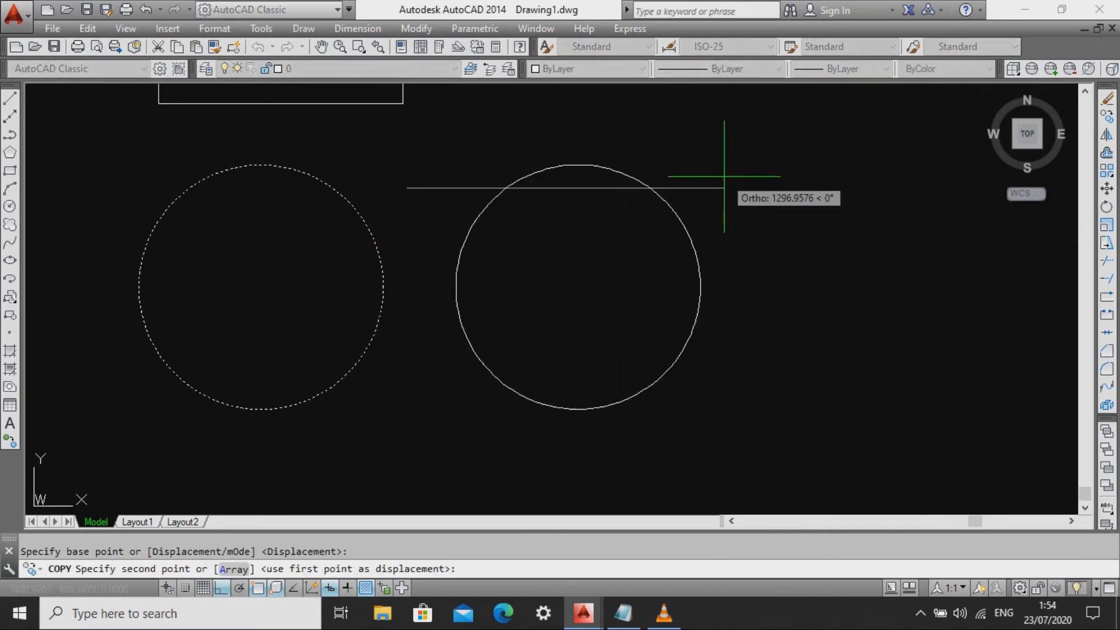
{"action": "type", "text": "2000"}
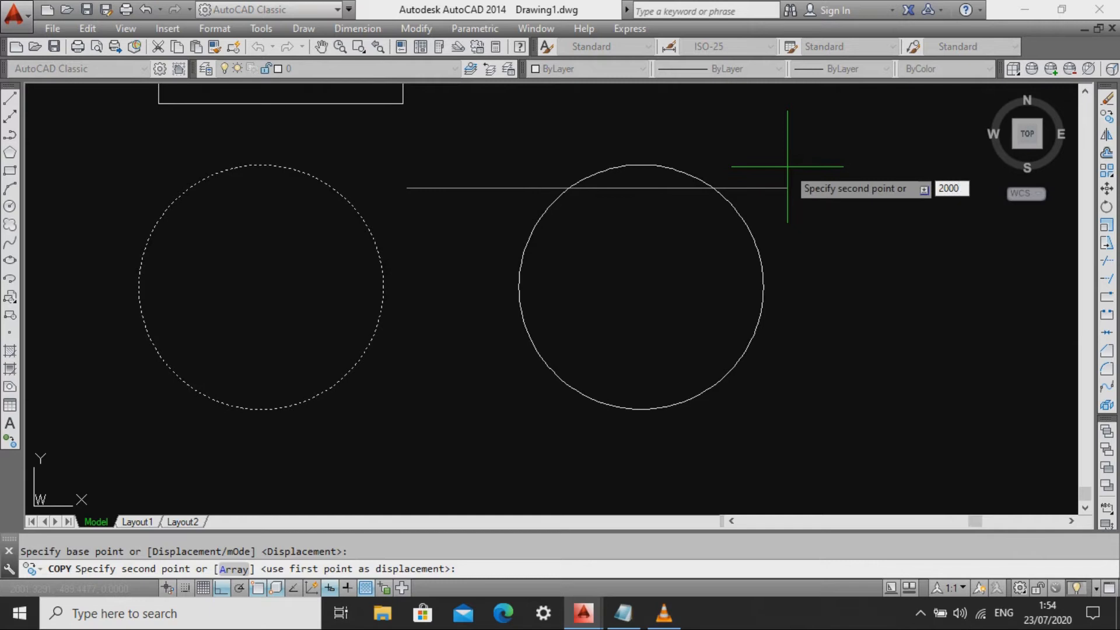
{"action": "key", "text": "Return"}
{"action": "key", "text": "Escape"}
Delete the circle copy placed 2000 units to the right of the original.
{"action": "scroll", "coordinate": [723, 322], "scroll_direction": "down", "scroll_amount": 5}
{"action": "scroll", "coordinate": [590, 235], "scroll_direction": "up", "scroll_amount": 2}
{"action": "scroll", "coordinate": [653, 310], "scroll_direction": "down", "scroll_amount": 2}
{"action": "middle_click_drag", "start_coordinate": [622, 288], "coordinate": [618, 312]}
{"action": "left_click", "coordinate": [651, 347]}
{"action": "left_click", "coordinate": [589, 251]}
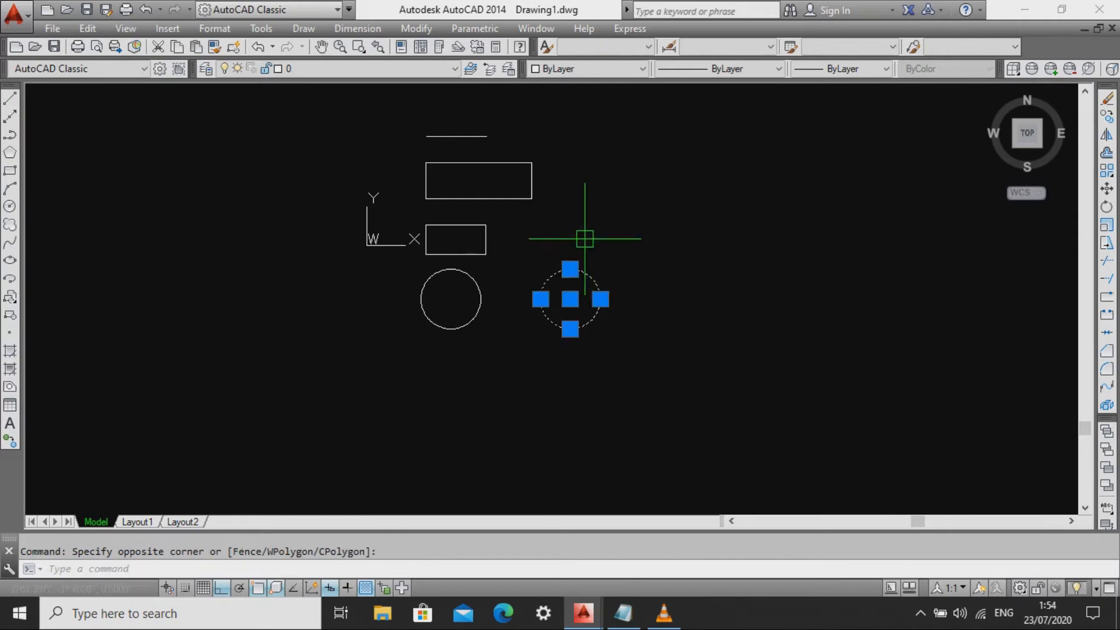
{"action": "key", "text": "Delete"}
{"action": "key", "text": "Escape"}
Highlight the OFFSET entry in the sam.txt notes in Notepad, then return to the AutoCAD drawing.
{"action": "middle_click_drag", "start_coordinate": [570, 194], "coordinate": [564, 221]}
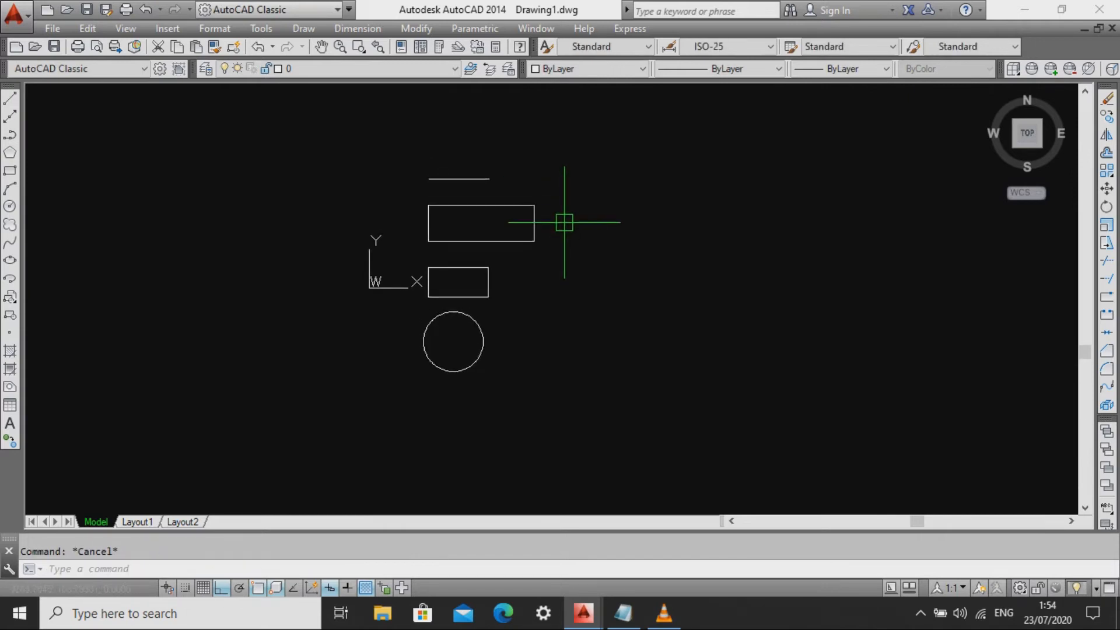
{"action": "middle_click_drag", "start_coordinate": [585, 310], "coordinate": [580, 205]}
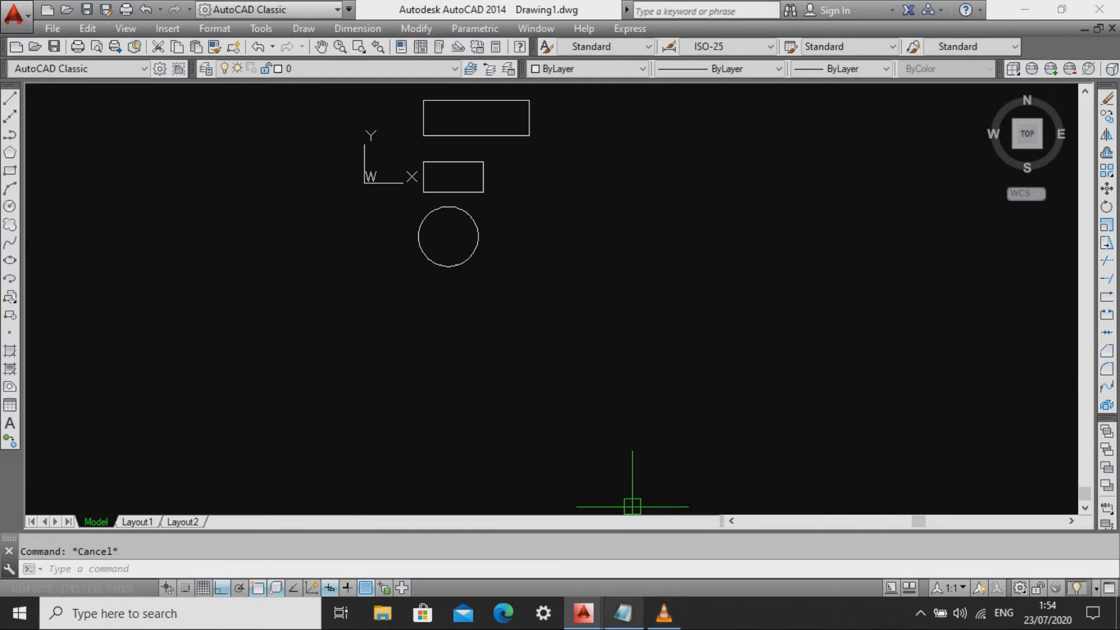
{"action": "left_click", "coordinate": [623, 613]}
{"action": "left_click_drag", "start_coordinate": [57, 287], "coordinate": [569, 288]}
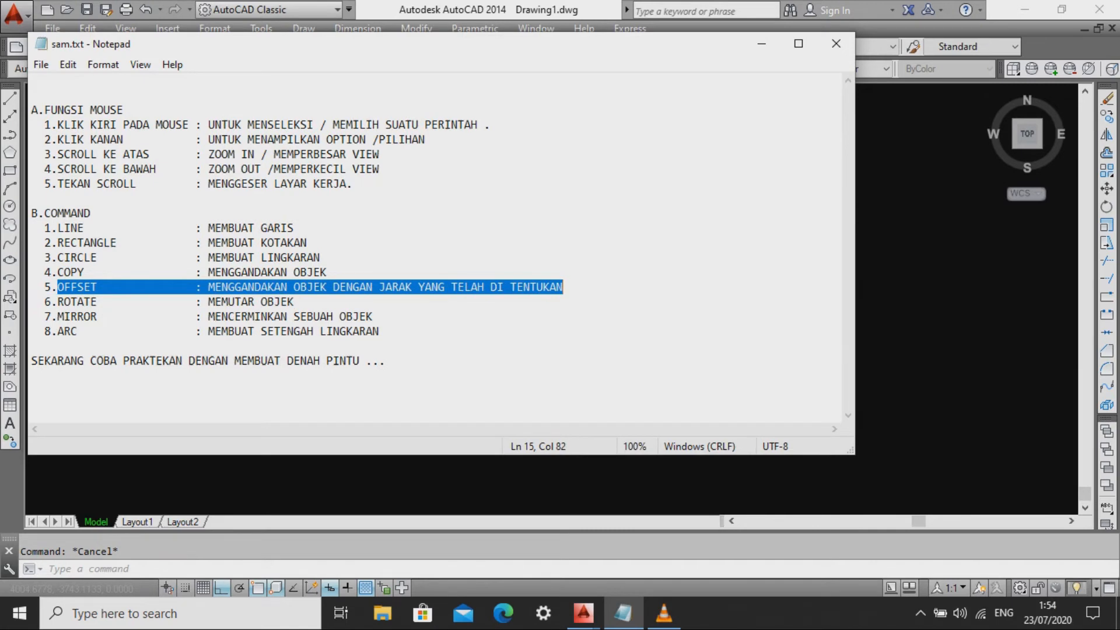
{"action": "left_click", "coordinate": [623, 613]}
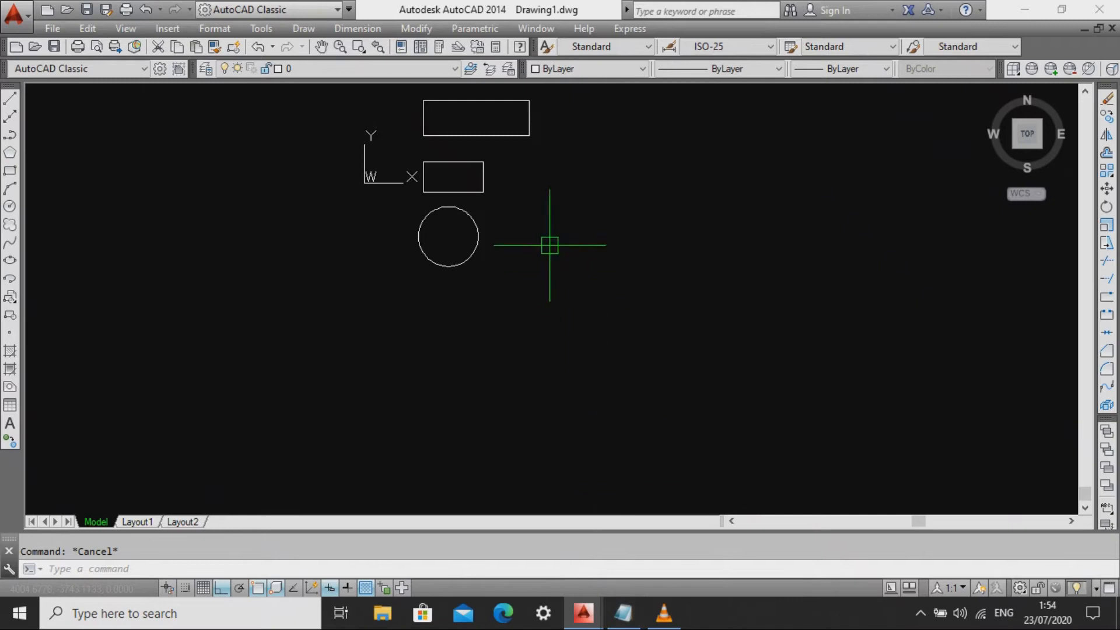
Offset the single line above the larger rectangle upward by 200 using the Offset command.
{"action": "middle_click_drag", "start_coordinate": [533, 193], "coordinate": [553, 247]}
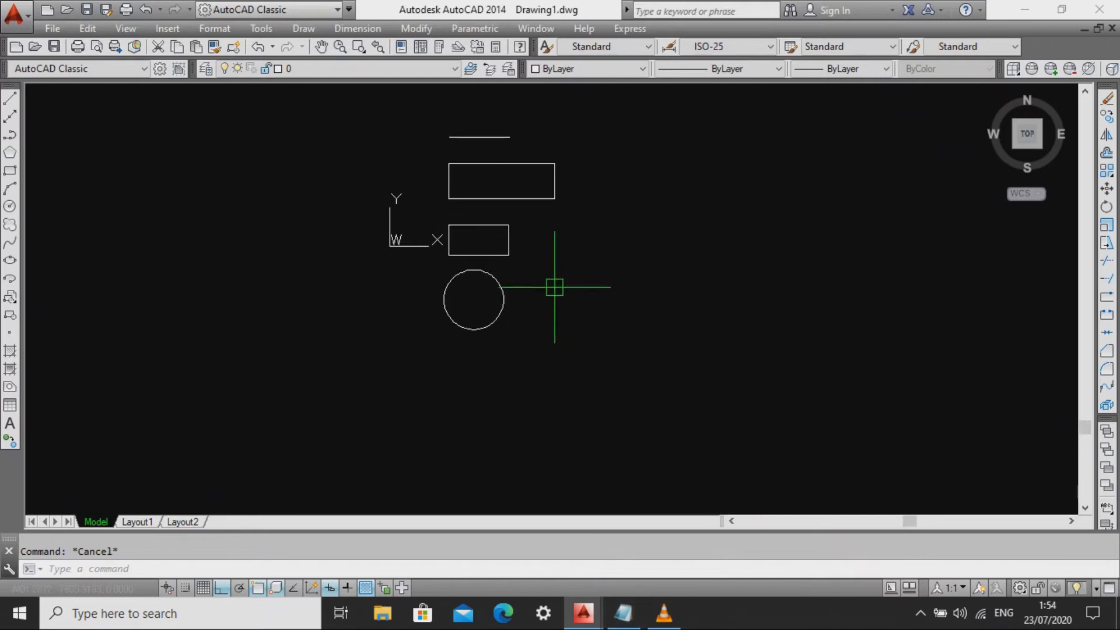
{"action": "middle_click_drag", "start_coordinate": [555, 285], "coordinate": [576, 350]}
{"action": "mouse_move", "coordinate": [633, 245]}
{"action": "middle_mouse_down"}
{"action": "mouse_move", "coordinate": [659, 292]}
{"action": "mouse_move", "coordinate": [610, 288]}
{"action": "mouse_move", "coordinate": [575, 309]}
{"action": "mouse_move", "coordinate": [516, 291]}
{"action": "middle_mouse_up"}
{"action": "scroll", "coordinate": [602, 280], "scroll_direction": "up", "scroll_amount": 2}
{"action": "scroll", "coordinate": [543, 310], "scroll_direction": "up", "scroll_amount": 1}
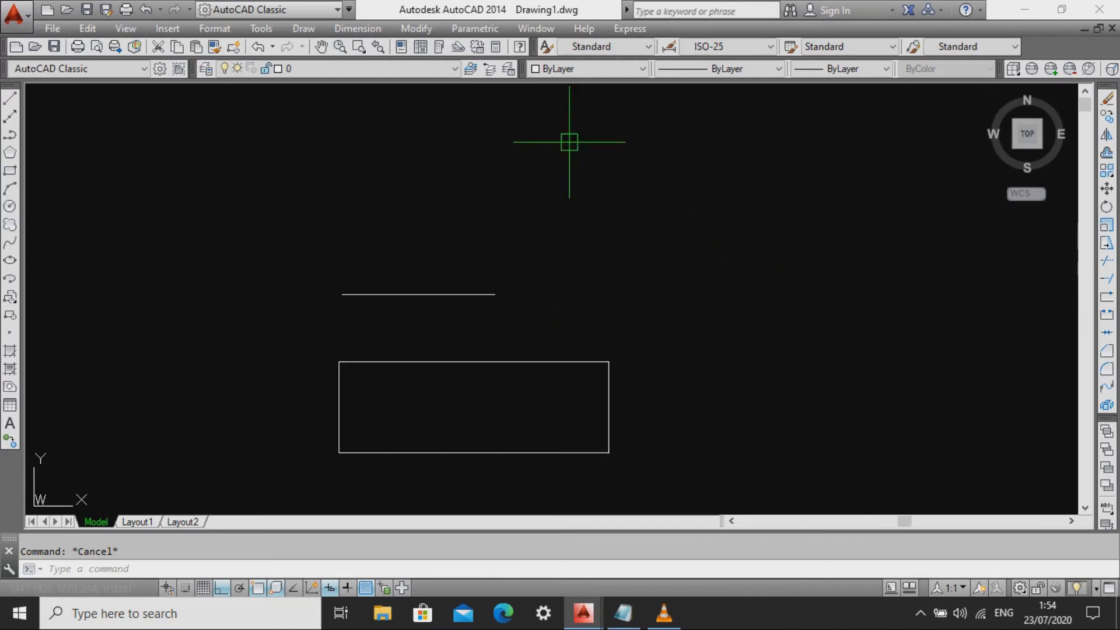
{"action": "left_click", "coordinate": [517, 317]}
{"action": "key", "text": "Escape"}
{"action": "key", "text": "Escape"}
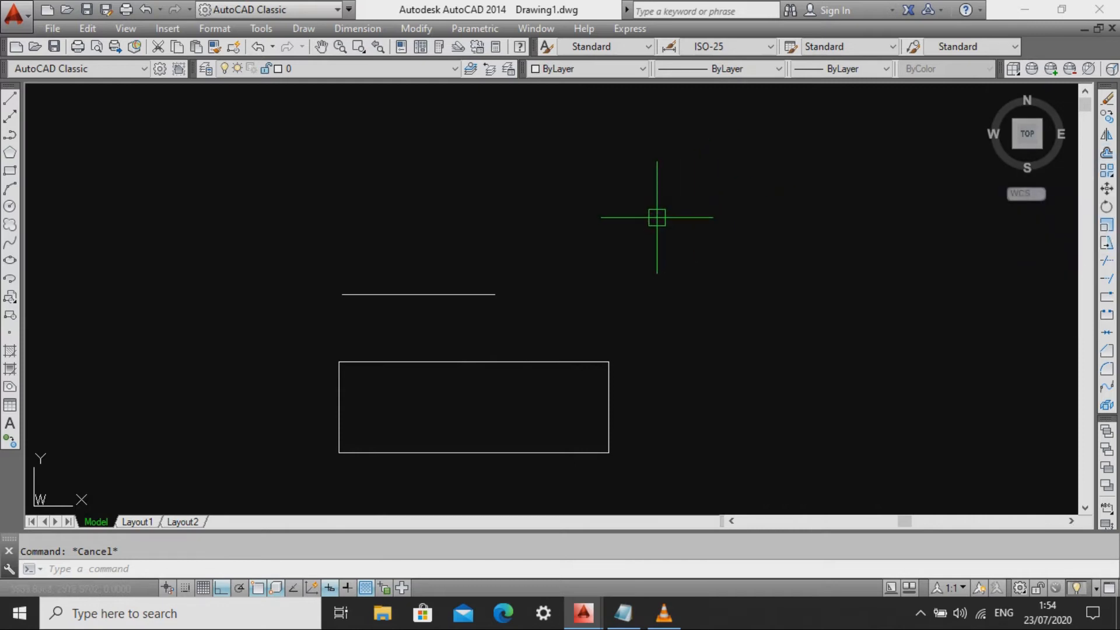
{"action": "type", "text": "O"}
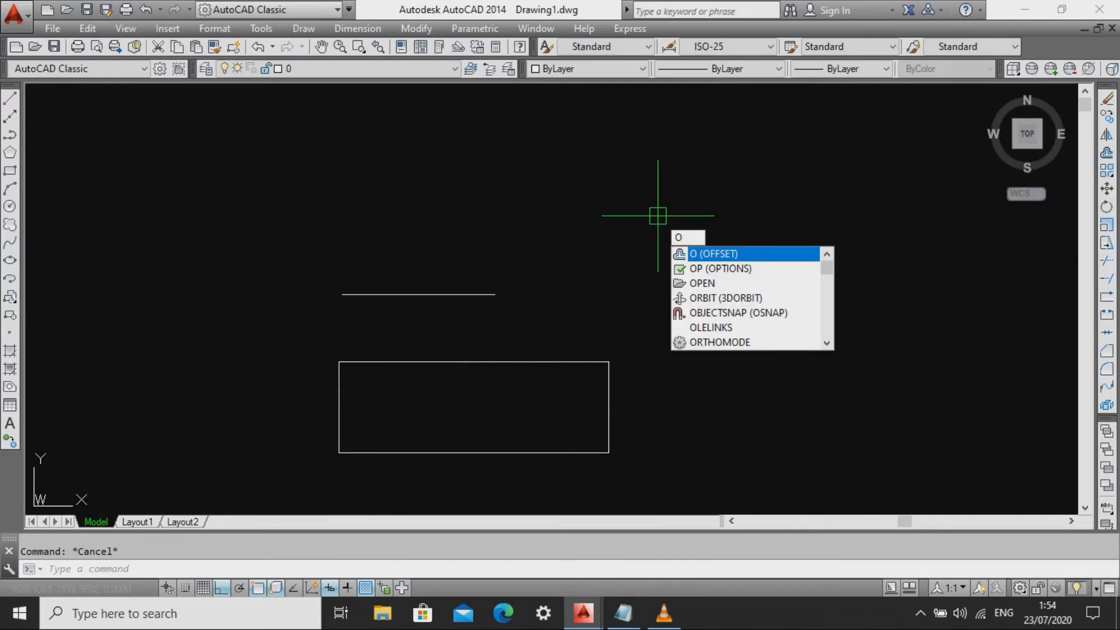
{"action": "key", "text": "Return"}
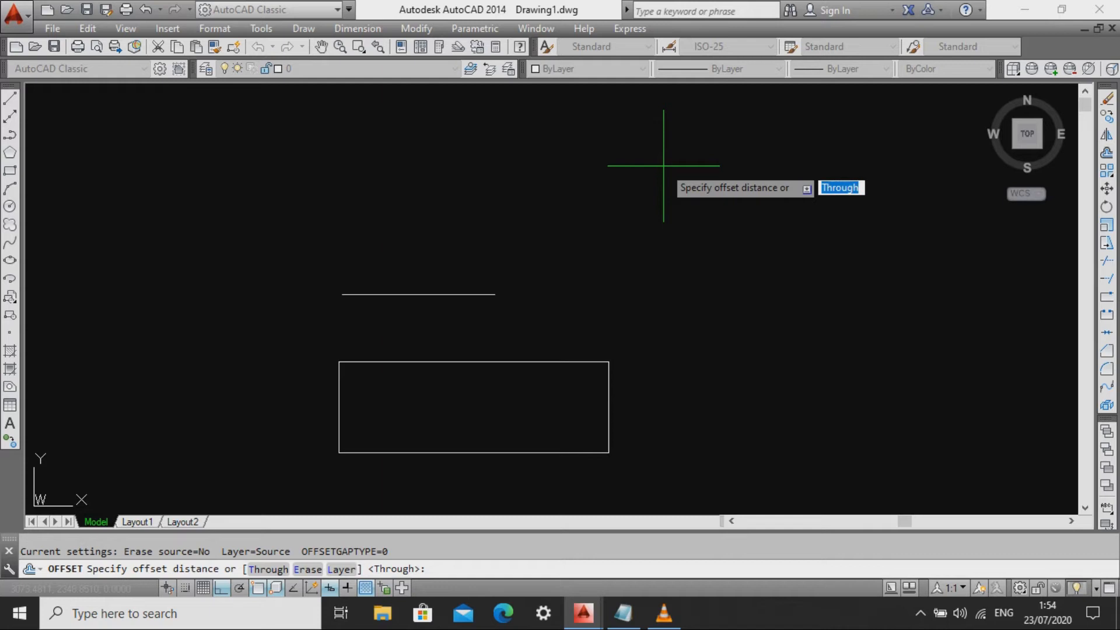
{"action": "type", "text": "200"}
{"action": "key", "text": "Return"}
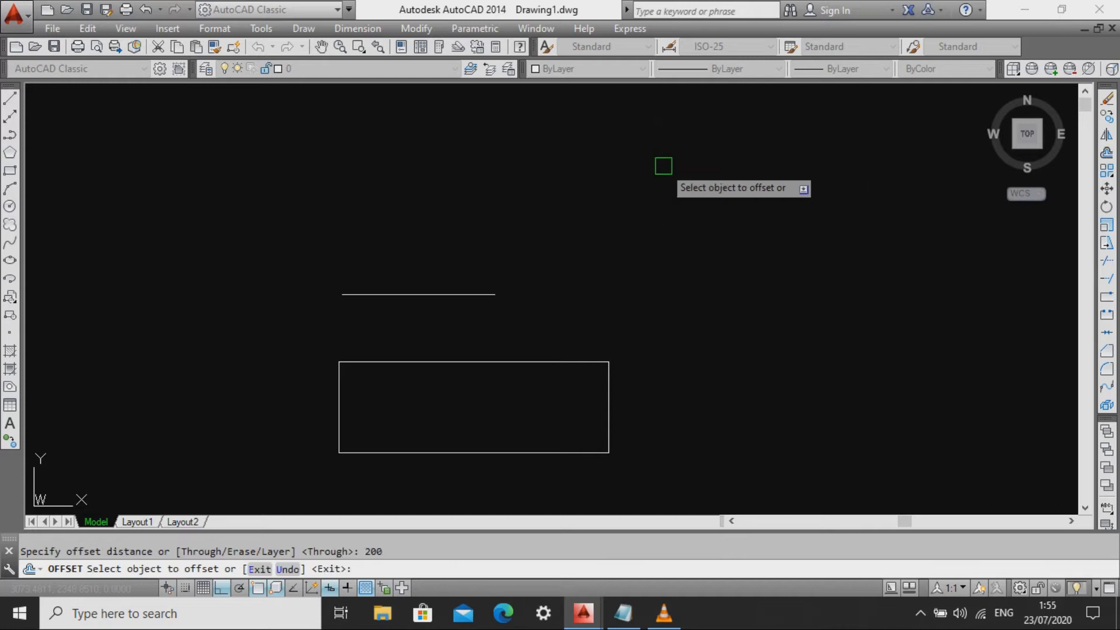
{"action": "left_click", "coordinate": [445, 293]}
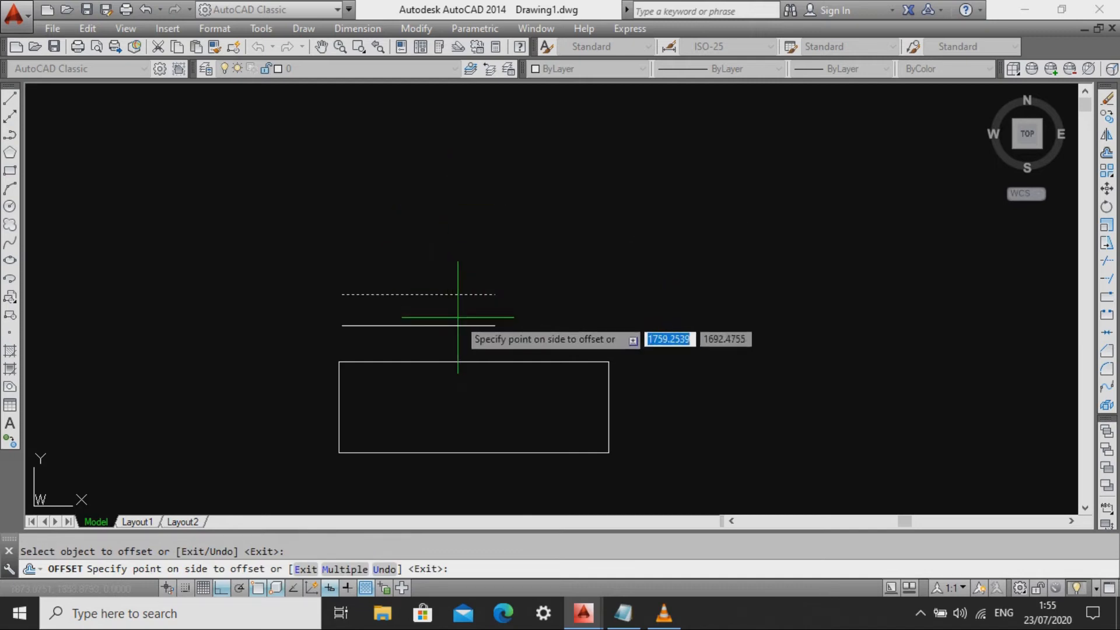
{"action": "left_click", "coordinate": [449, 186]}
Offset the newest line upward three more times at the same 200 distance, stacking parallel lines, and end the command.
{"action": "left_click", "coordinate": [474, 264]}
{"action": "left_click", "coordinate": [461, 222]}
{"action": "left_click", "coordinate": [460, 185]}
{"action": "left_click", "coordinate": [462, 203]}
{"action": "left_click", "coordinate": [462, 156]}
{"action": "key", "text": "Escape"}
{"action": "middle_click_drag", "start_coordinate": [504, 219], "coordinate": [531, 278]}
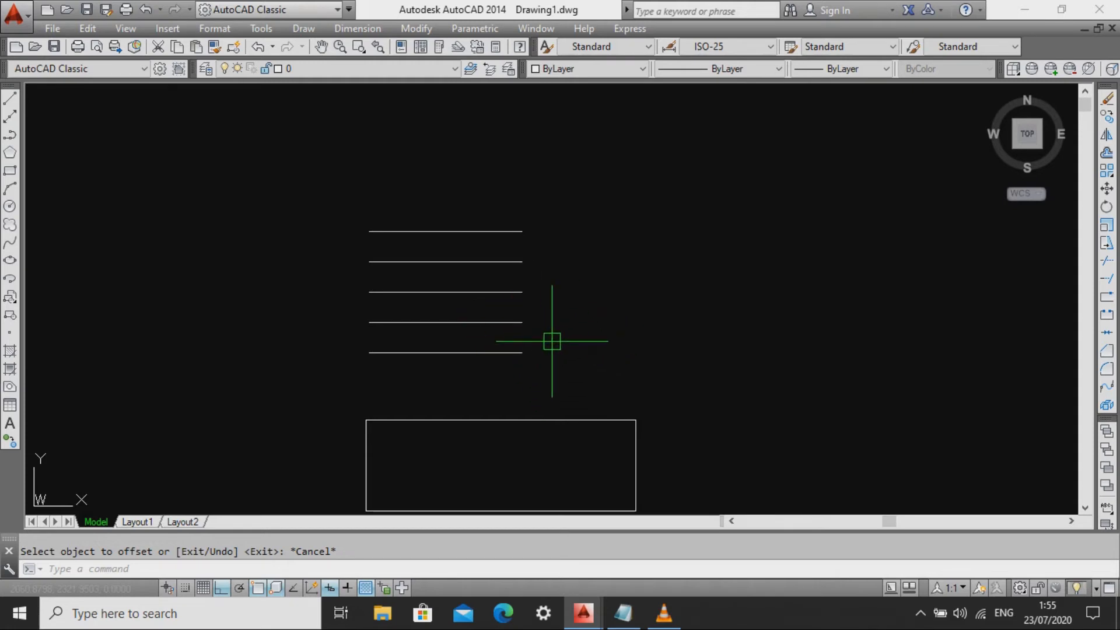
Offset the larger rectangle inward and the smaller rectangle outward, keeping the 200 offset distance.
{"action": "middle_click_drag", "start_coordinate": [551, 341], "coordinate": [556, 255]}
{"action": "scroll", "coordinate": [557, 252], "scroll_direction": "down", "scroll_amount": 2}
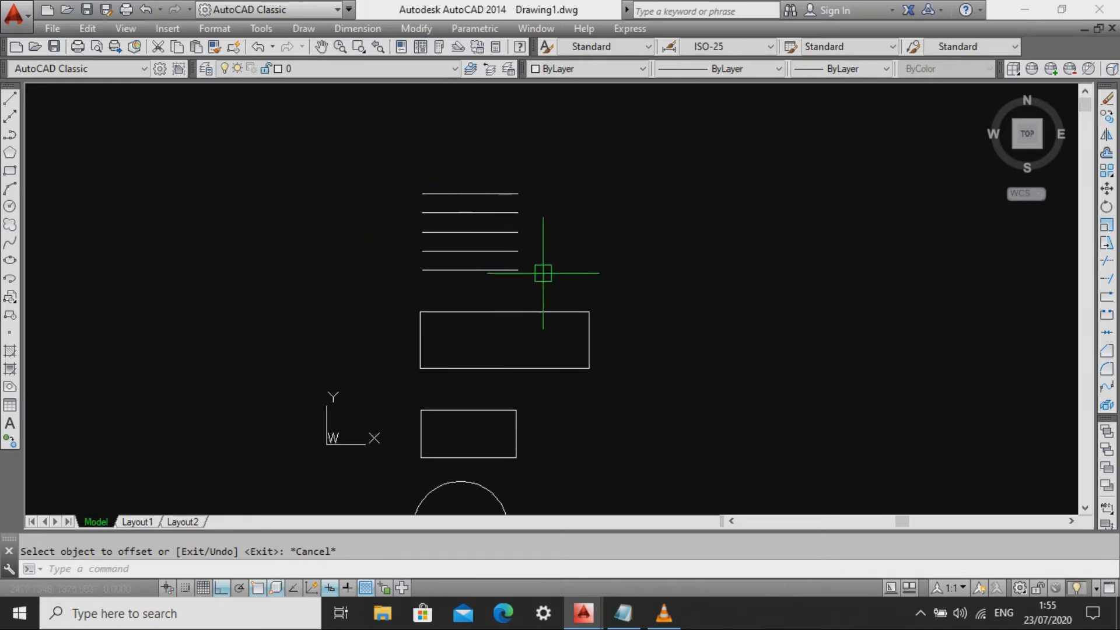
{"action": "left_click", "coordinate": [589, 281]}
{"action": "left_click", "coordinate": [464, 191]}
{"action": "key", "text": "Escape"}
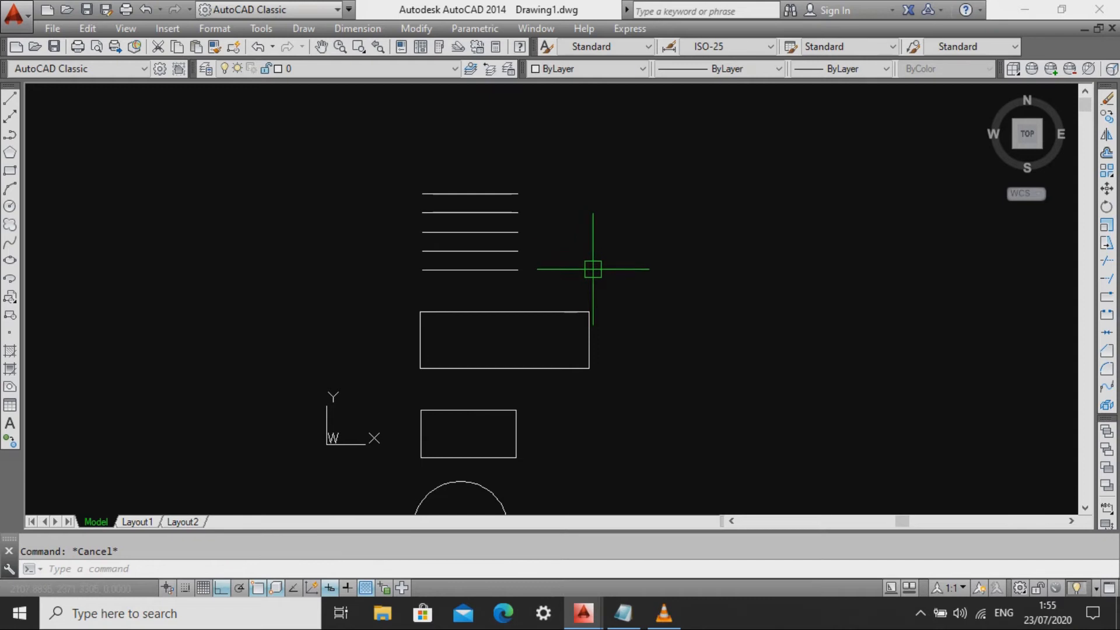
{"action": "type", "text": "O"}
{"action": "key", "text": "Return"}
{"action": "key", "text": "Return"}
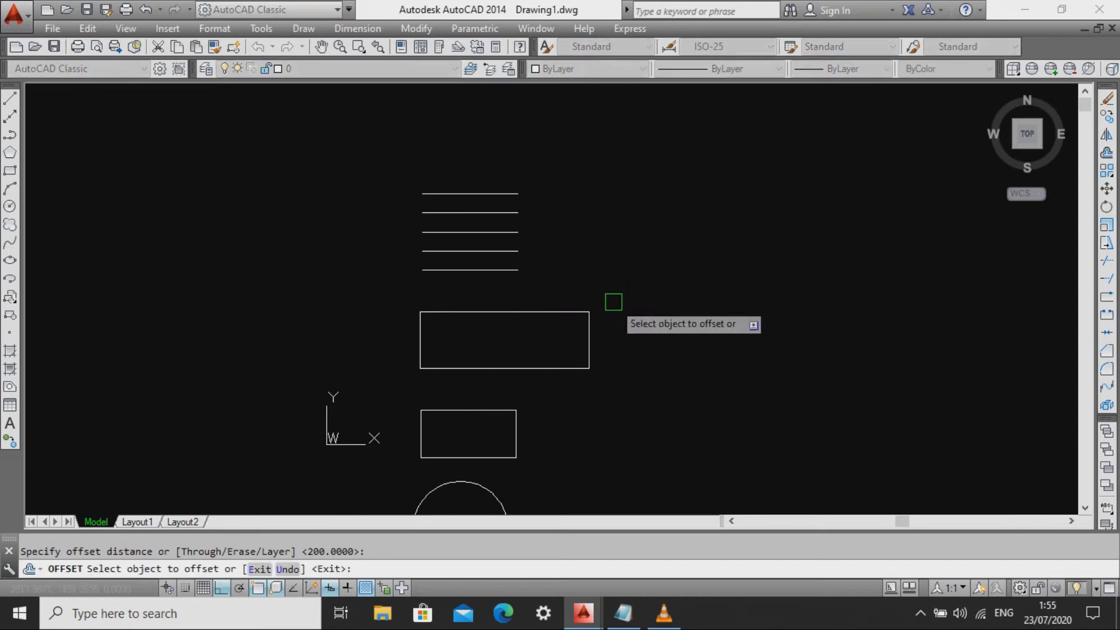
{"action": "middle_click_drag", "start_coordinate": [589, 370], "coordinate": [619, 295]}
{"action": "left_click", "coordinate": [607, 238]}
{"action": "left_click", "coordinate": [570, 249]}
{"action": "left_click", "coordinate": [544, 347]}
{"action": "left_click", "coordinate": [745, 376]}
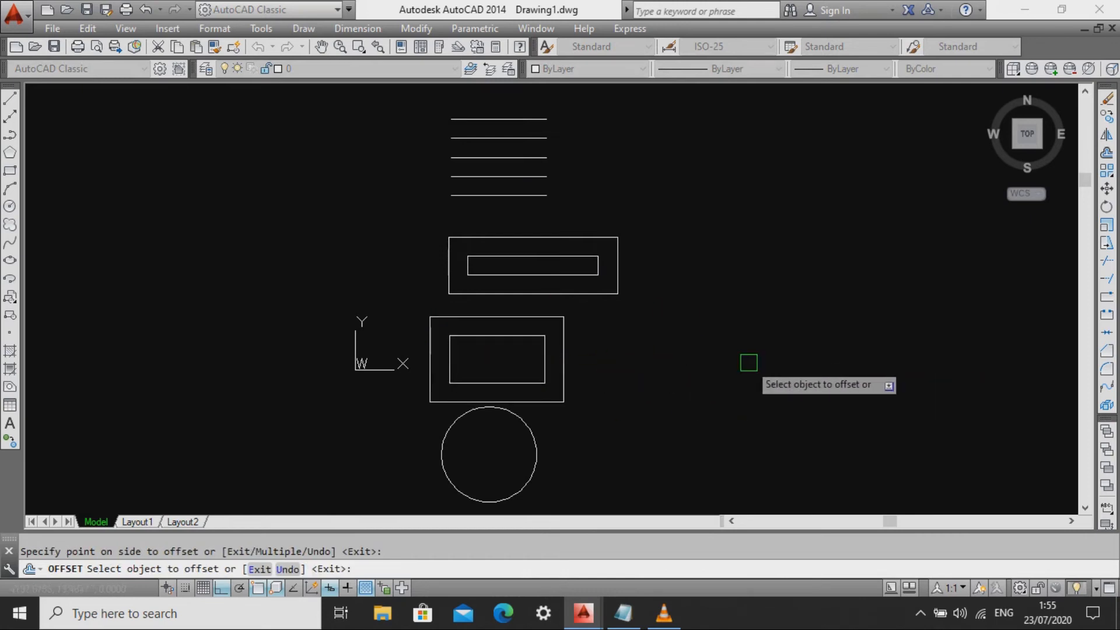
Offset the circle inward at the same 200 distance and end the Offset command.
{"action": "left_click", "coordinate": [543, 349]}
{"action": "left_click", "coordinate": [393, 368]}
{"action": "left_click", "coordinate": [544, 367]}
{"action": "left_click", "coordinate": [484, 342]}
{"action": "left_click", "coordinate": [517, 426]}
{"action": "left_click", "coordinate": [475, 455]}
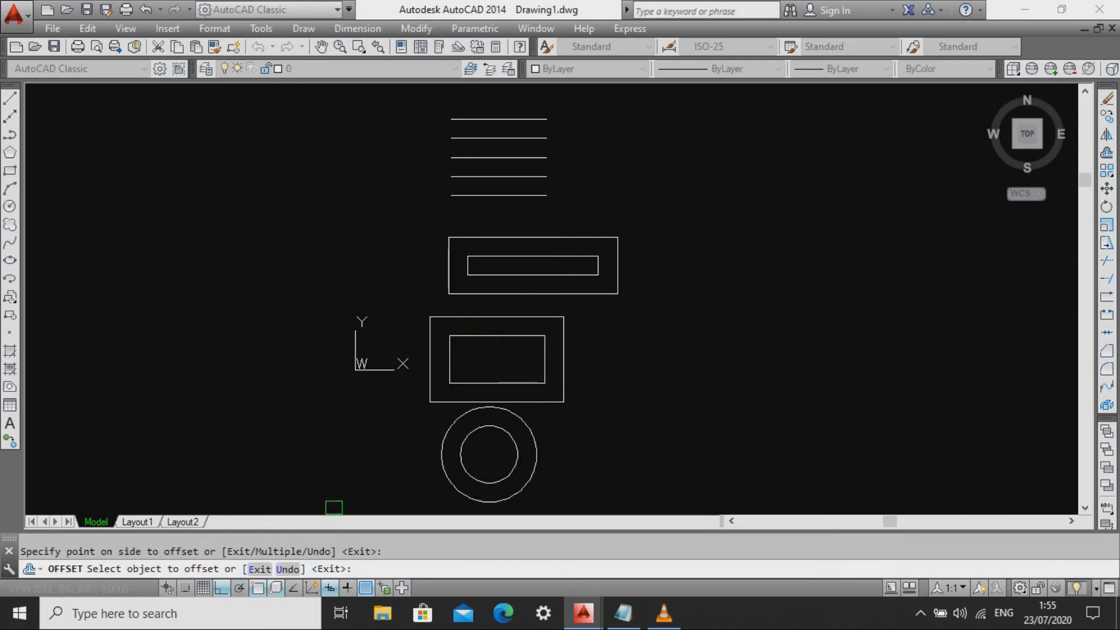
{"action": "middle_click_drag", "start_coordinate": [475, 456], "coordinate": [482, 324]}
{"action": "scroll", "coordinate": [483, 322], "scroll_direction": "up", "scroll_amount": 4}
{"action": "middle_click_drag", "start_coordinate": [421, 340], "coordinate": [508, 314]}
{"action": "key", "text": "Return"}
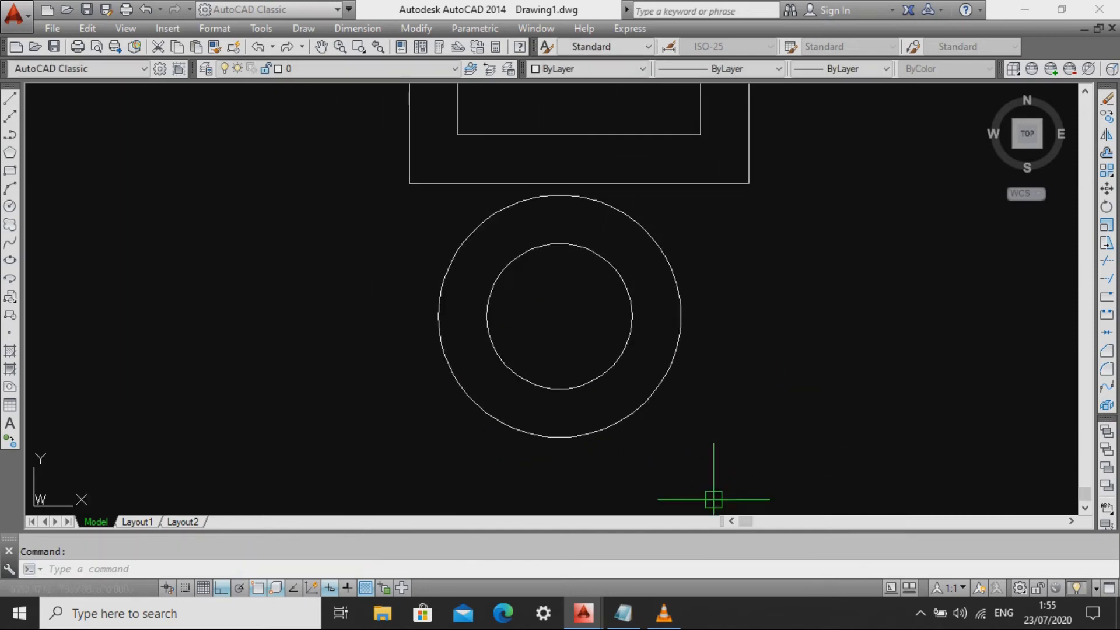
Switch to the sam.txt notes in Notepad, highlight the ROTATE entry, and return to the AutoCAD drawing.
{"action": "scroll", "coordinate": [712, 498], "scroll_direction": "down", "scroll_amount": 5}
{"action": "left_click", "coordinate": [623, 612]}
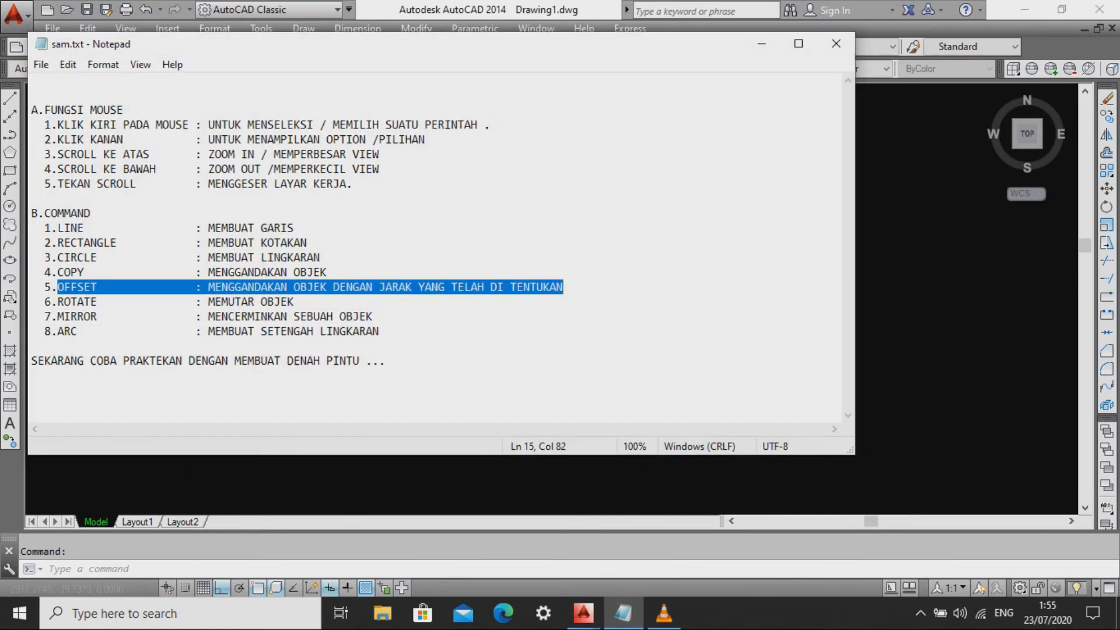
{"action": "left_click_drag", "start_coordinate": [57, 302], "coordinate": [295, 301]}
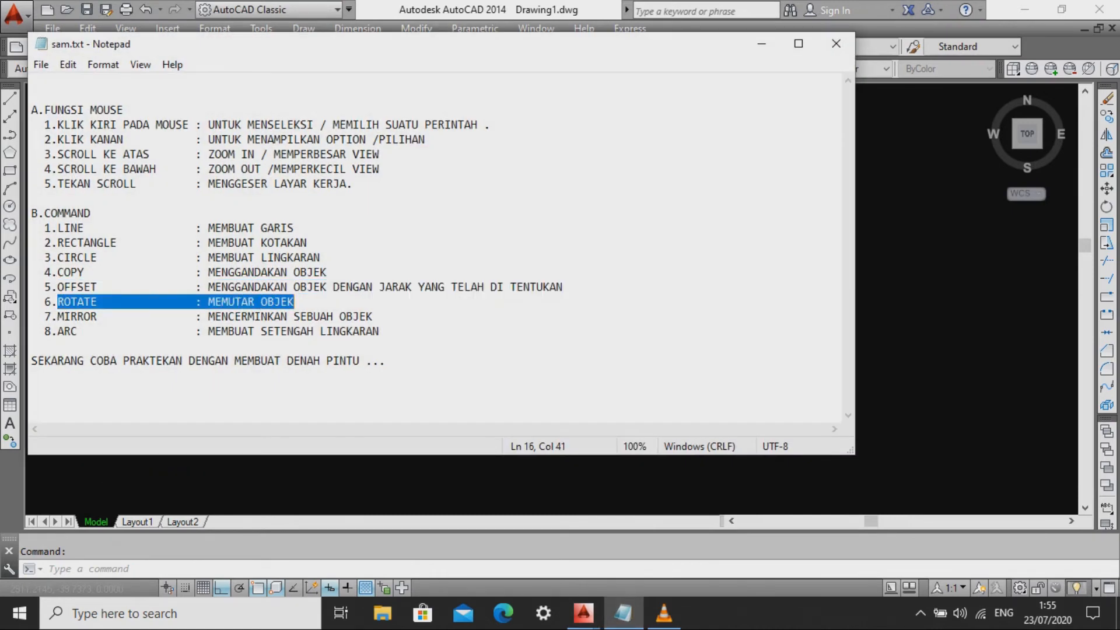
{"action": "left_click", "coordinate": [623, 612]}
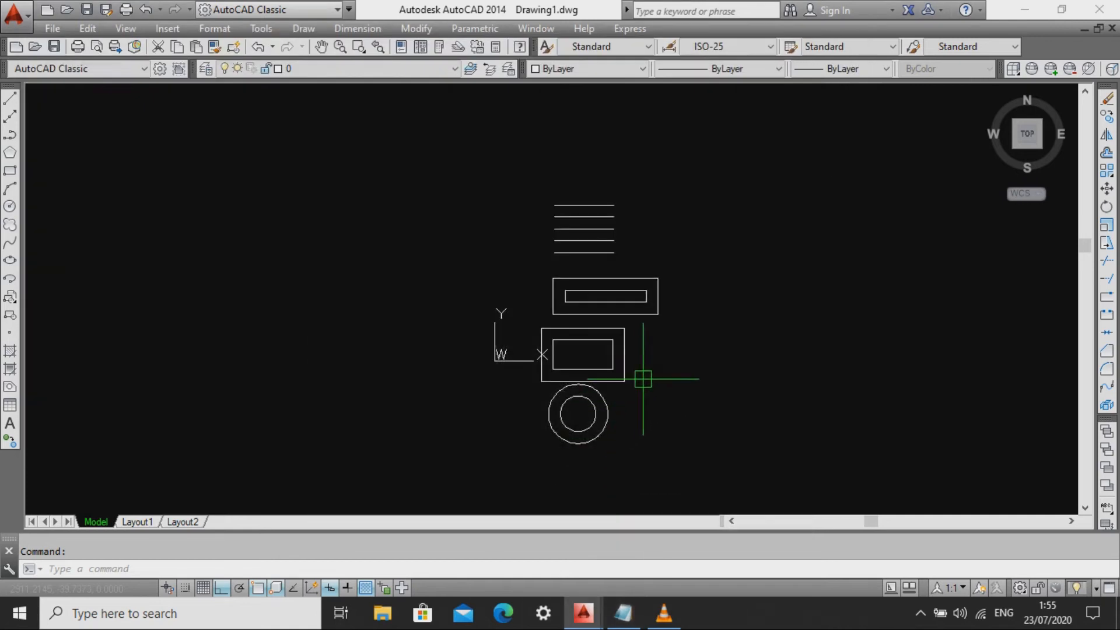
Move the five stacked parallel lines straight up to leave a wide gap above the larger rectangle.
{"action": "scroll", "coordinate": [630, 290], "scroll_direction": "up", "scroll_amount": 3}
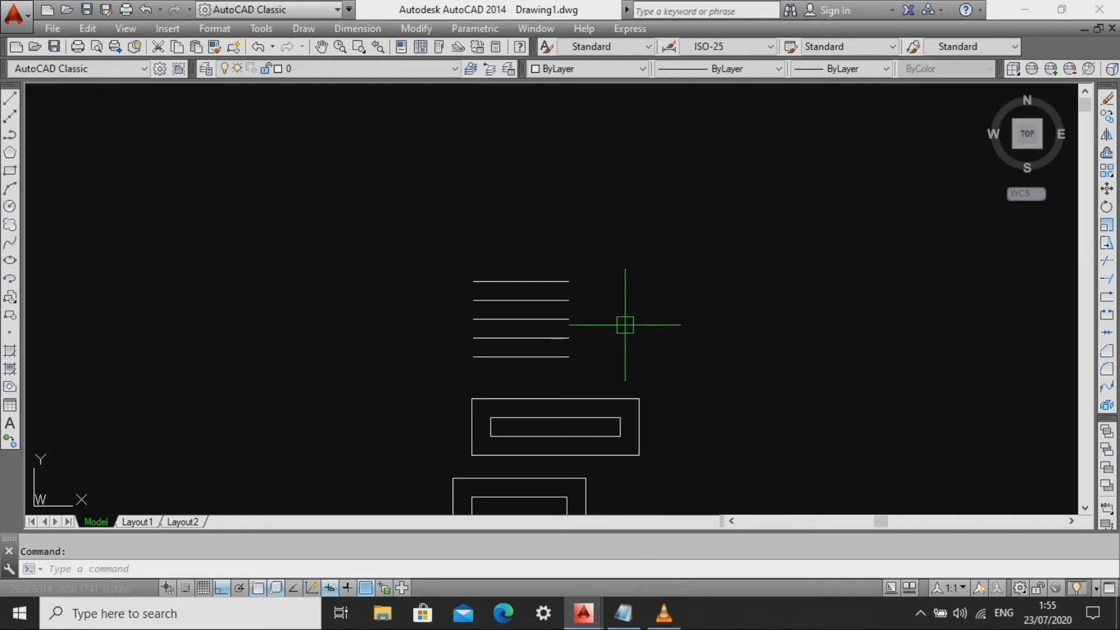
{"action": "mouse_move", "coordinate": [646, 288]}
{"action": "middle_mouse_down"}
{"action": "mouse_move", "coordinate": [636, 312]}
{"action": "mouse_move", "coordinate": [632, 287]}
{"action": "middle_mouse_up"}
{"action": "key", "text": "Escape"}
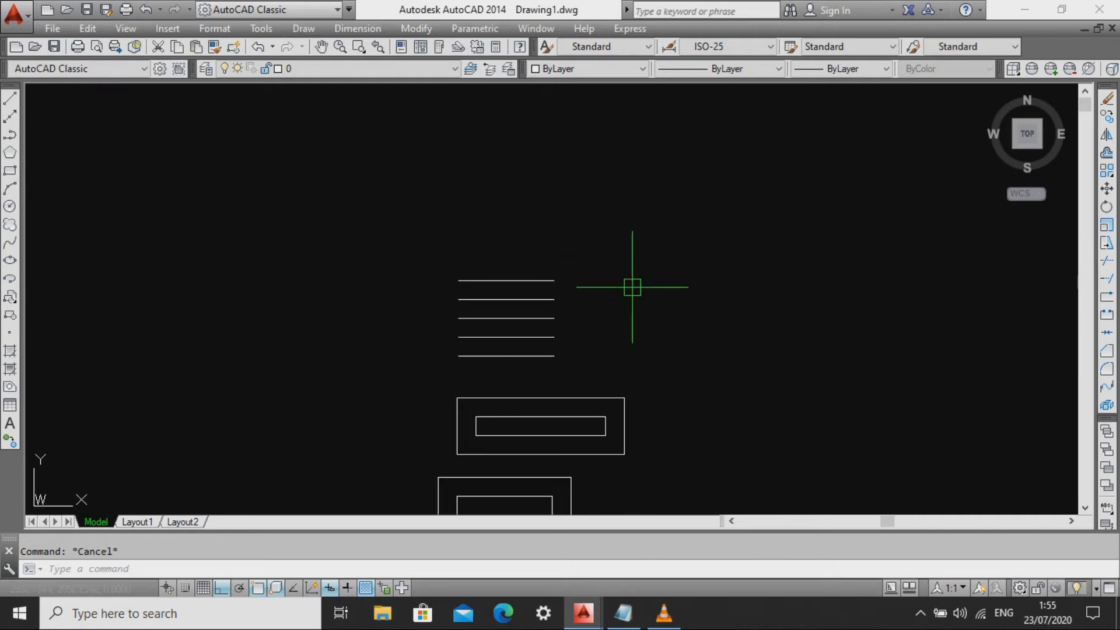
{"action": "key", "text": "space"}
{"action": "left_click", "coordinate": [605, 372]}
{"action": "left_click", "coordinate": [514, 233]}
{"action": "key", "text": "space"}
{"action": "left_click", "coordinate": [648, 313]}
{"action": "left_click", "coordinate": [660, 185]}
{"action": "key", "text": "Escape"}
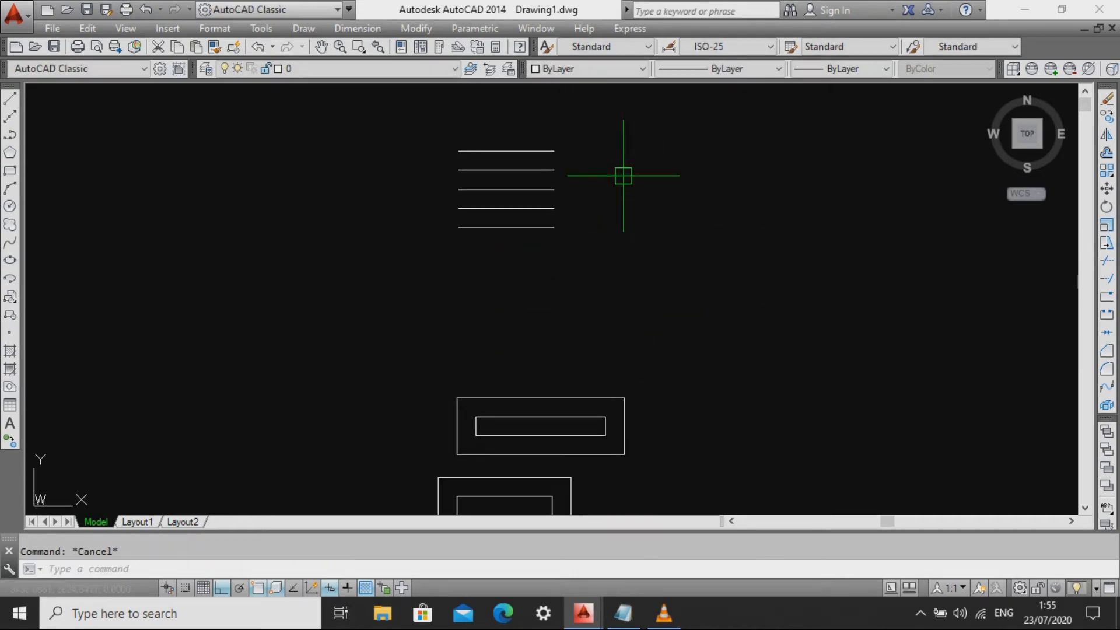
{"action": "middle_click_drag", "start_coordinate": [605, 153], "coordinate": [607, 236]}
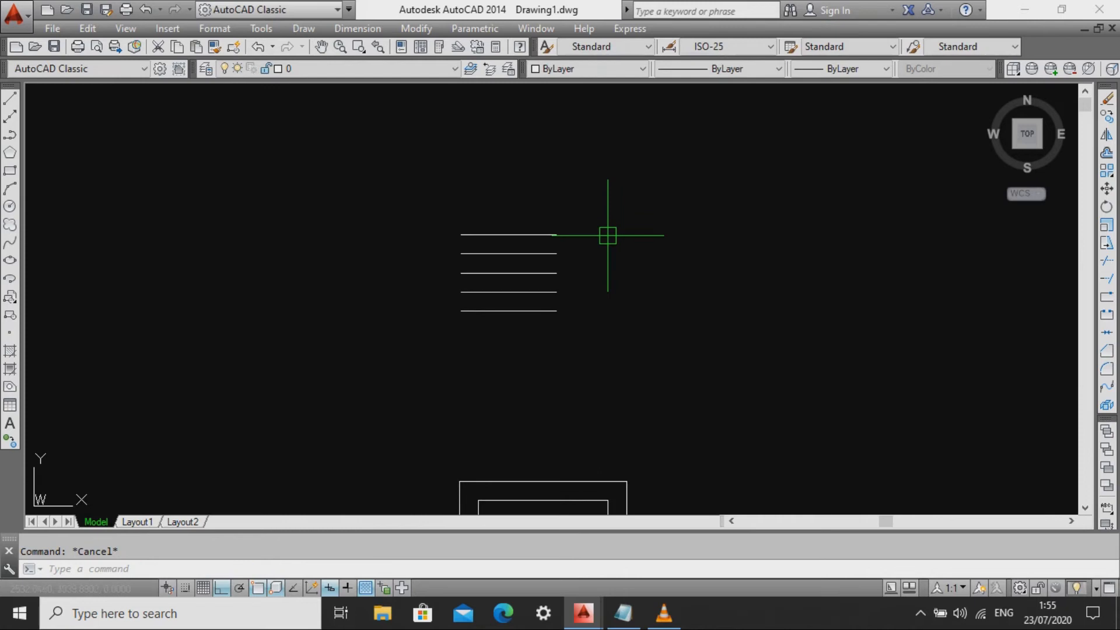
{"action": "middle_click_drag", "start_coordinate": [578, 293], "coordinate": [585, 263]}
{"action": "middle_click_drag", "start_coordinate": [598, 357], "coordinate": [593, 318]}
{"action": "middle_click_drag", "start_coordinate": [615, 198], "coordinate": [613, 279]}
{"action": "type", "text": "ro"}
{"action": "key", "text": "space"}
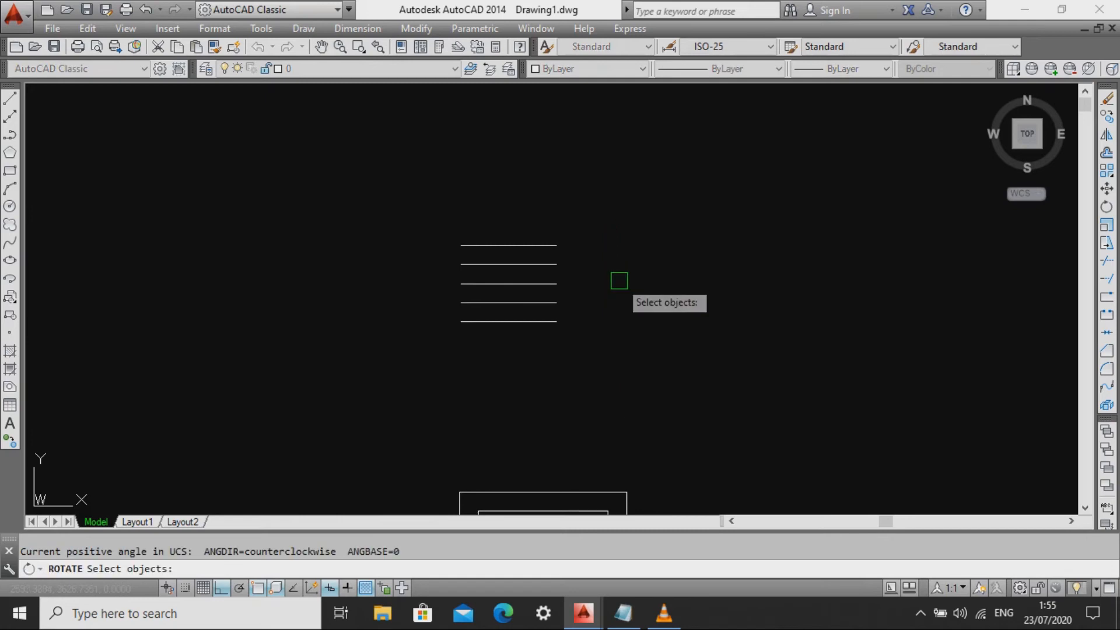
{"action": "key", "text": "Escape"}
Rotate the five parallel lines by 90° about the left endpoint of the top line, using Ortho.
{"action": "type", "text": "ro"}
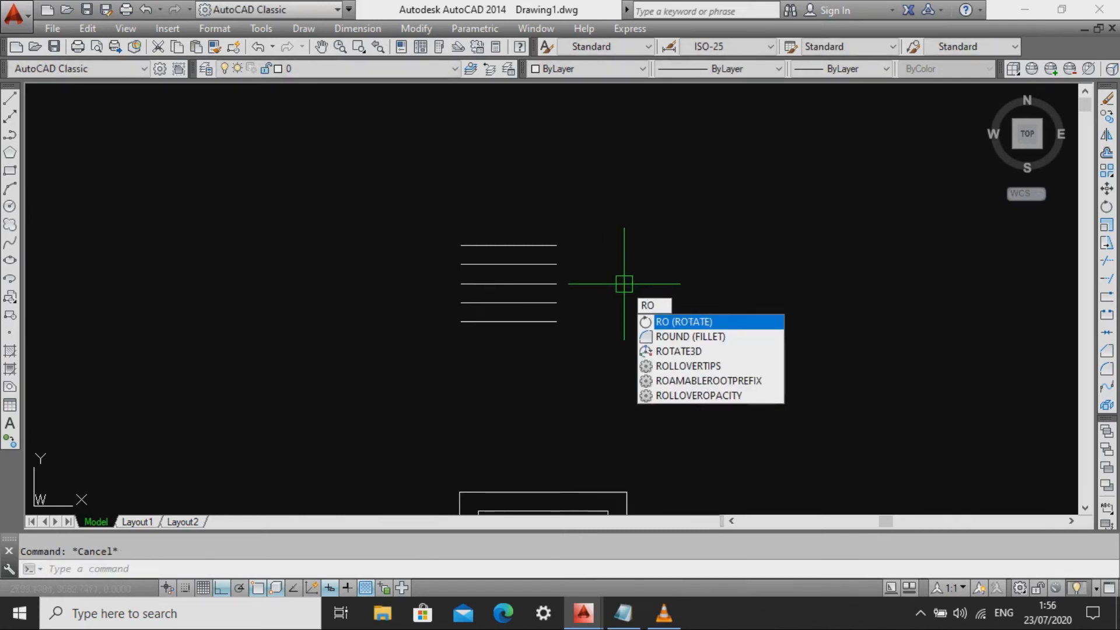
{"action": "key", "text": "space"}
{"action": "left_click", "coordinate": [412, 185]}
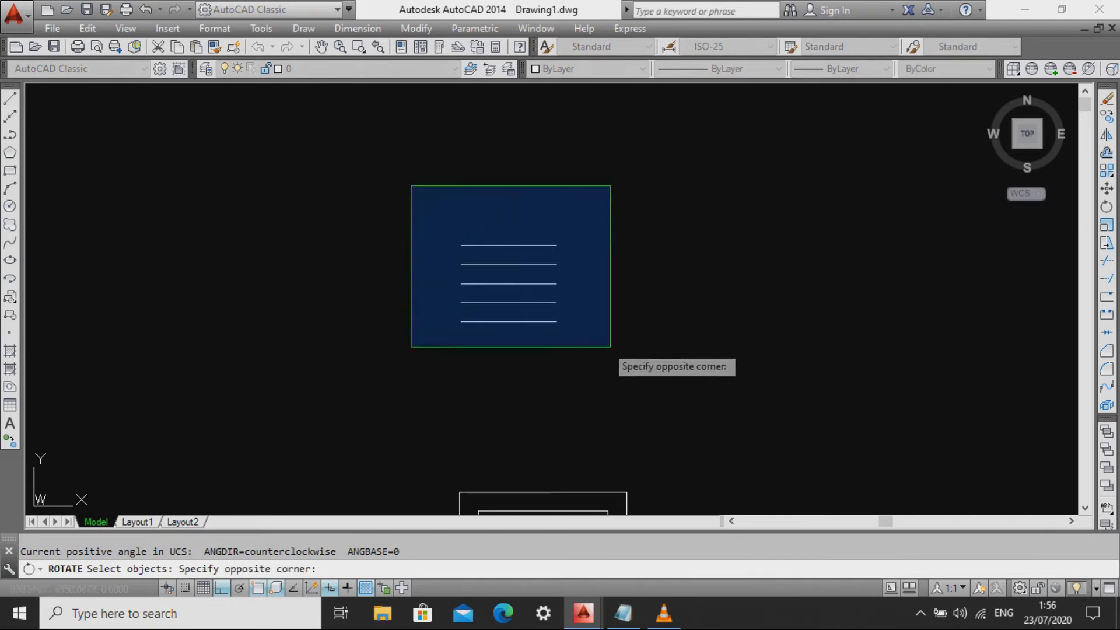
{"action": "left_click", "coordinate": [610, 347]}
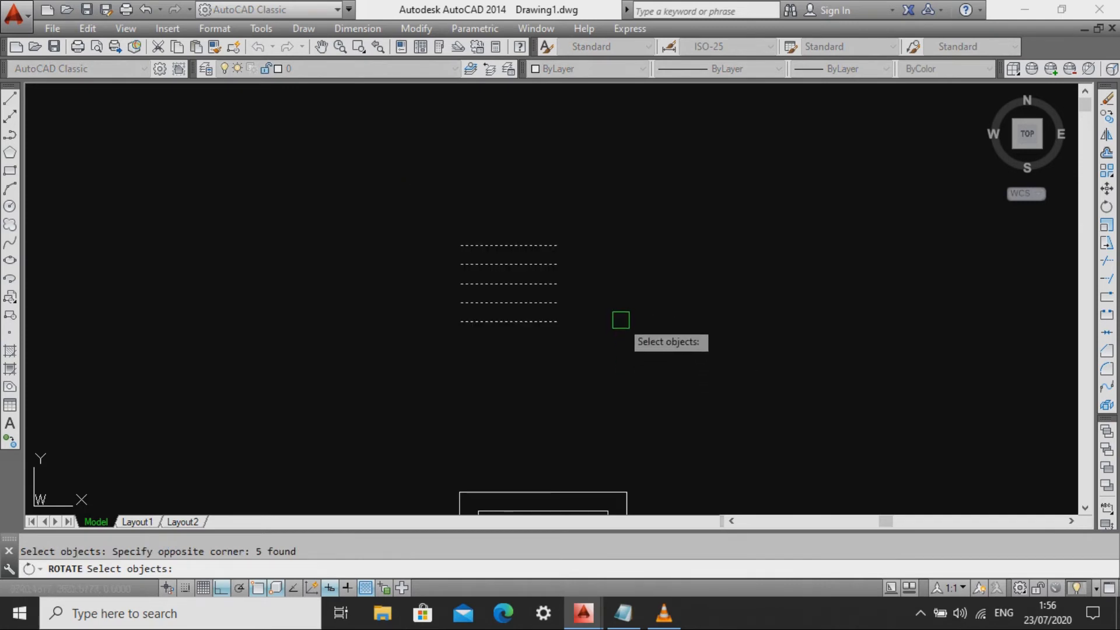
{"action": "key", "text": "Return"}
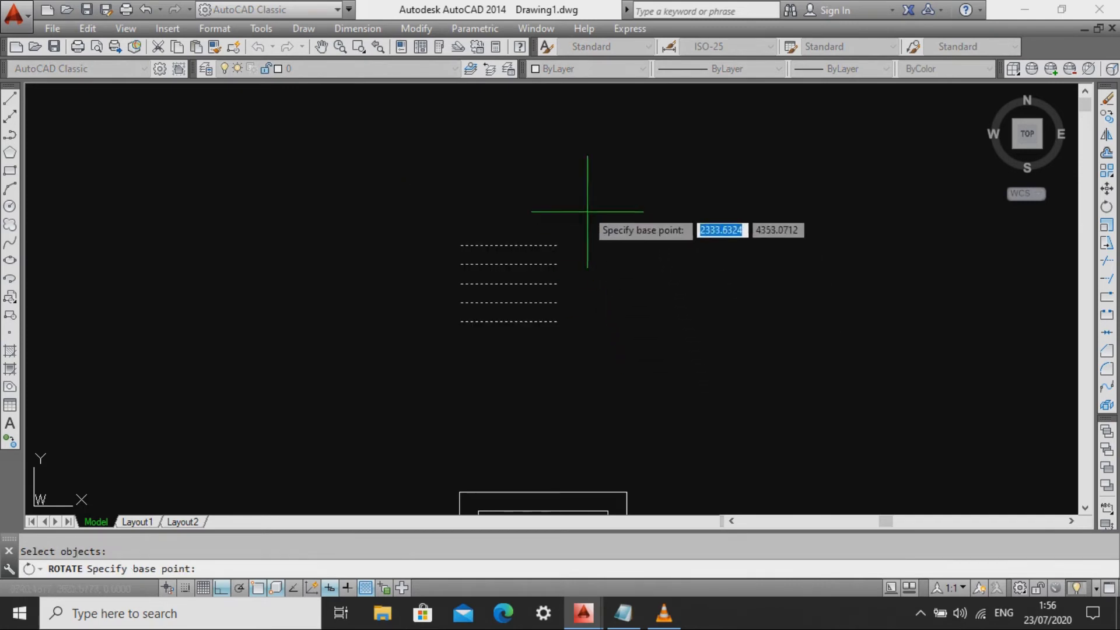
{"action": "left_click", "coordinate": [460, 245]}
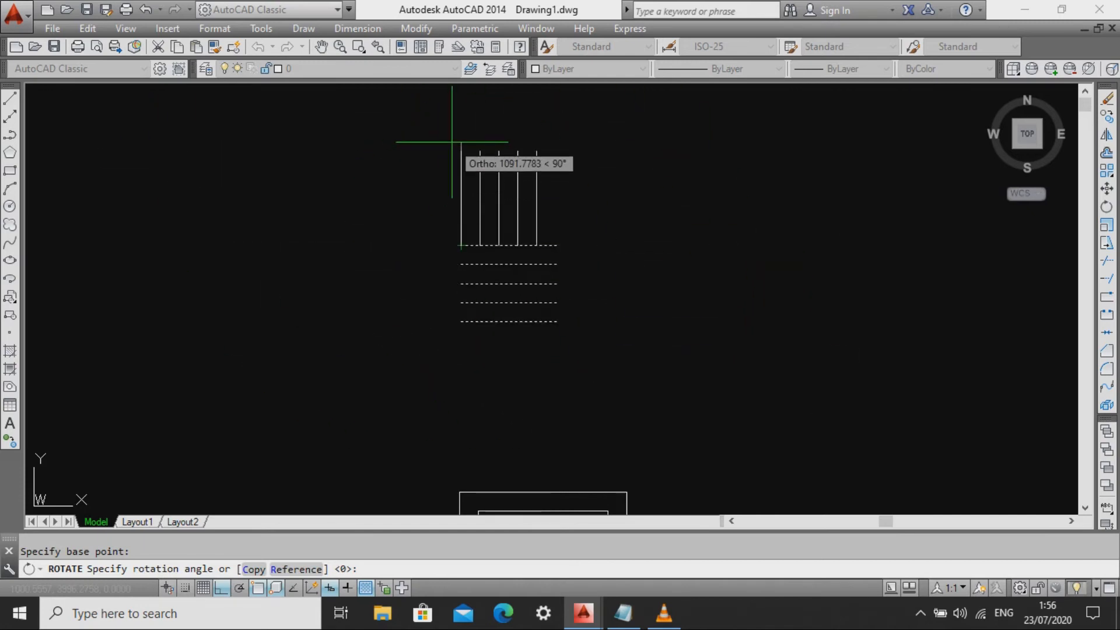
{"action": "middle_click_drag", "start_coordinate": [452, 142], "coordinate": [444, 194]}
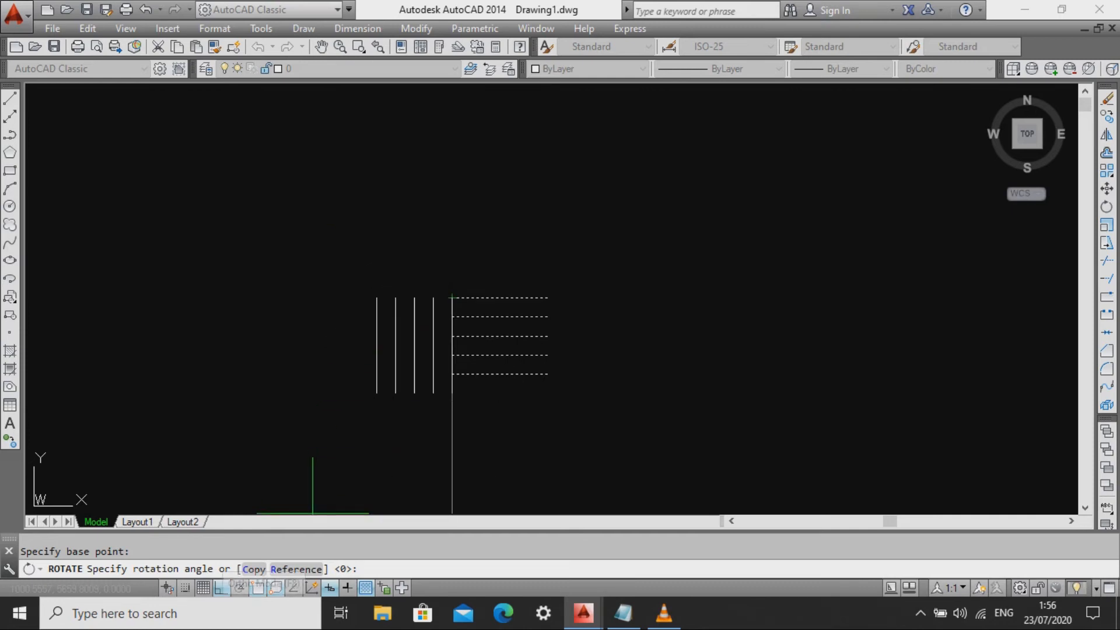
{"action": "left_click", "coordinate": [220, 587]}
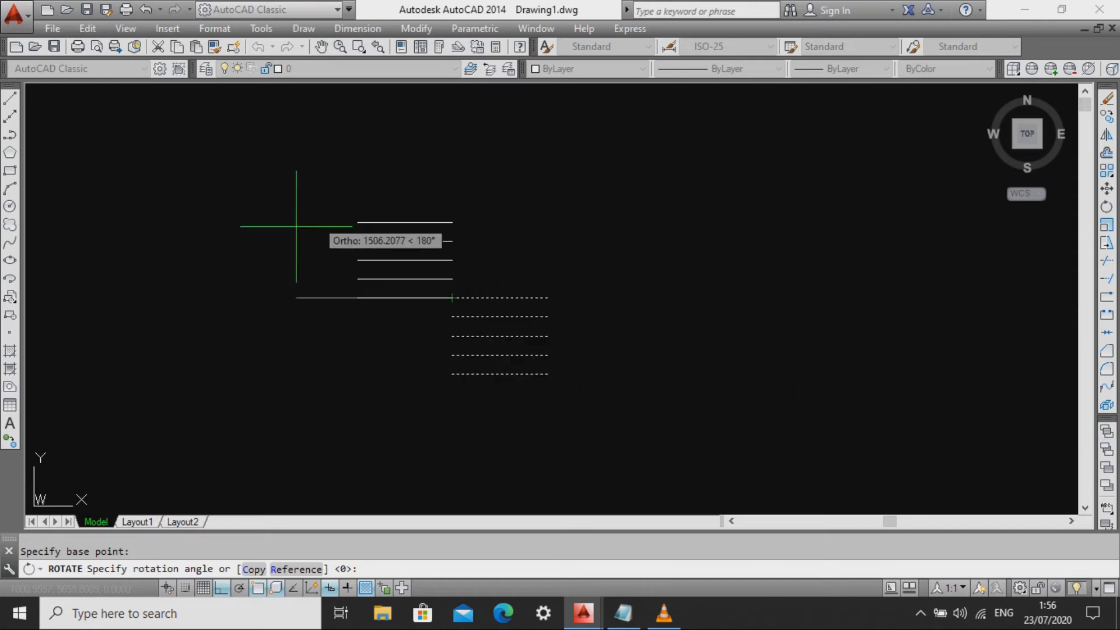
{"action": "key", "text": "Escape"}
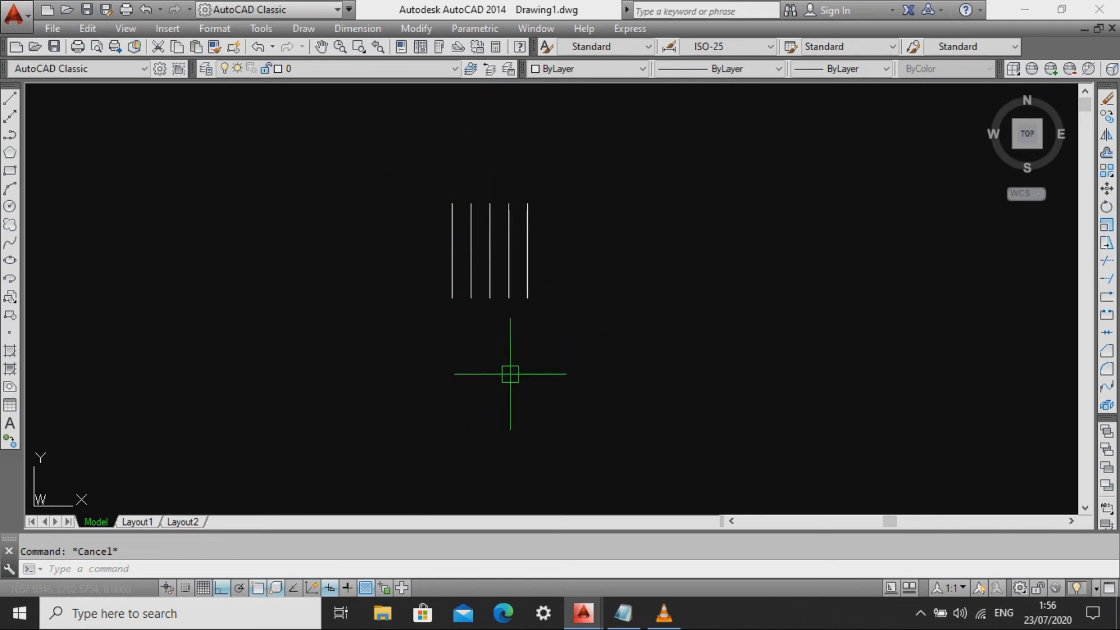
{"action": "middle_click_drag", "start_coordinate": [570, 263], "coordinate": [588, 298]}
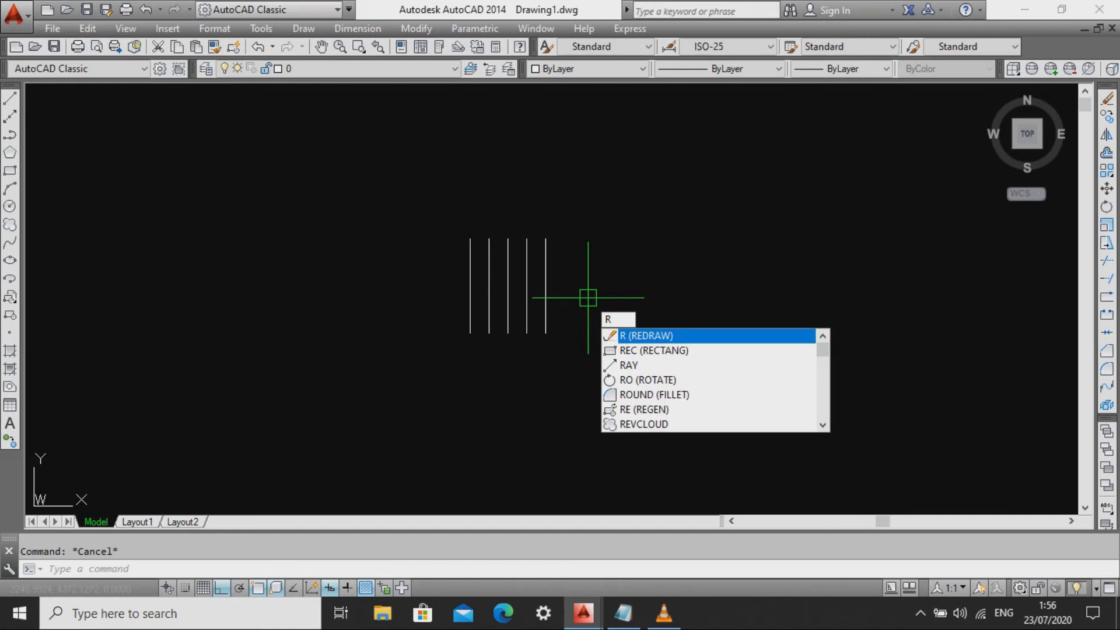
{"action": "key", "text": "Escape"}
{"action": "middle_click_drag", "start_coordinate": [584, 284], "coordinate": [585, 313]}
{"action": "type", "text": "RO"}
{"action": "key", "text": "Return"}
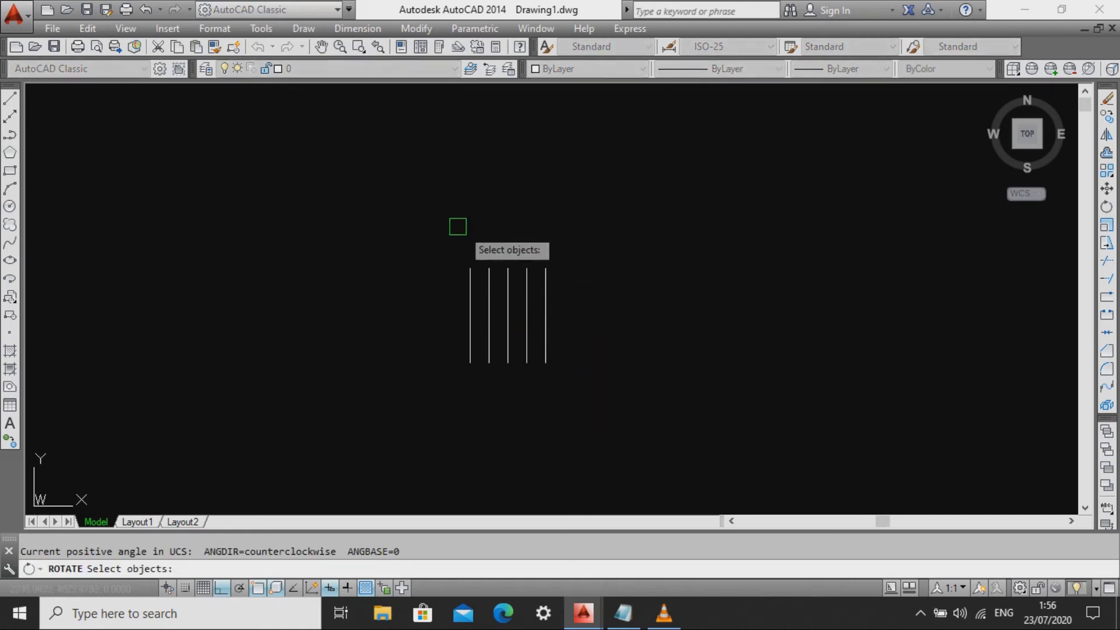
{"action": "left_click", "coordinate": [416, 196]}
{"action": "left_click", "coordinate": [591, 388]}
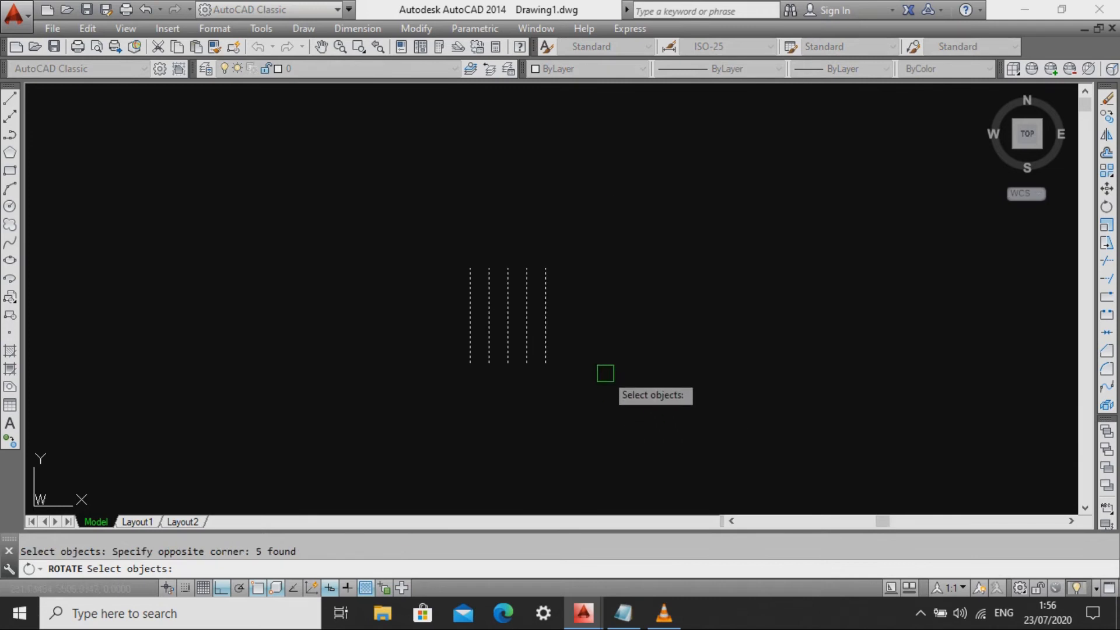
{"action": "key", "text": "Escape"}
Rotate the five vertical lines by 45° about the lower endpoint of the rightmost line.
{"action": "type", "text": "R"}
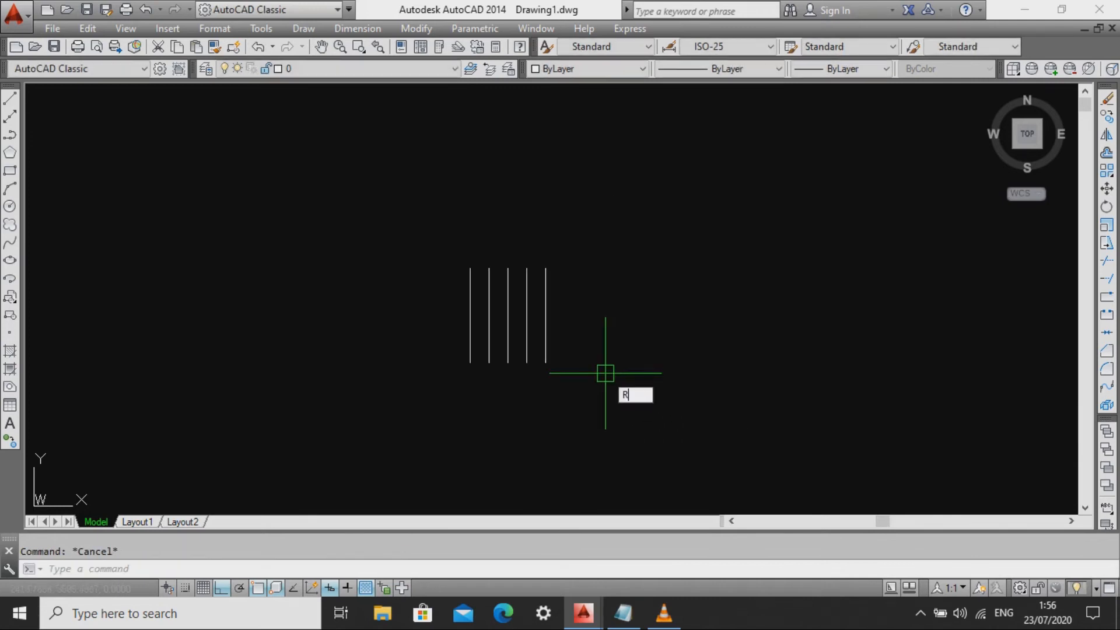
{"action": "type", "text": "O"}
{"action": "key", "text": "Return"}
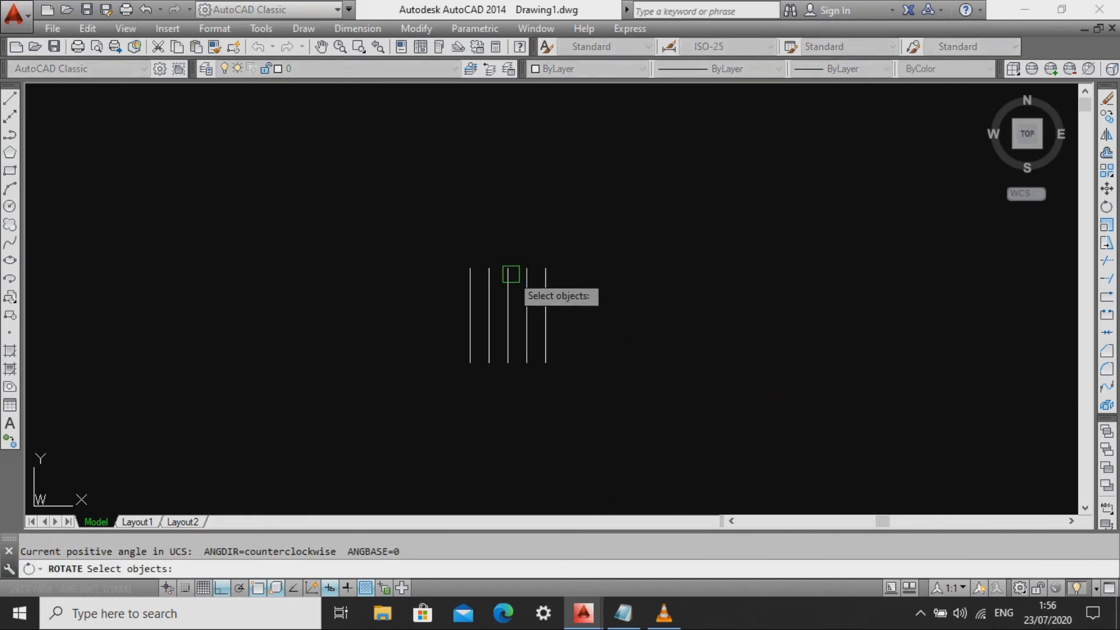
{"action": "left_click", "coordinate": [410, 206]}
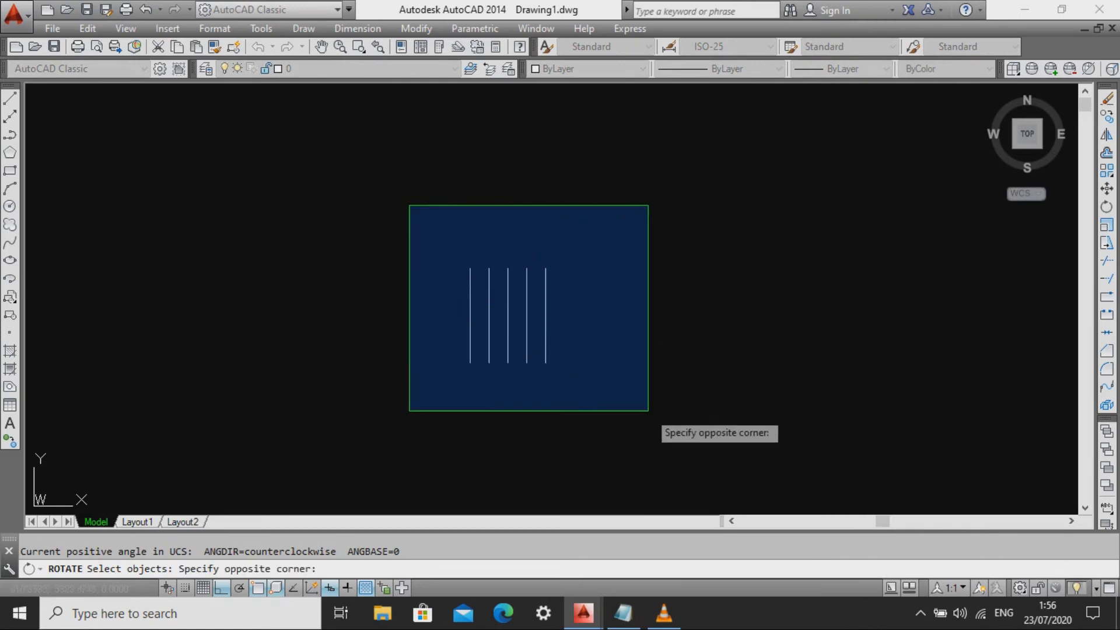
{"action": "left_click", "coordinate": [647, 410]}
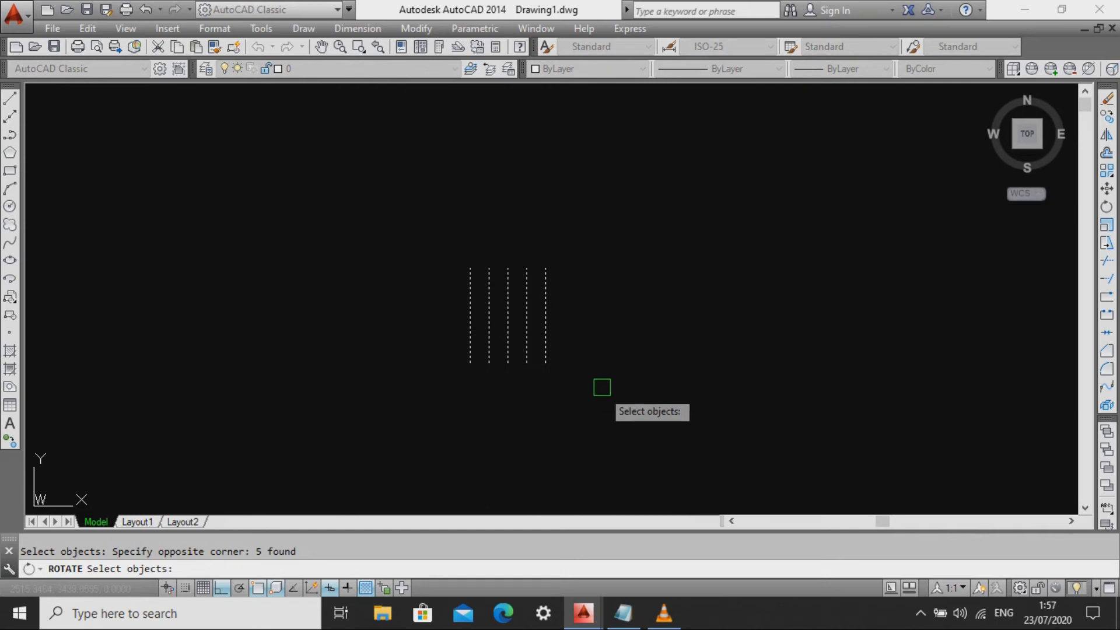
{"action": "key", "text": "Return"}
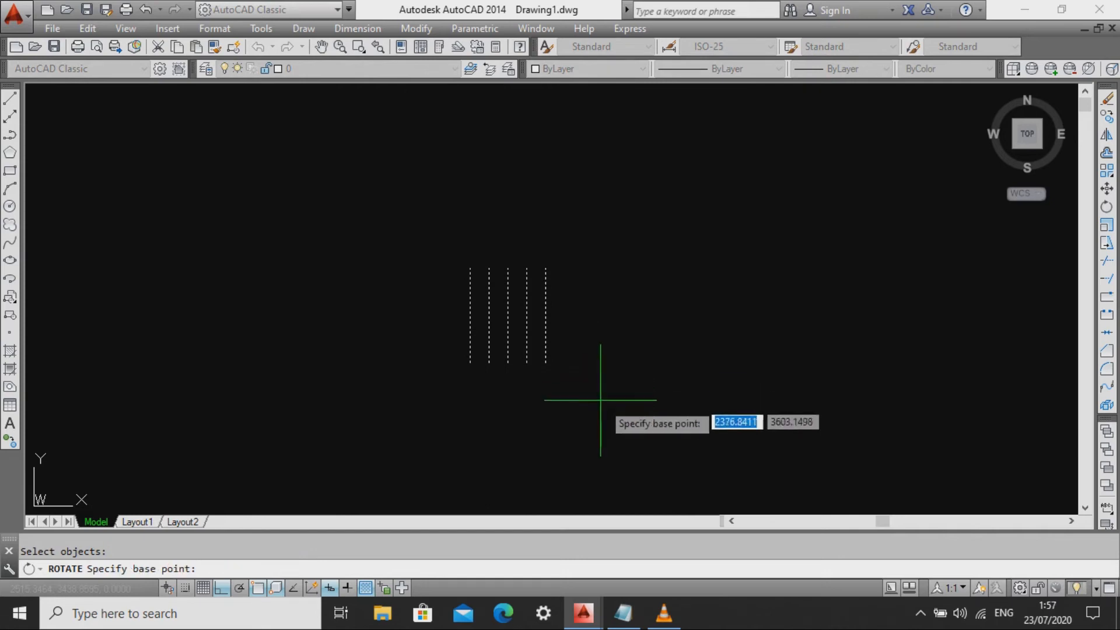
{"action": "left_click", "coordinate": [545, 362]}
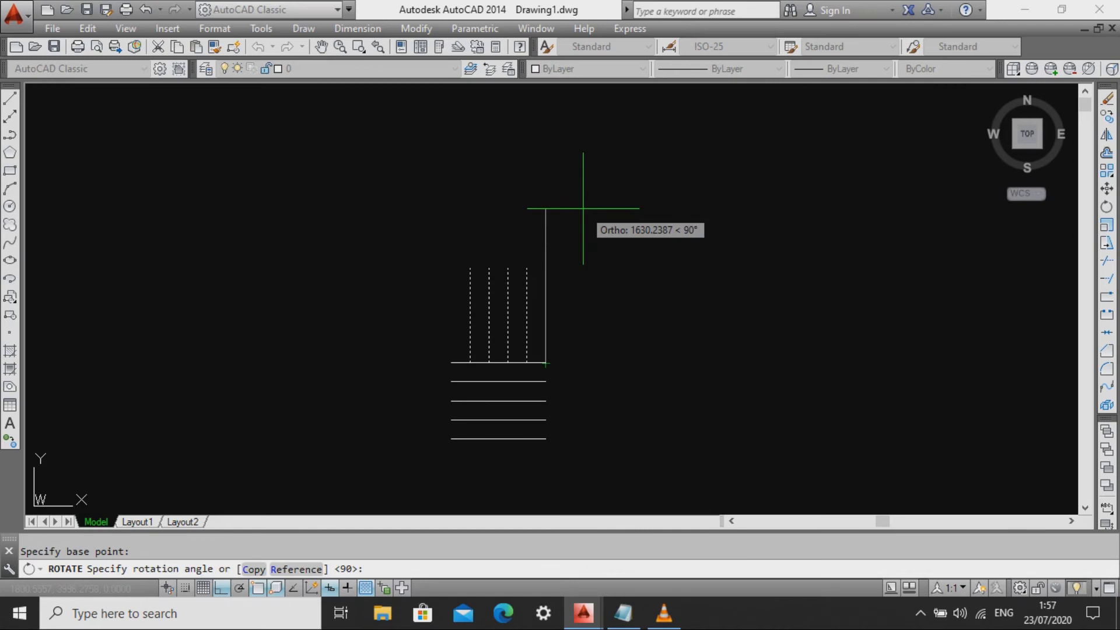
{"action": "type", "text": "45"}
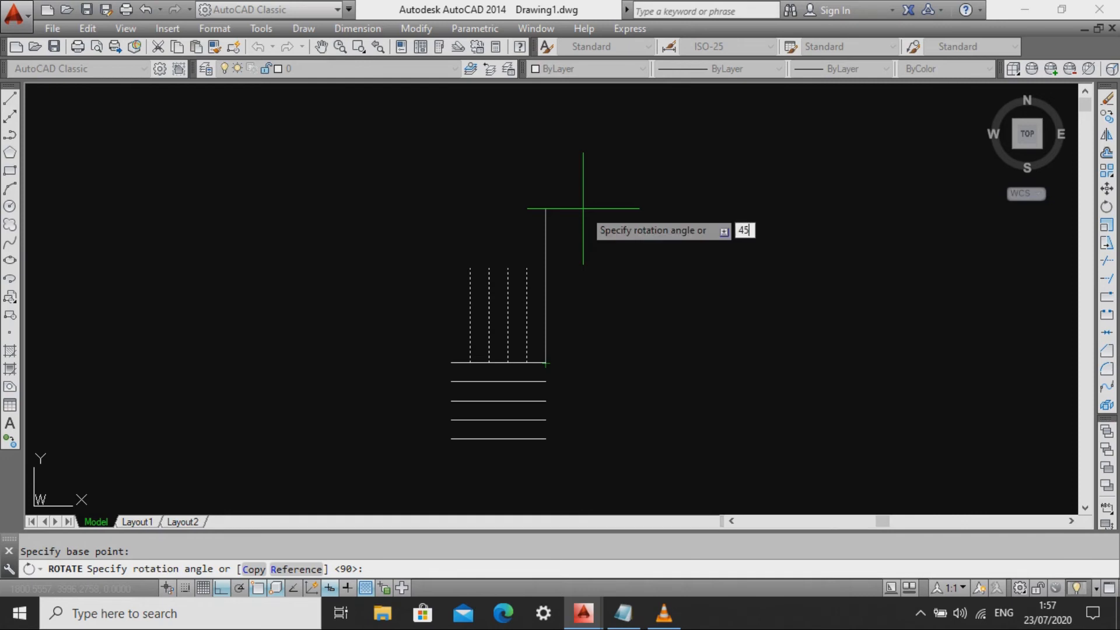
{"action": "key", "text": "Return"}
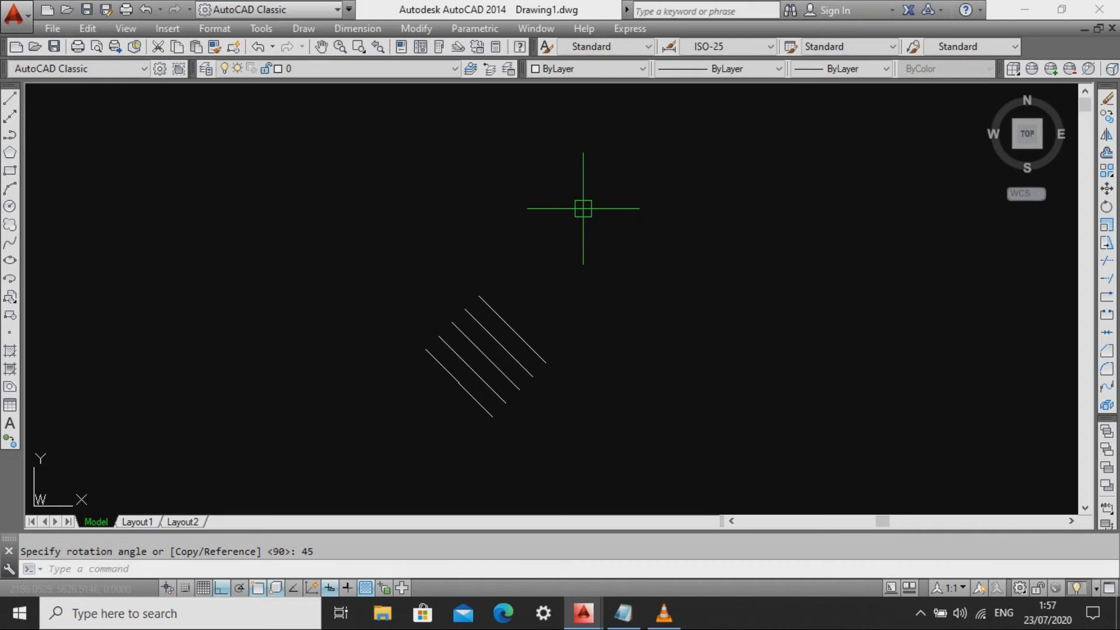
{"action": "key", "text": "Escape"}
Try rotating the upper pair of nested rectangles by 45° about a free point to their upper right, and undo the rotation.
{"action": "middle_click_drag", "start_coordinate": [596, 344], "coordinate": [572, 248]}
{"action": "scroll", "coordinate": [577, 245], "scroll_direction": "down", "scroll_amount": 2}
{"action": "middle_click_drag", "start_coordinate": [582, 305], "coordinate": [559, 211]}
{"action": "middle_click_drag", "start_coordinate": [602, 338], "coordinate": [586, 350]}
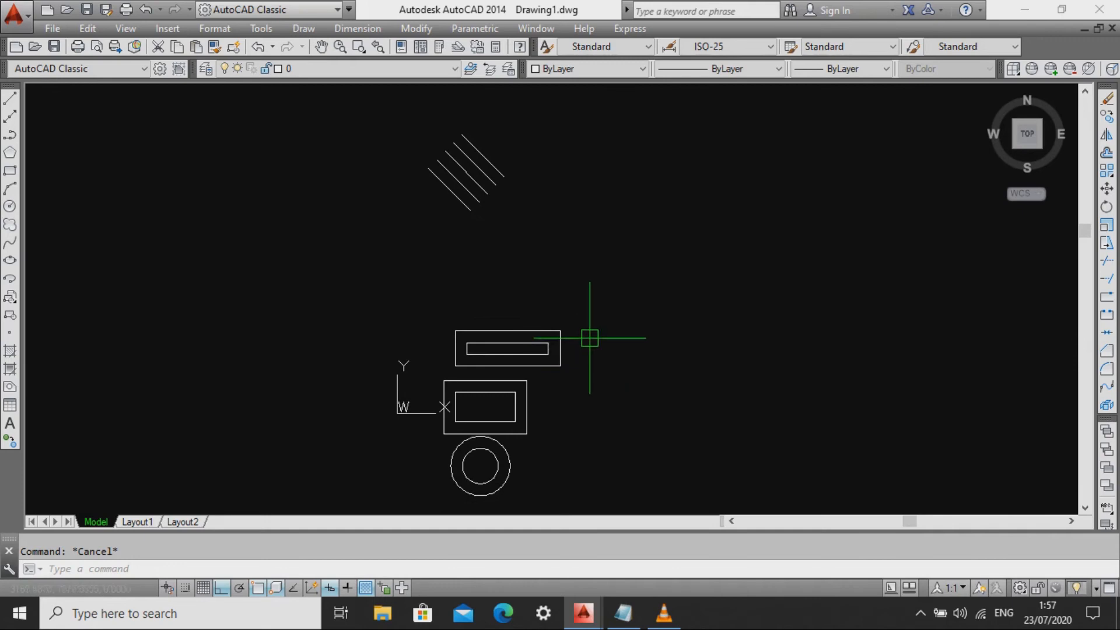
{"action": "key", "text": "Return"}
{"action": "left_click", "coordinate": [599, 383]}
{"action": "left_click", "coordinate": [538, 313]}
{"action": "key", "text": "Return"}
{"action": "left_click", "coordinate": [634, 284]}
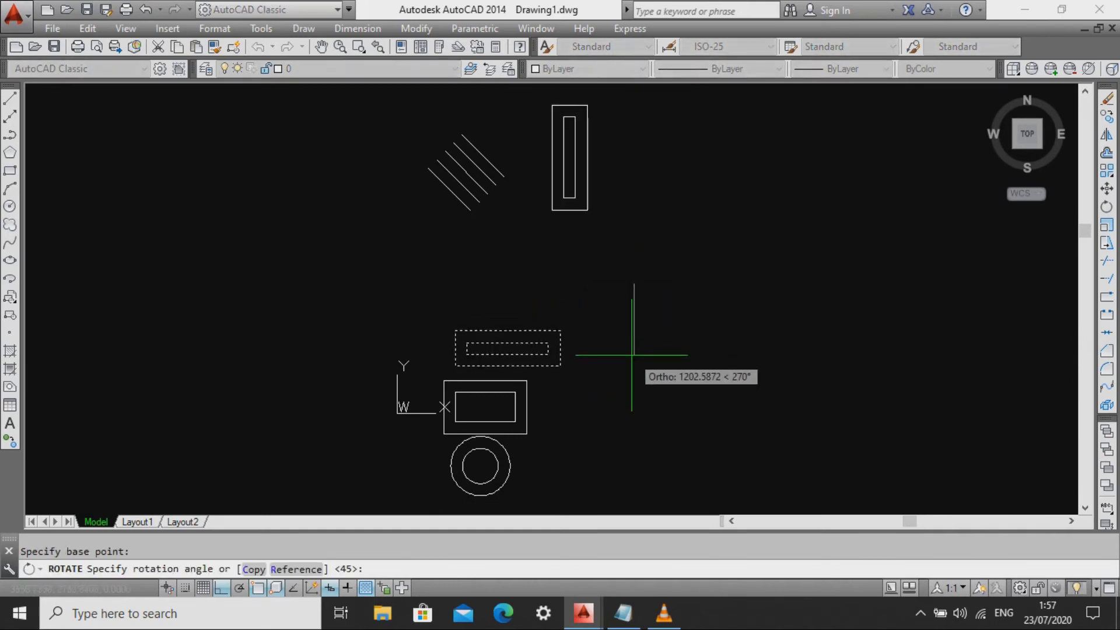
{"action": "type", "text": "45"}
{"action": "key", "text": "Return"}
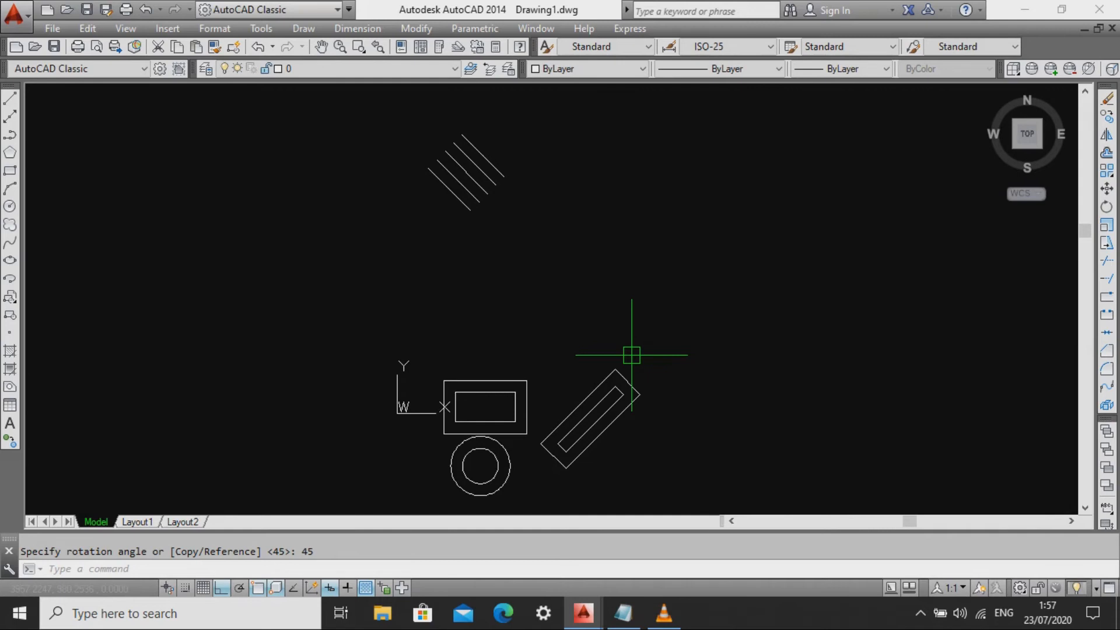
{"action": "key", "text": "ctrl+z"}
{"action": "key", "text": "Escape"}
Switch to the sam.txt notes in Notepad, highlight the MIRROR entry, and return to the AutoCAD drawing.
{"action": "left_click", "coordinate": [623, 612]}
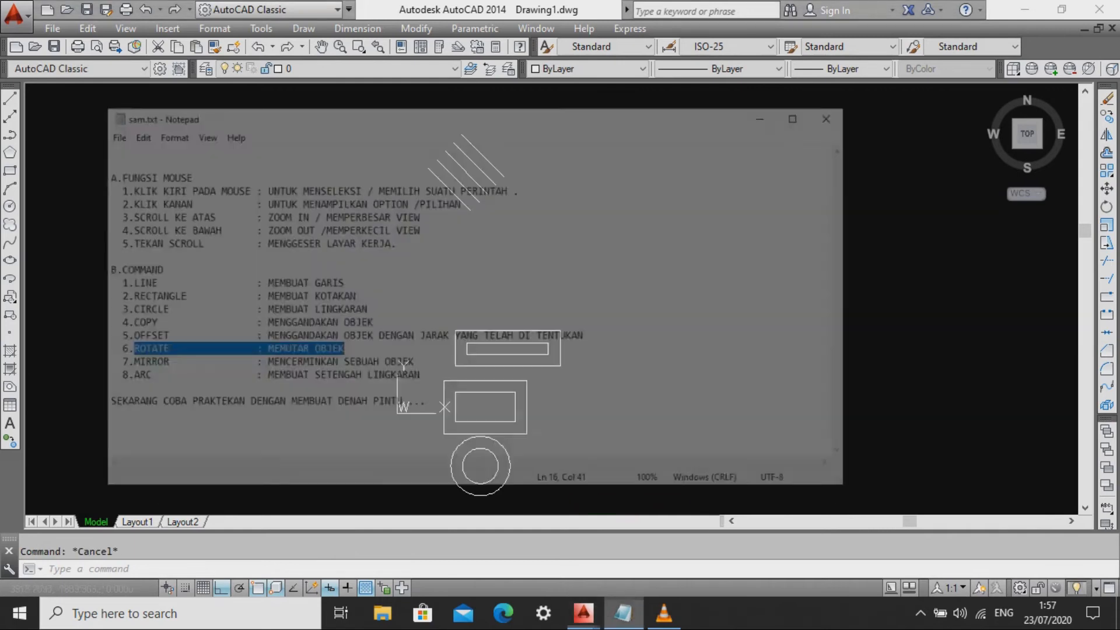
{"action": "left_click_drag", "start_coordinate": [57, 316], "coordinate": [374, 315]}
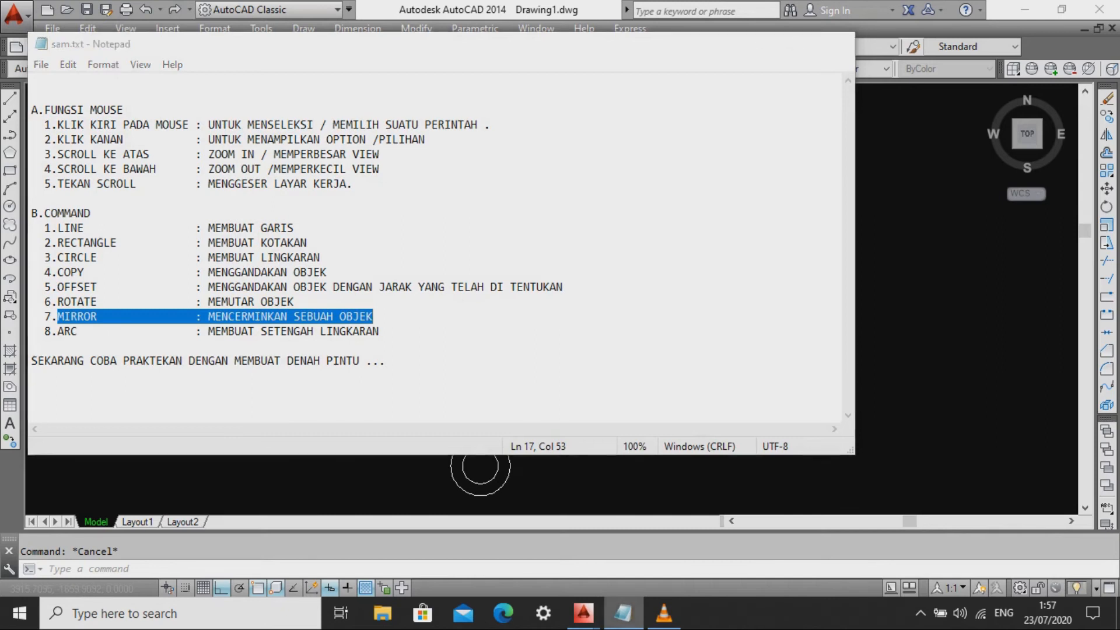
{"action": "left_click", "coordinate": [623, 613]}
Move the upper pair of nested rectangles straight up to widen the gap above the lower nested rectangles.
{"action": "middle_click_drag", "start_coordinate": [599, 313], "coordinate": [603, 342]}
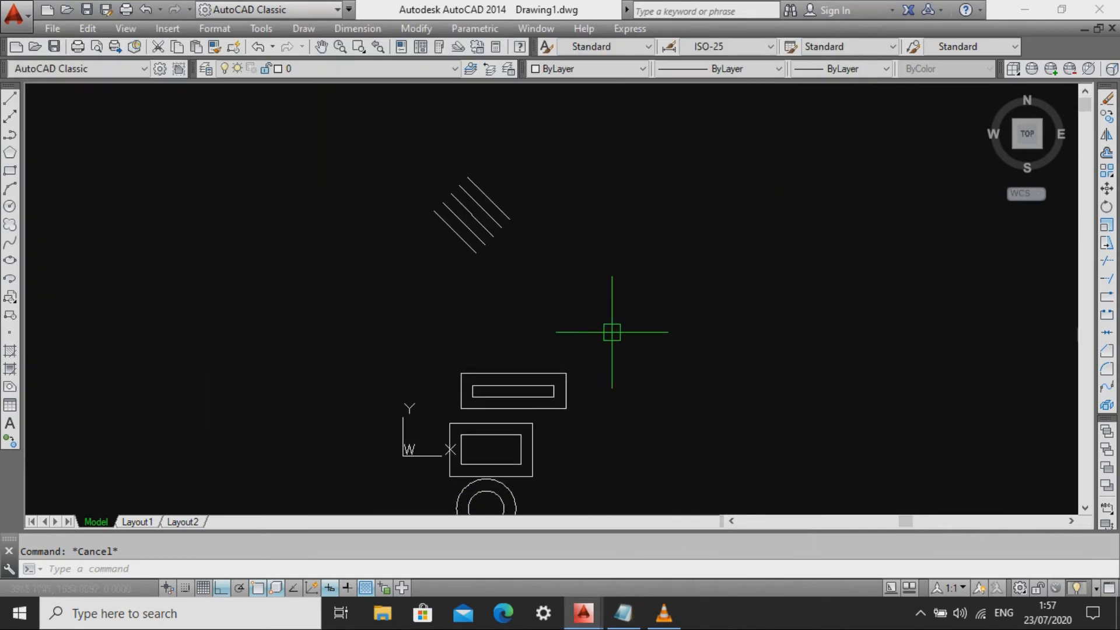
{"action": "middle_click_drag", "start_coordinate": [593, 388], "coordinate": [575, 340]}
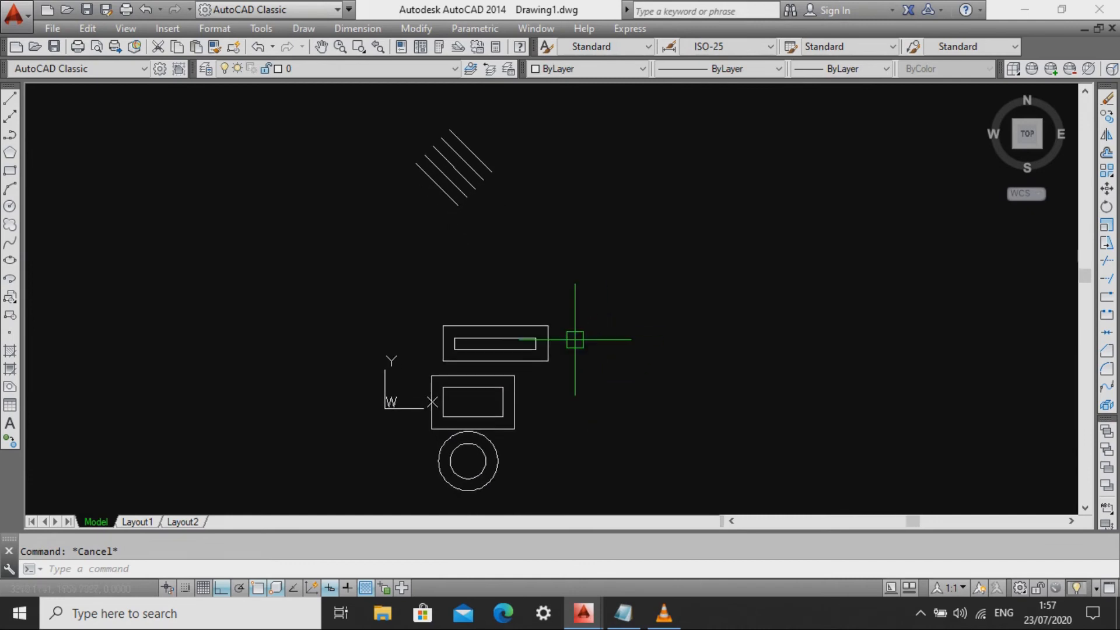
{"action": "type", "text": "m"}
{"action": "key", "text": "Return"}
{"action": "left_click", "coordinate": [582, 377]}
{"action": "left_click", "coordinate": [529, 307]}
{"action": "key", "text": "Return"}
{"action": "left_click", "coordinate": [595, 316]}
{"action": "left_click", "coordinate": [590, 268]}
{"action": "key", "text": "Escape"}
Mirror the five diagonal lines about a vertical axis to their right, keeping the source objects.
{"action": "mouse_move", "coordinate": [539, 217]}
{"action": "middle_mouse_down"}
{"action": "mouse_move", "coordinate": [539, 251]}
{"action": "mouse_move", "coordinate": [512, 245]}
{"action": "mouse_move", "coordinate": [525, 307]}
{"action": "middle_mouse_up"}
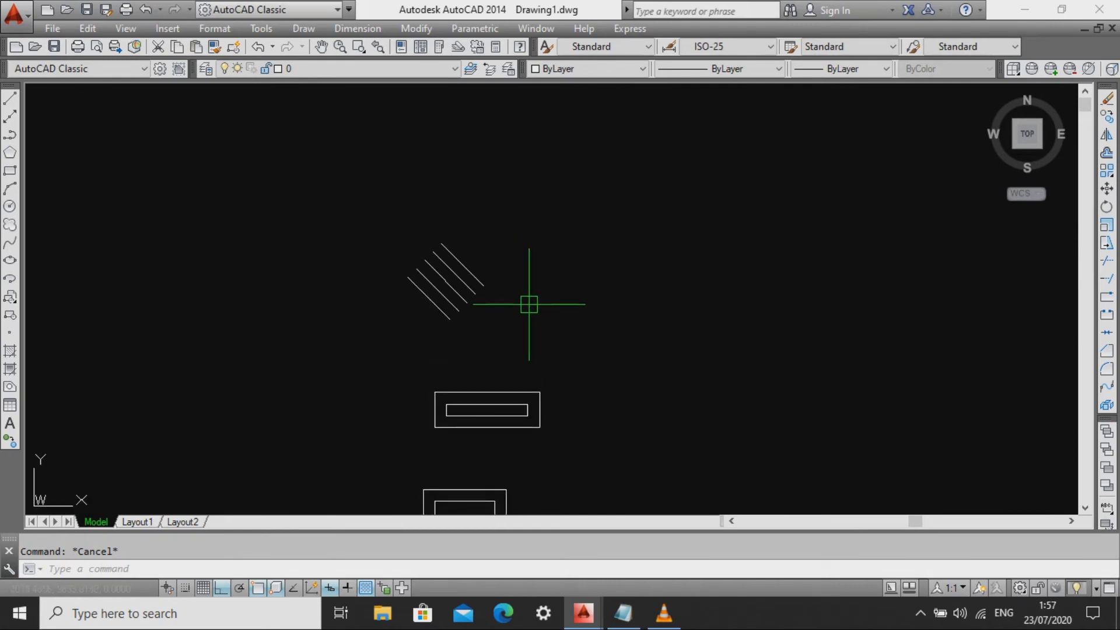
{"action": "key", "text": "Return"}
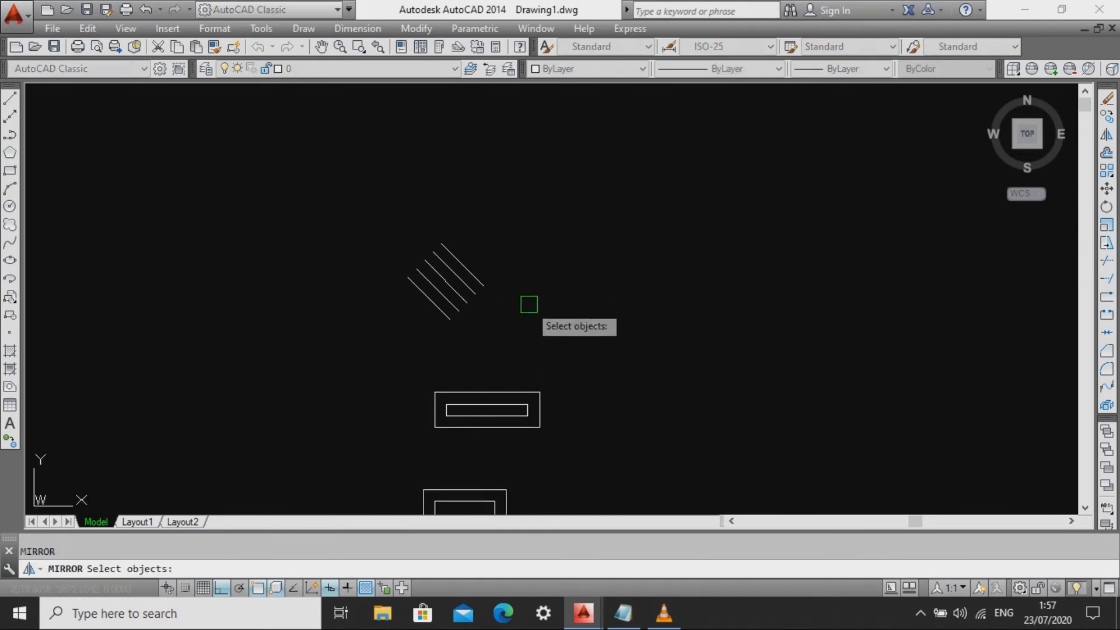
{"action": "left_click", "coordinate": [555, 344]}
{"action": "key", "text": "Escape"}
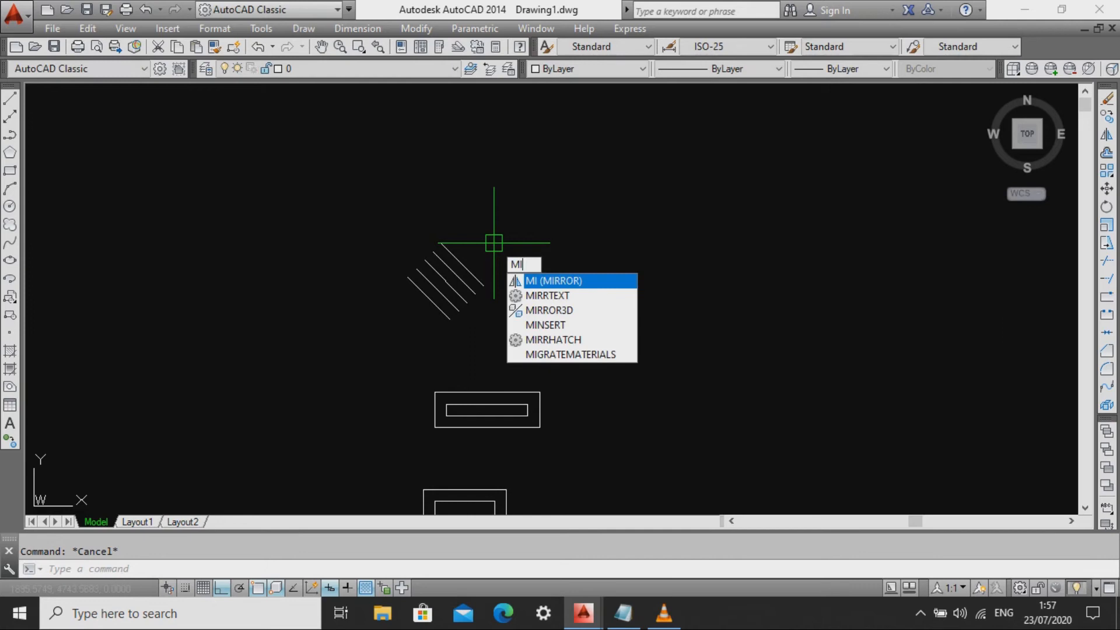
{"action": "key", "text": "Return"}
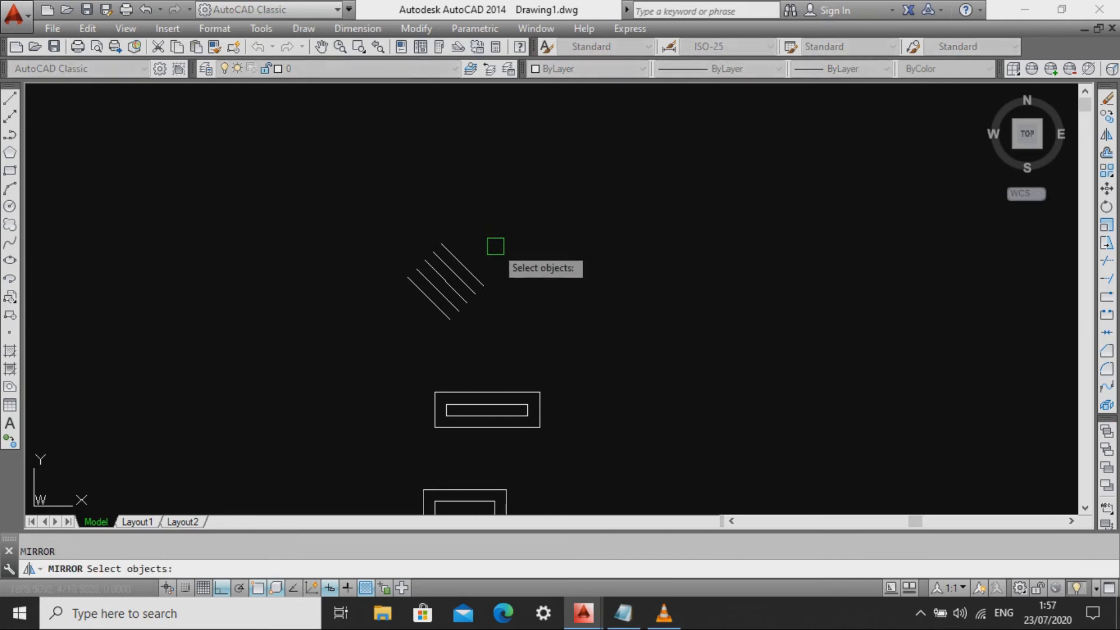
{"action": "left_click", "coordinate": [350, 160]}
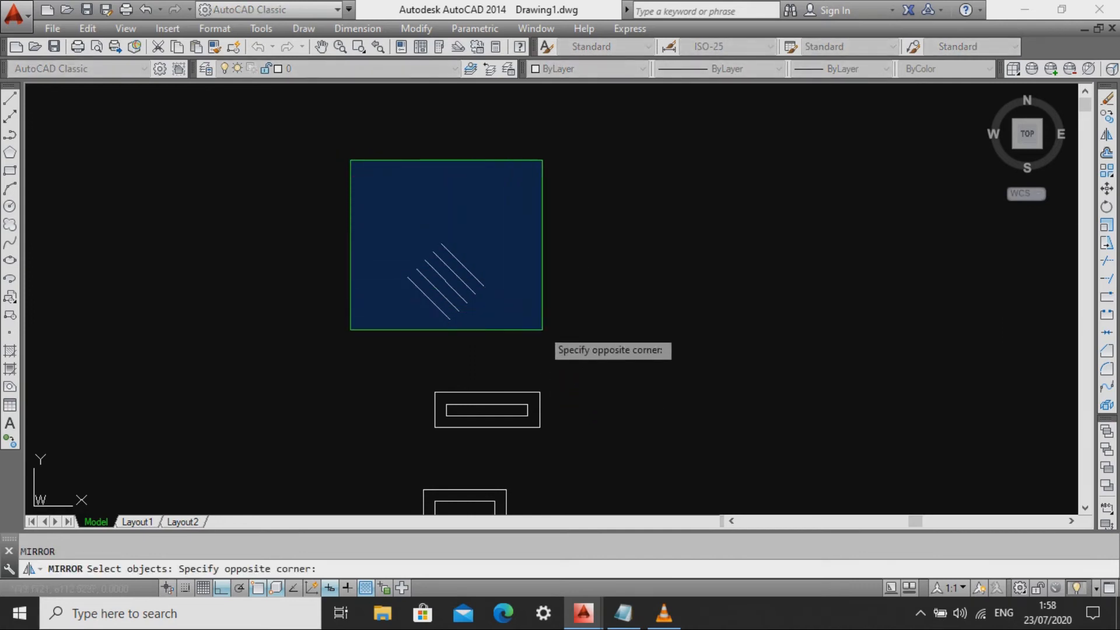
{"action": "left_click", "coordinate": [545, 335]}
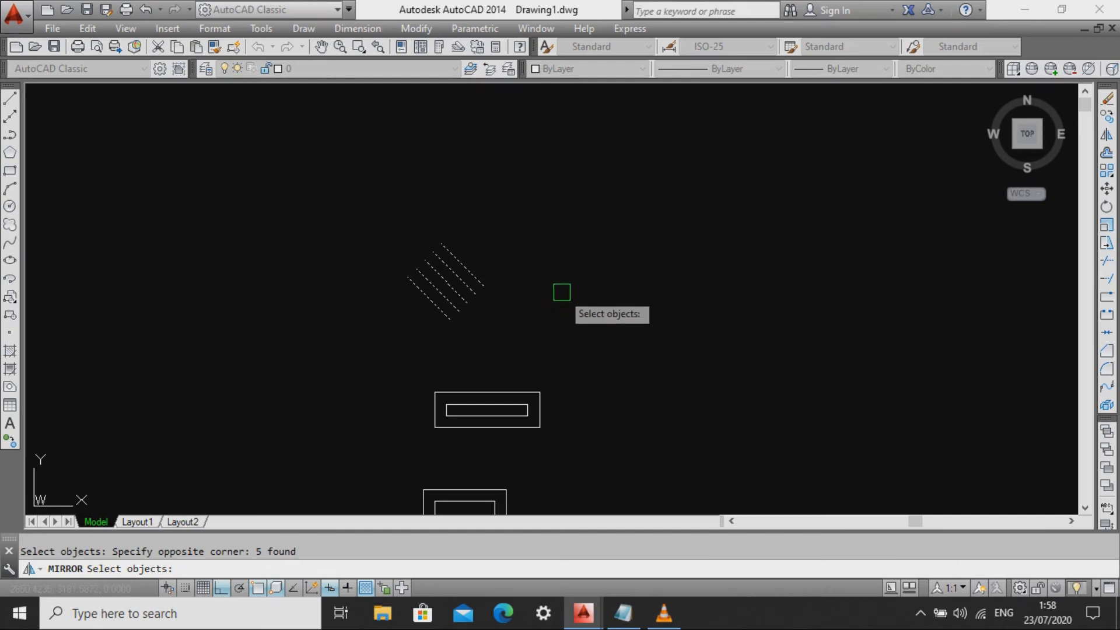
{"action": "key", "text": "Return"}
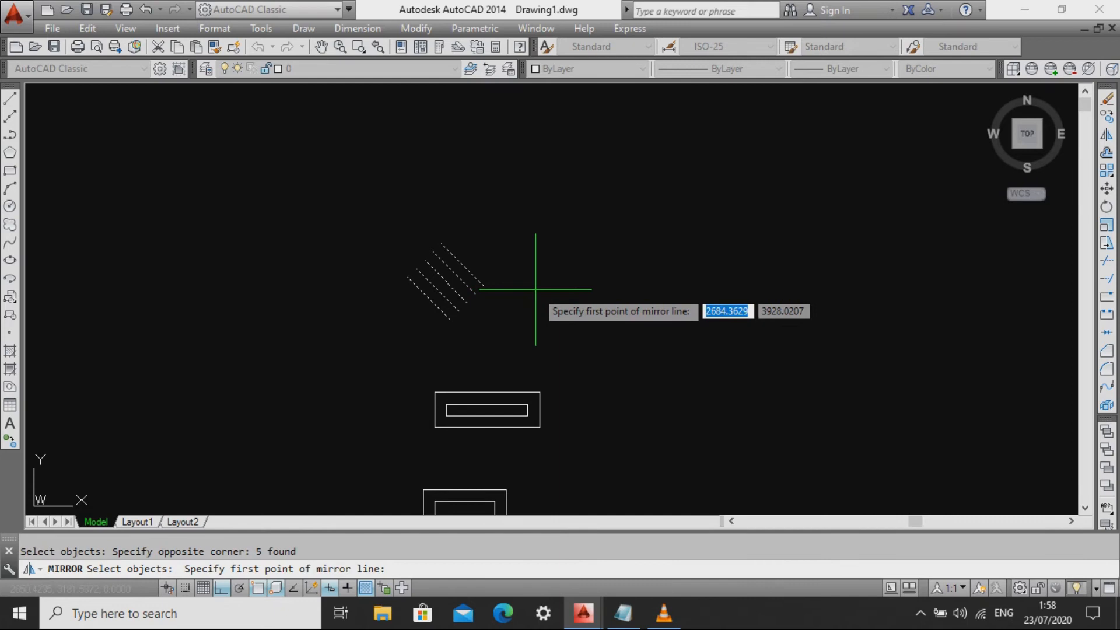
{"action": "left_click", "coordinate": [535, 288]}
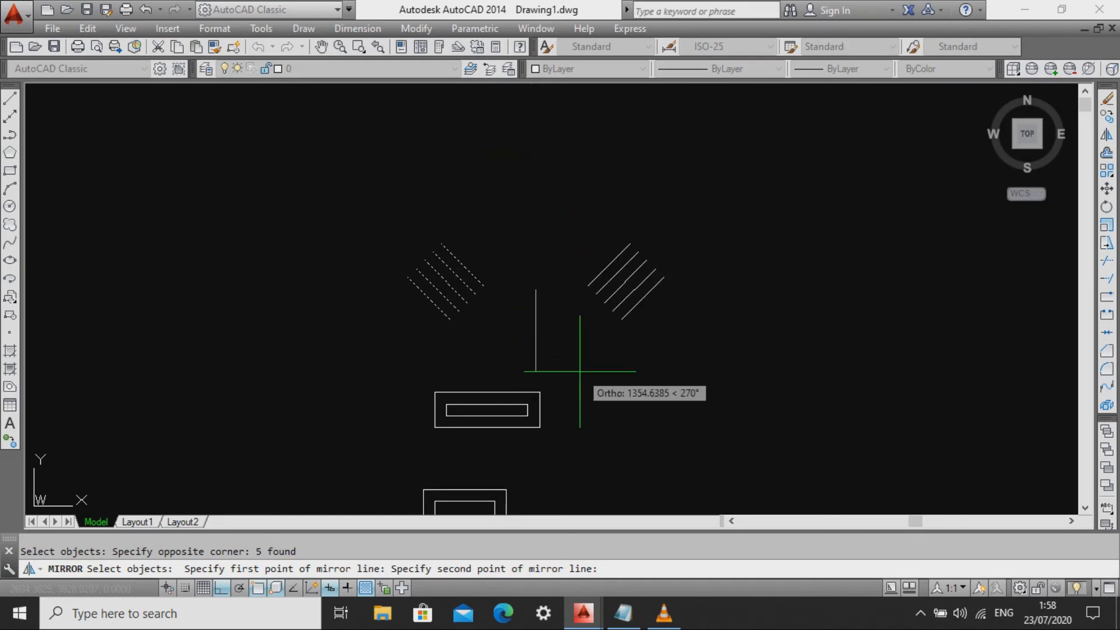
{"action": "left_click", "coordinate": [553, 149]}
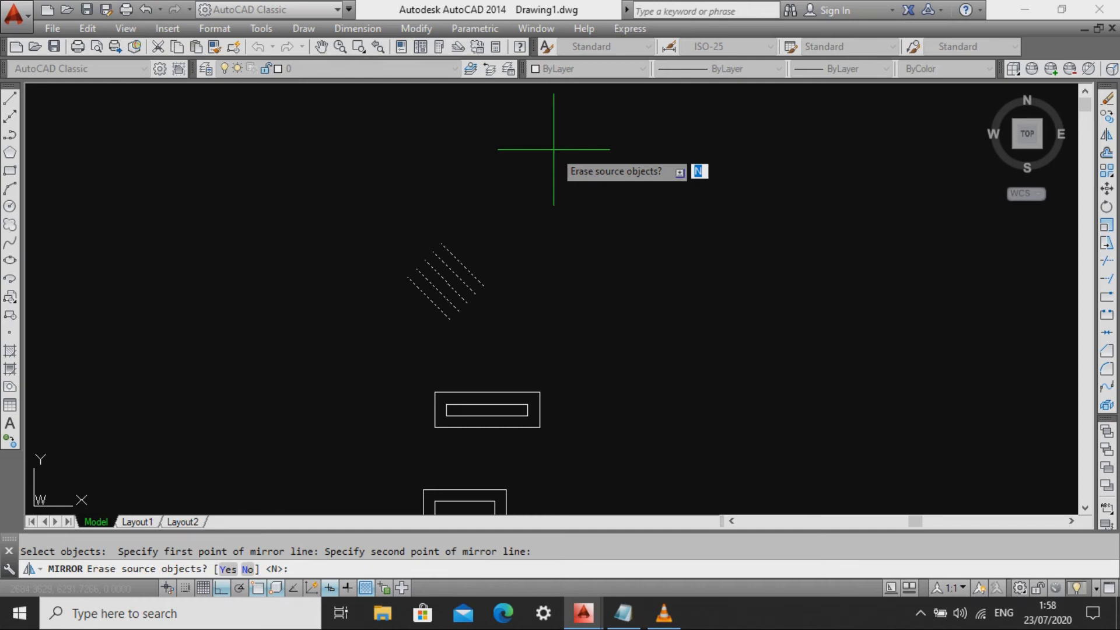
{"action": "key", "text": "Return"}
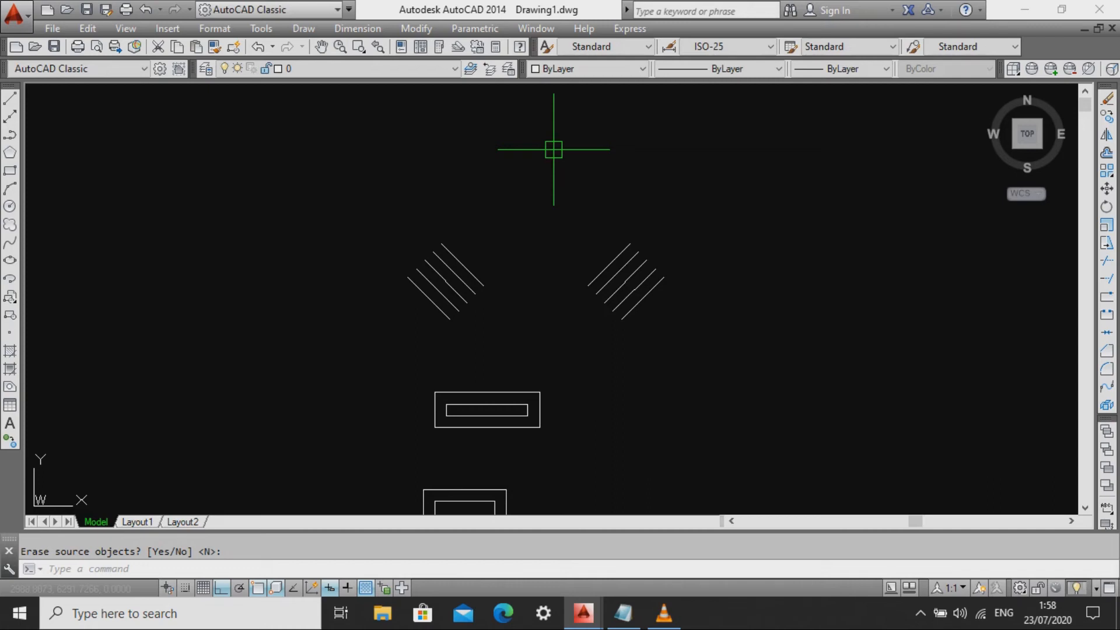
{"action": "key", "text": "Escape"}
{"action": "type", "text": "MI"}
{"action": "key", "text": "Return"}
{"action": "left_click", "coordinate": [552, 303]}
{"action": "left_click", "coordinate": [364, 192]}
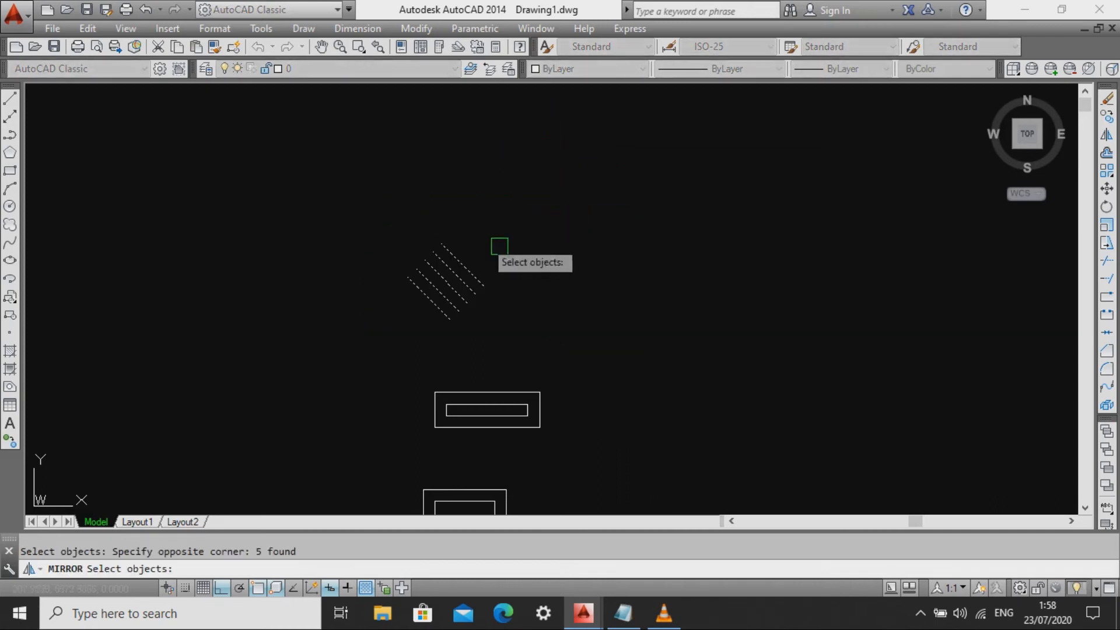
{"action": "key", "text": "Return"}
{"action": "left_click", "coordinate": [553, 298]}
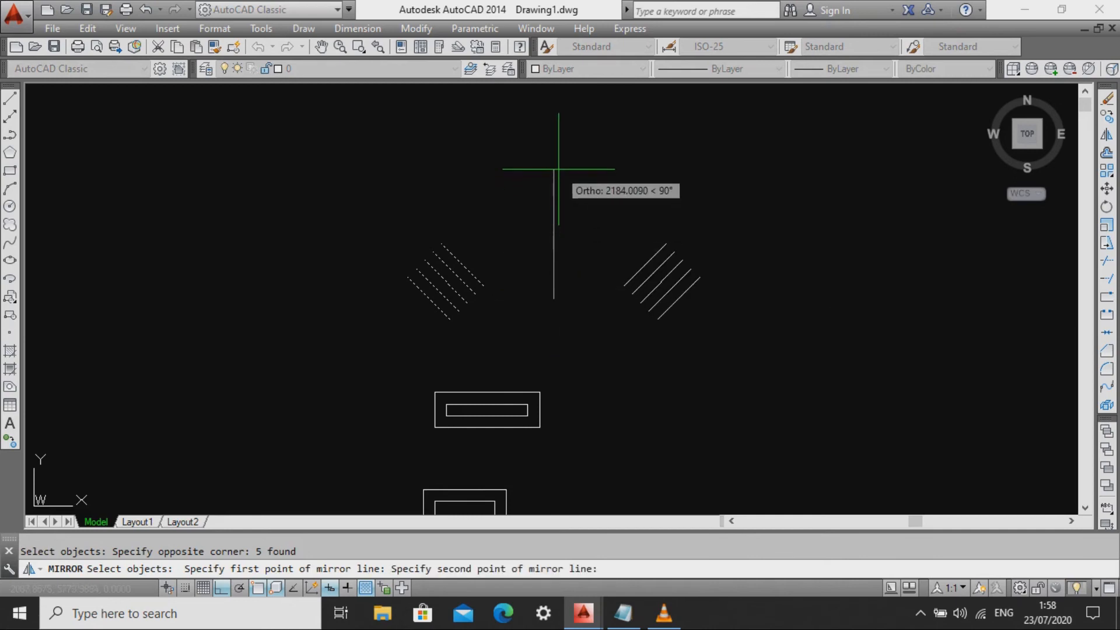
{"action": "key", "text": "Return"}
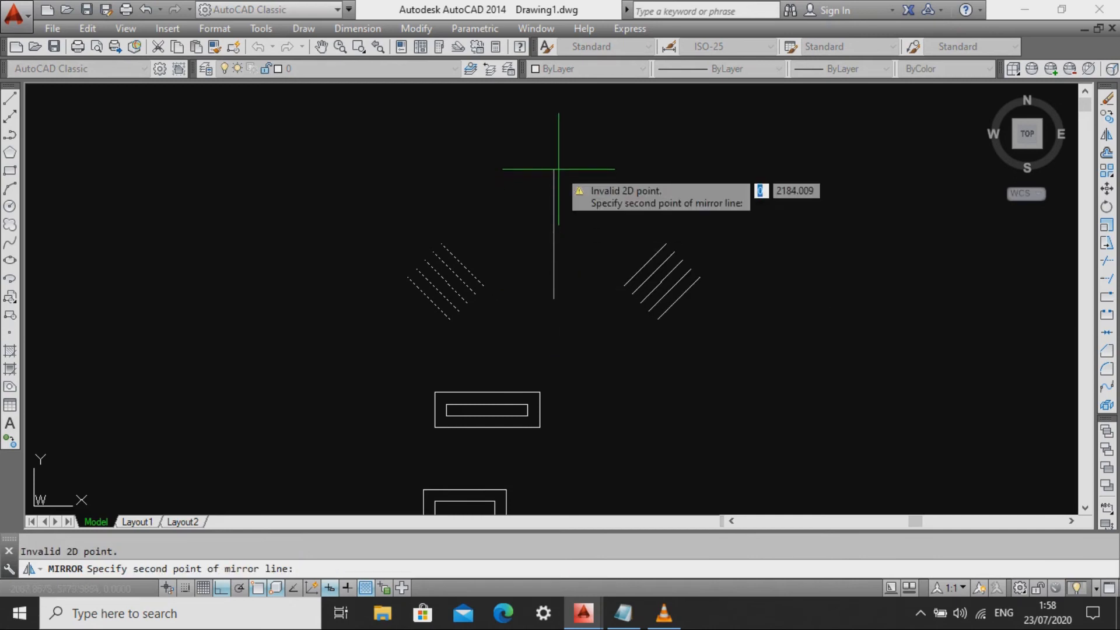
{"action": "key", "text": "Escape"}
{"action": "key", "text": "Escape"}
Mirror the five diagonal lines about a vertical axis to their right, erasing the source objects.
{"action": "type", "text": "mi"}
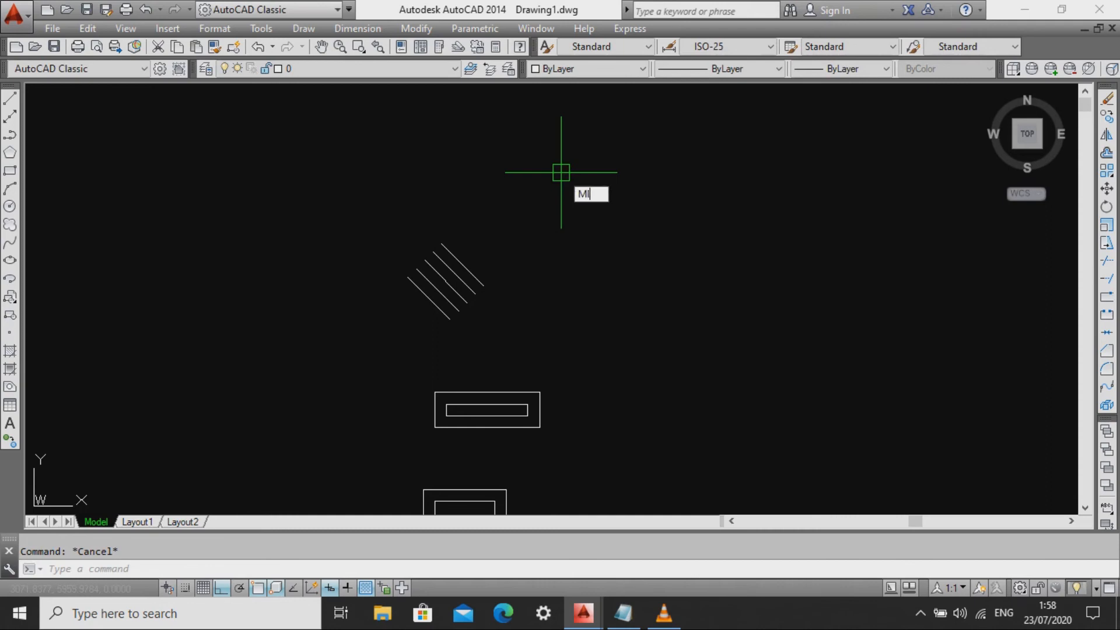
{"action": "key", "text": "Return"}
{"action": "left_click", "coordinate": [588, 326]}
{"action": "left_click", "coordinate": [382, 208]}
{"action": "key", "text": "Return"}
{"action": "left_click", "coordinate": [537, 273]}
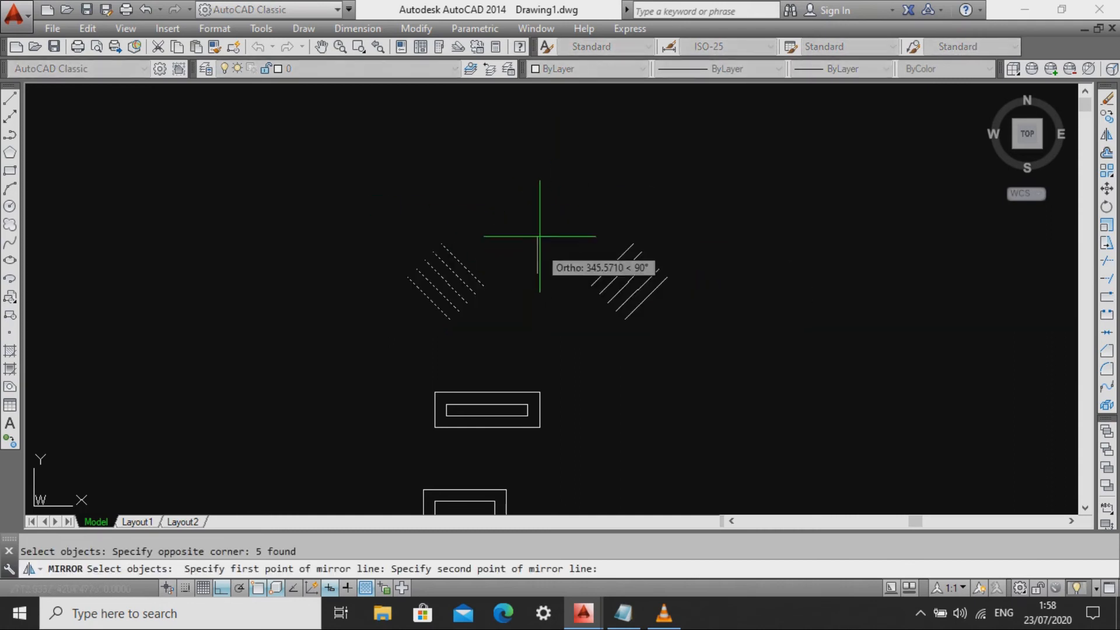
{"action": "left_click", "coordinate": [536, 140]}
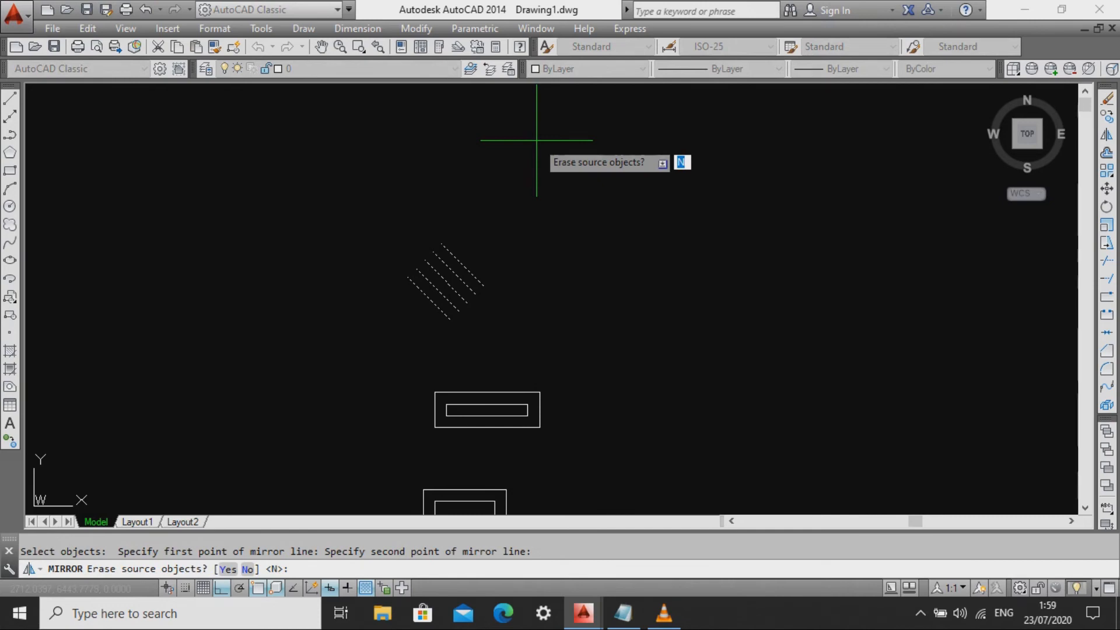
{"action": "type", "text": "Y"}
{"action": "key", "text": "Return"}
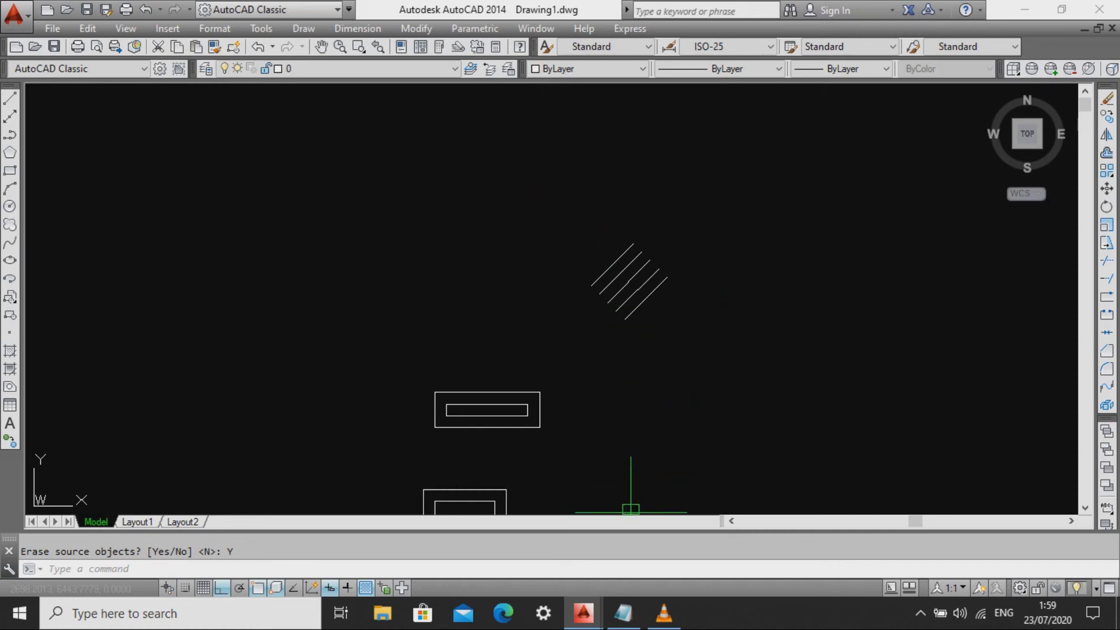
Switch to the sam.txt notes in Notepad, highlight the ARC entry, and return to the AutoCAD drawing.
{"action": "left_click", "coordinate": [623, 613]}
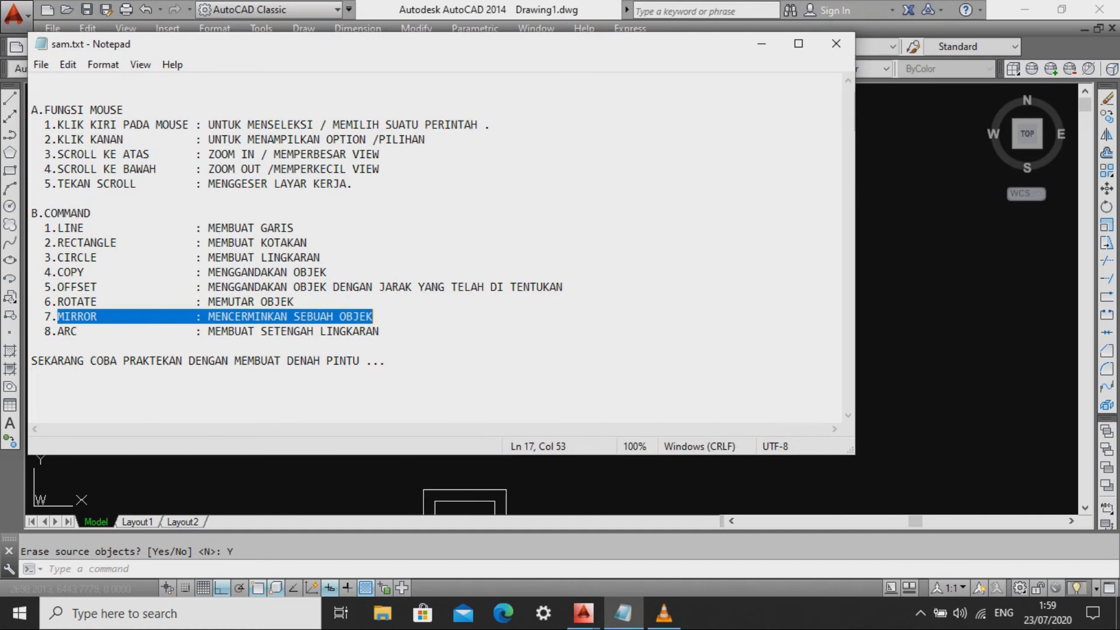
{"action": "left_click_drag", "start_coordinate": [57, 332], "coordinate": [381, 334]}
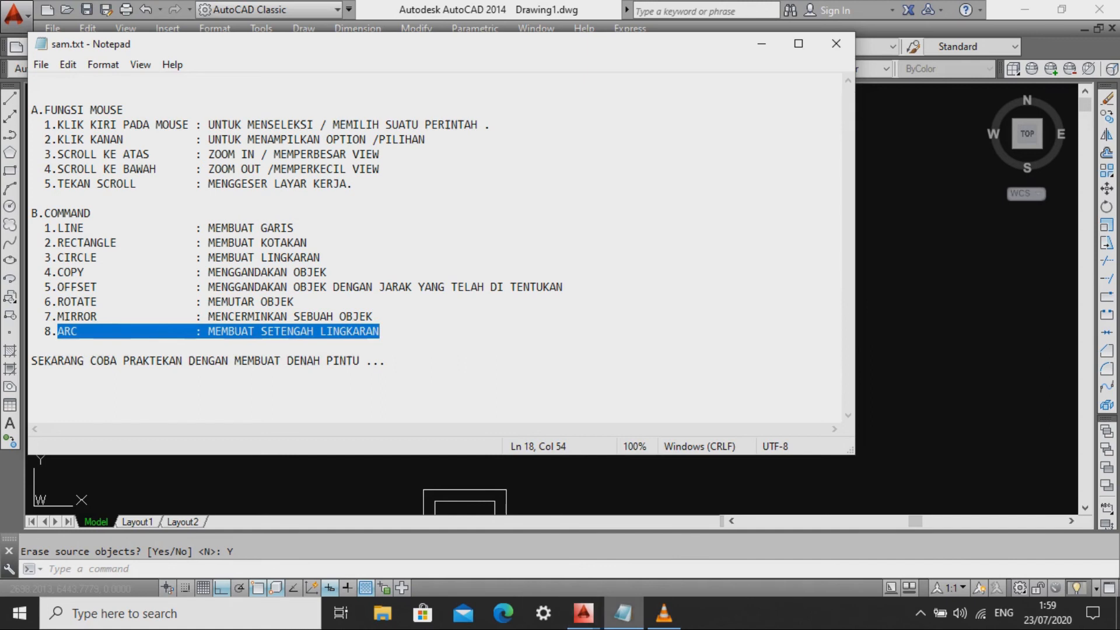
{"action": "left_click", "coordinate": [623, 613]}
Draw a three-point arc curving down to the right in the empty area left of the five diagonal lines.
{"action": "mouse_move", "coordinate": [513, 283]}
{"action": "middle_mouse_down"}
{"action": "mouse_move", "coordinate": [541, 337]}
{"action": "mouse_move", "coordinate": [506, 350]}
{"action": "middle_mouse_up"}
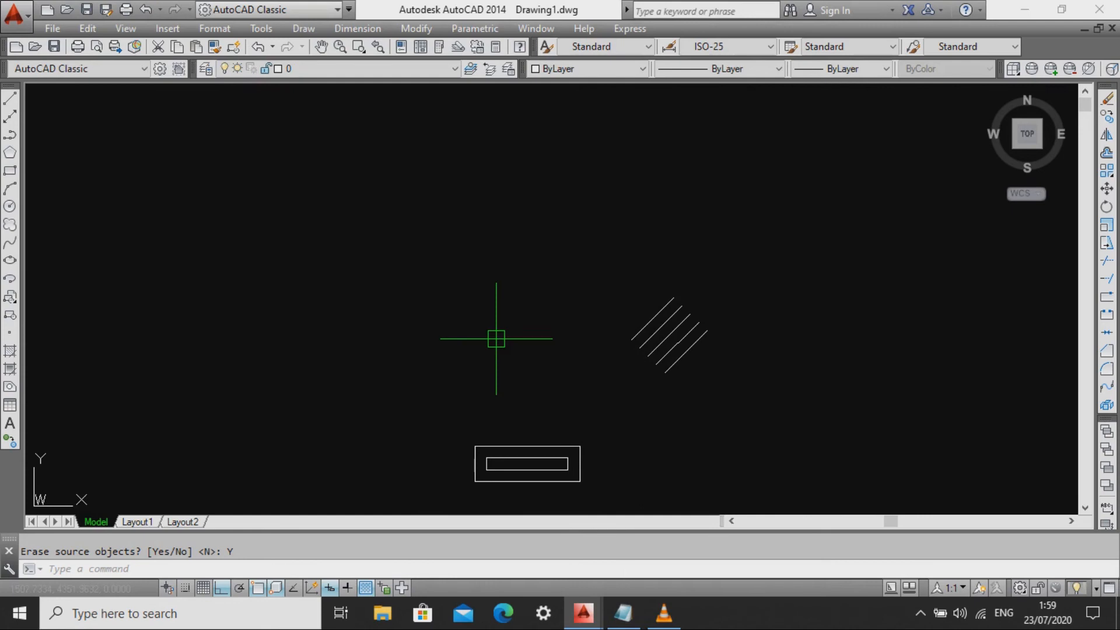
{"action": "key", "text": "Escape"}
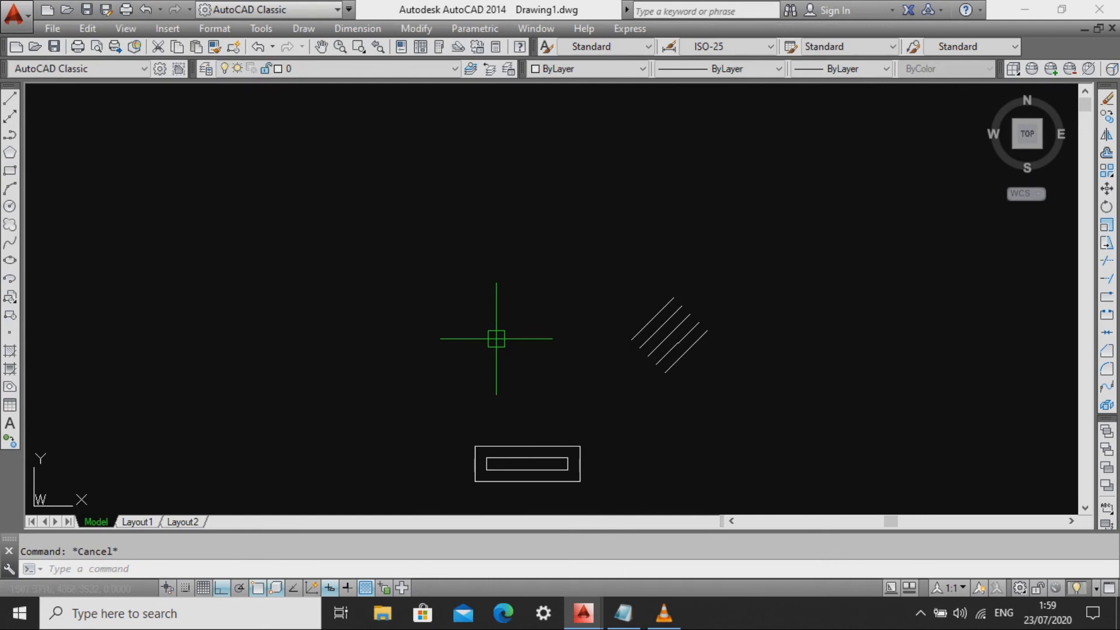
{"action": "type", "text": "A"}
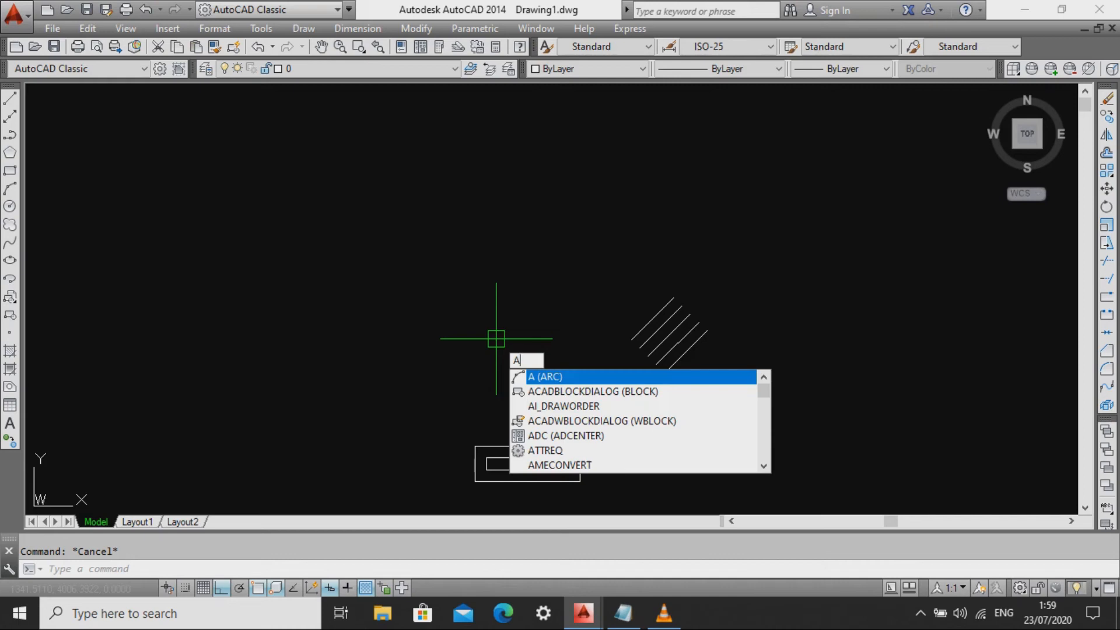
{"action": "key", "text": "Return"}
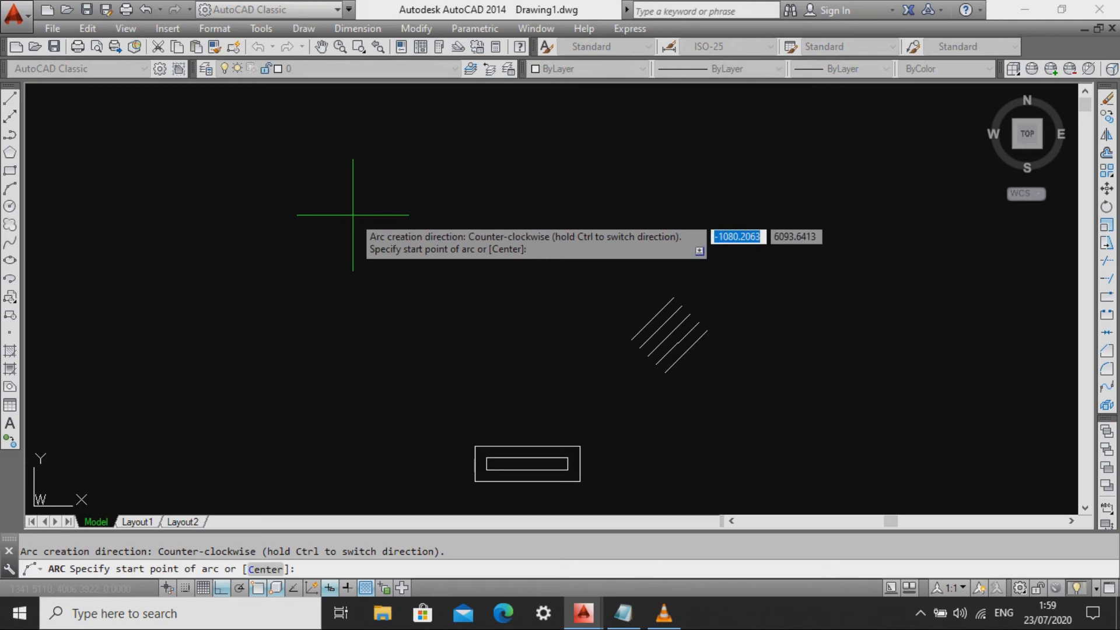
{"action": "left_click", "coordinate": [353, 215]}
{"action": "left_click", "coordinate": [443, 228]}
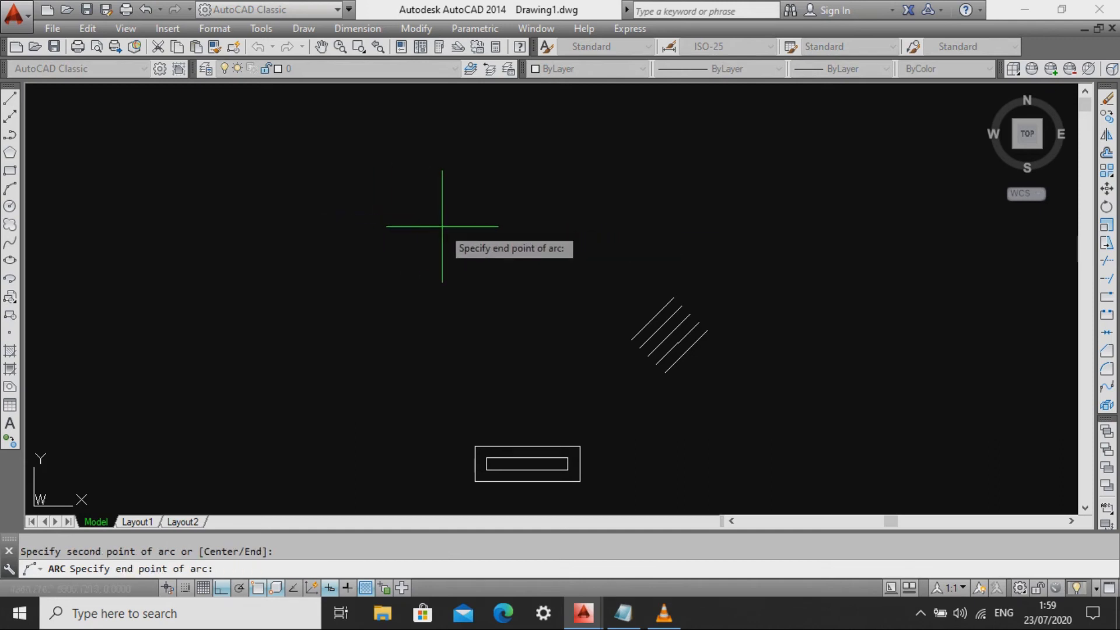
{"action": "left_click", "coordinate": [504, 316]}
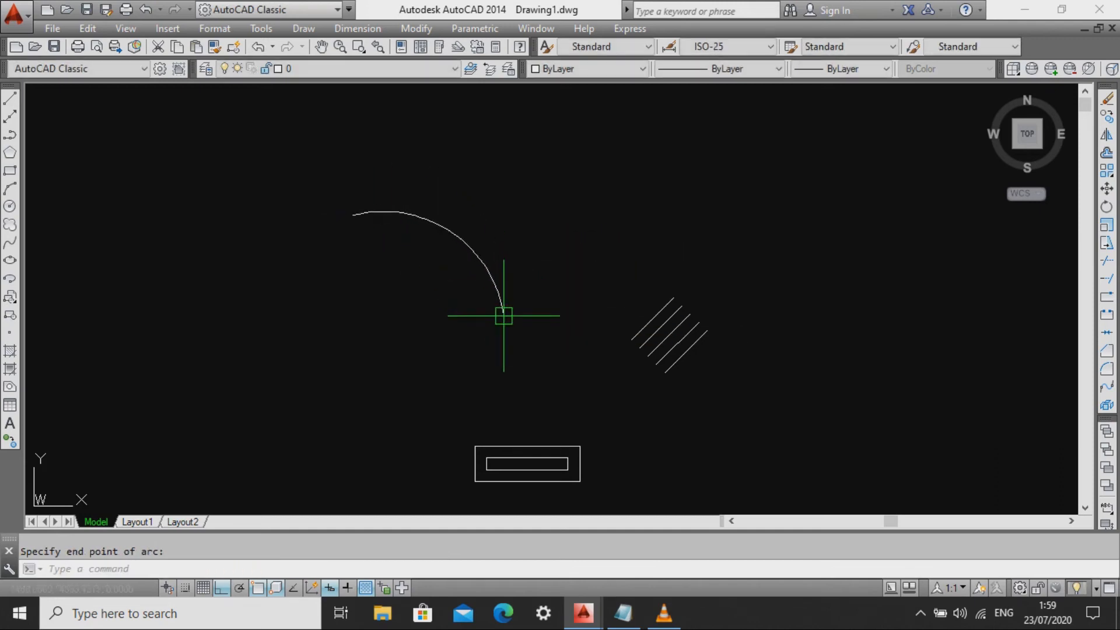
Move the arc up and slightly right by its center grip, and delete it.
{"action": "left_click", "coordinate": [457, 253]}
{"action": "left_click", "coordinate": [362, 195]}
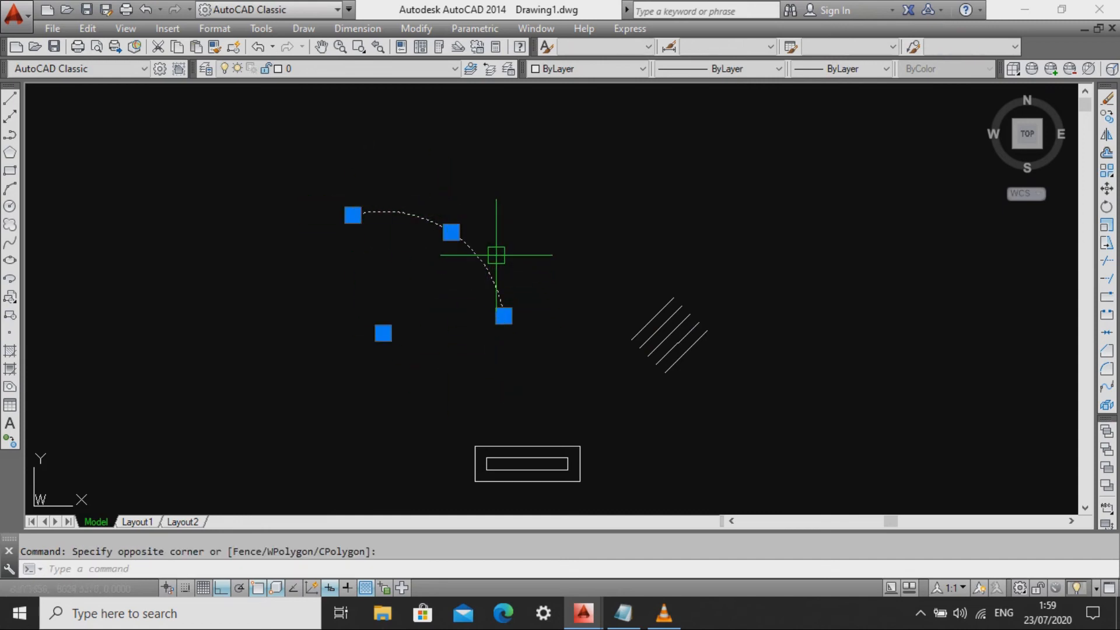
{"action": "left_click", "coordinate": [383, 333]}
{"action": "left_click", "coordinate": [425, 219]}
{"action": "key", "text": "Escape"}
{"action": "middle_click_drag", "start_coordinate": [587, 161], "coordinate": [602, 161]}
{"action": "left_click", "coordinate": [509, 159]}
{"action": "key", "text": "Delete"}
{"action": "key", "text": "Escape"}
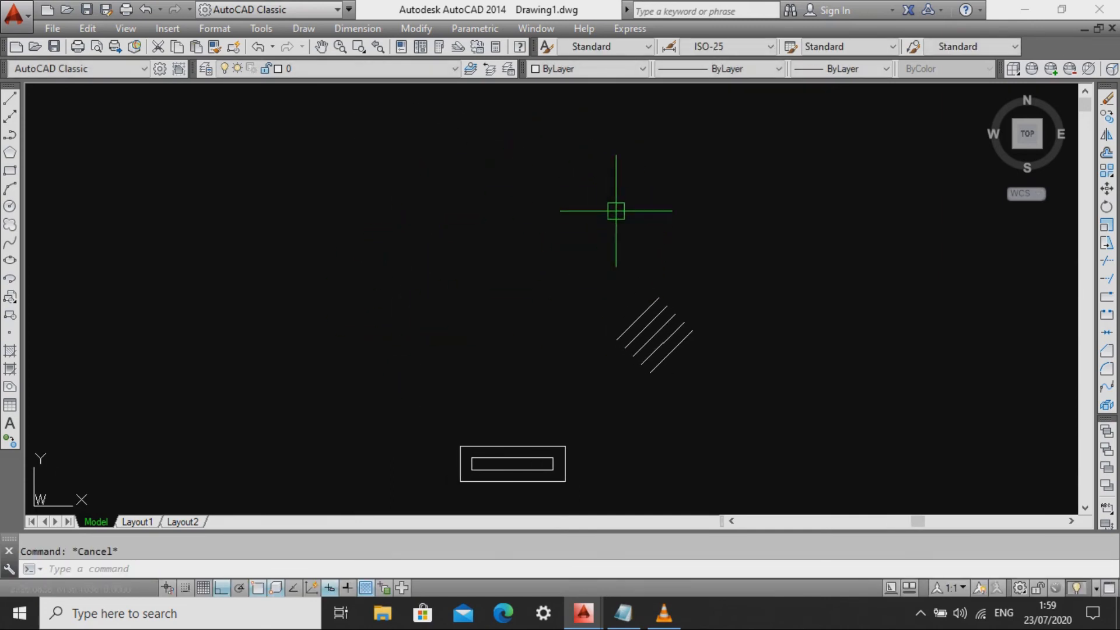
{"action": "middle_click_drag", "start_coordinate": [616, 211], "coordinate": [594, 210]}
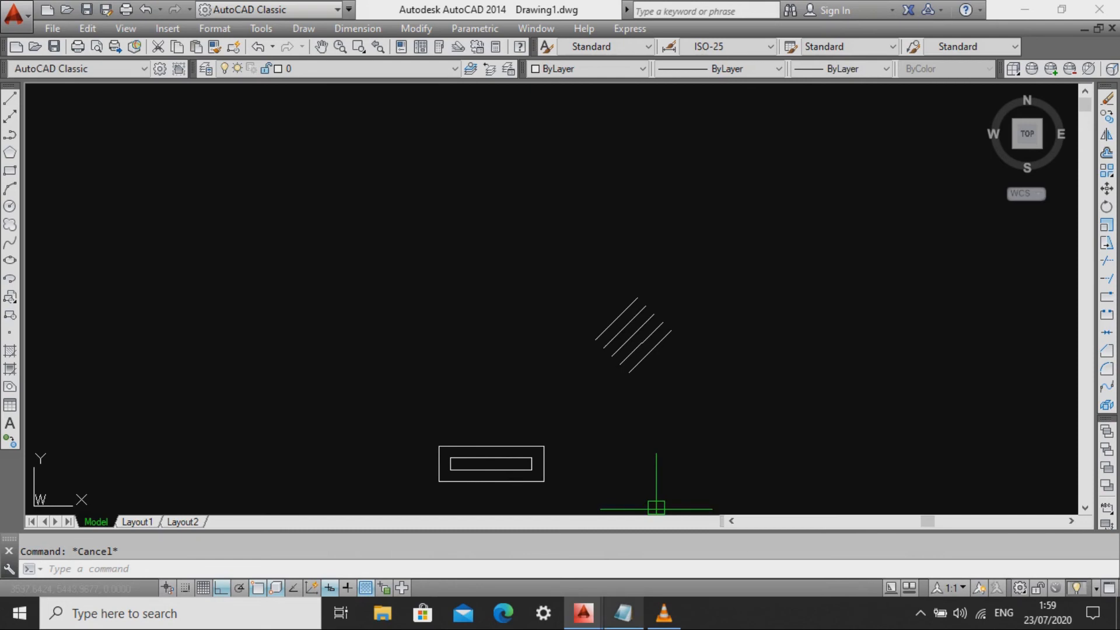
Switch to the sam.txt notes in Notepad, point out the ARC entry, and return to the AutoCAD drawing.
{"action": "left_click", "coordinate": [623, 612]}
{"action": "left_click", "coordinate": [104, 331]}
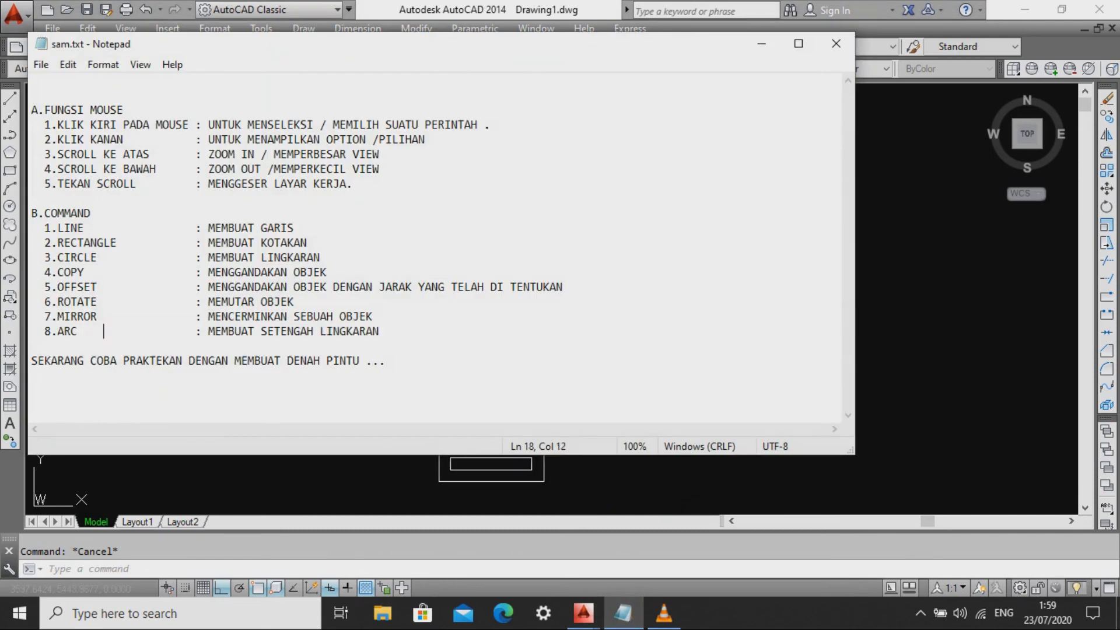
{"action": "mouse_move", "coordinate": [622, 613]}
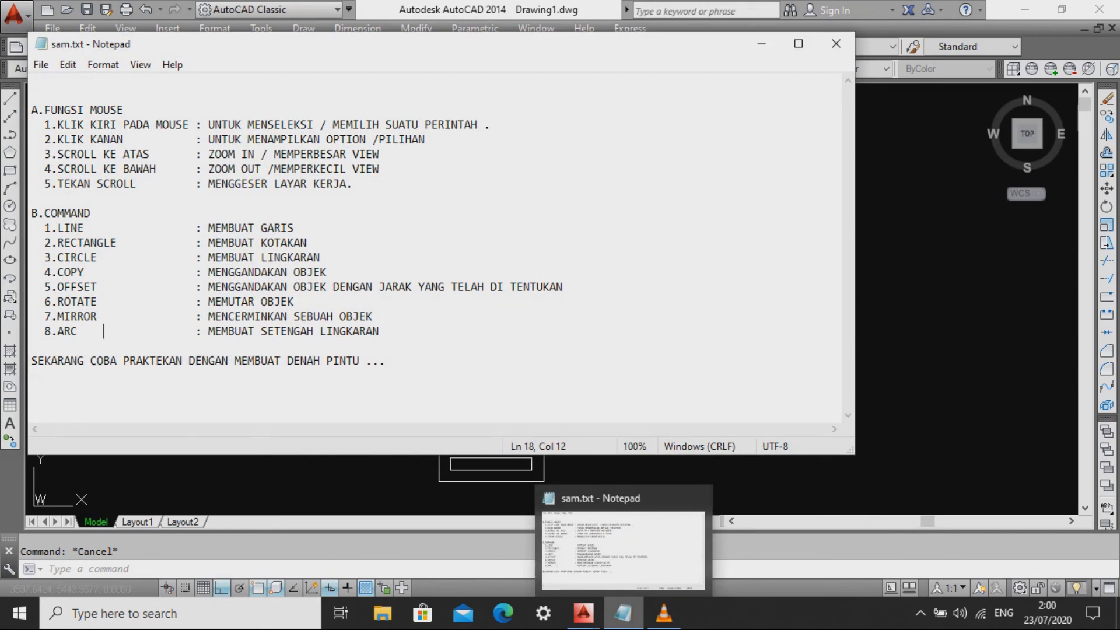
{"action": "left_click", "coordinate": [623, 612]}
{"action": "middle_click_drag", "start_coordinate": [668, 450], "coordinate": [614, 405]}
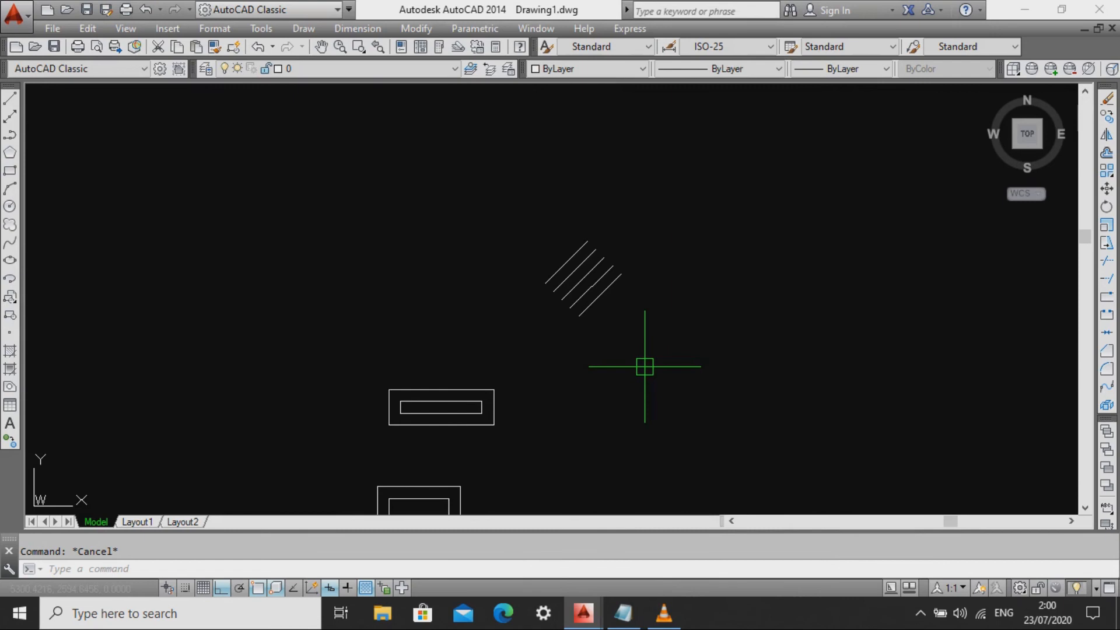
{"action": "middle_click_drag", "start_coordinate": [645, 270], "coordinate": [615, 288]}
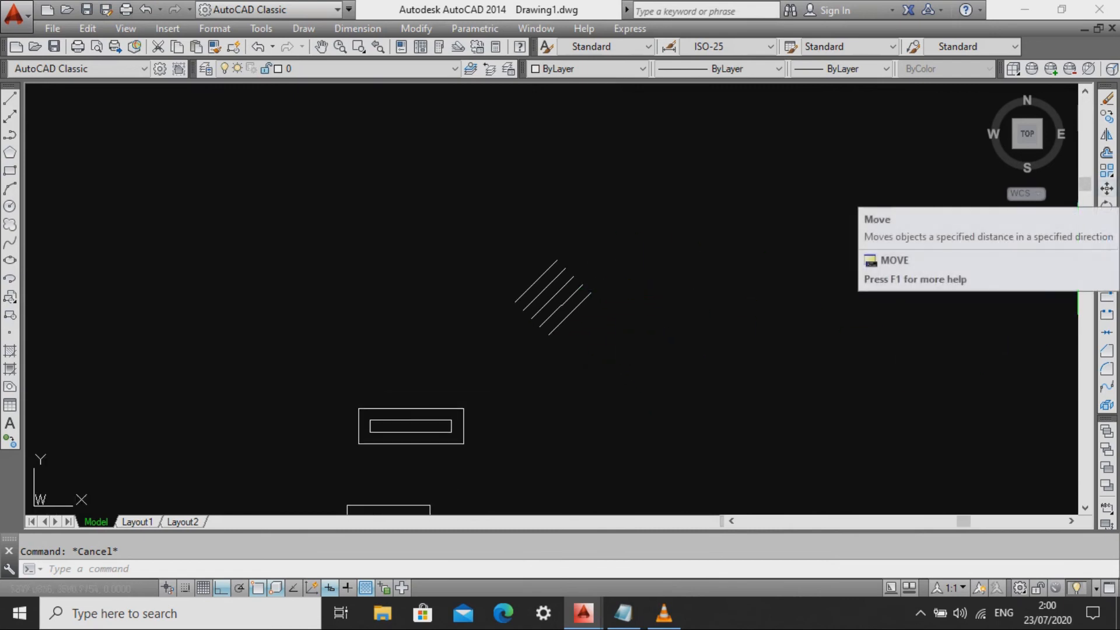
{"action": "mouse_move", "coordinate": [624, 263]}
{"action": "middle_mouse_down"}
{"action": "mouse_move", "coordinate": [640, 291]}
{"action": "mouse_move", "coordinate": [625, 192]}
{"action": "middle_mouse_up"}
{"action": "mouse_move", "coordinate": [597, 309]}
{"action": "middle_mouse_down"}
{"action": "mouse_move", "coordinate": [604, 228]}
{"action": "mouse_move", "coordinate": [604, 301]}
{"action": "middle_mouse_up"}
{"action": "type", "text": "M"}
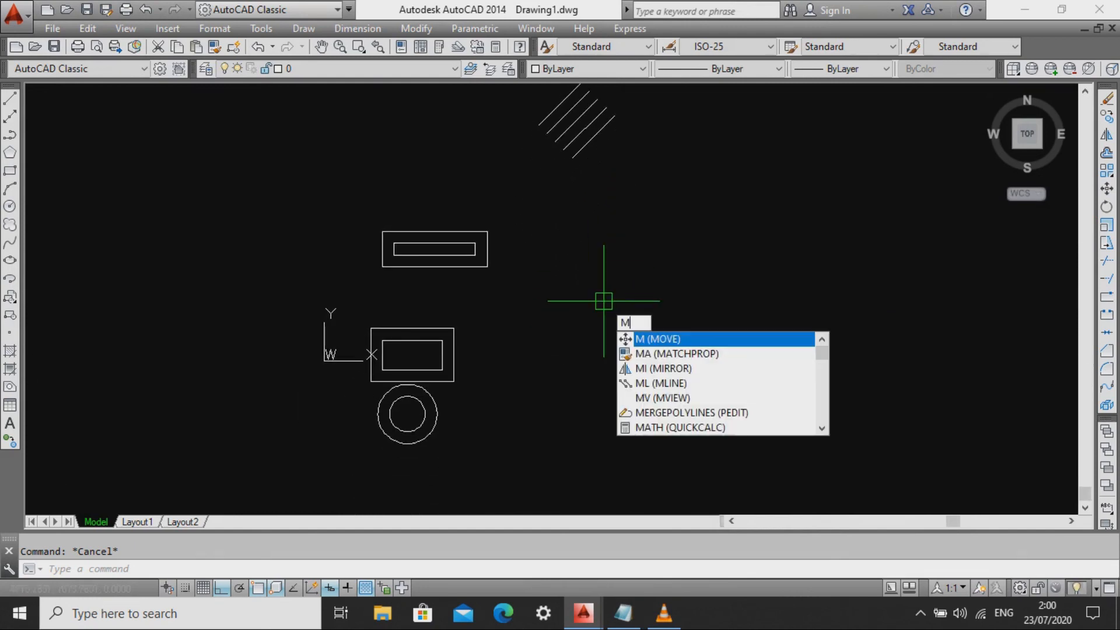
{"action": "key", "text": "Return"}
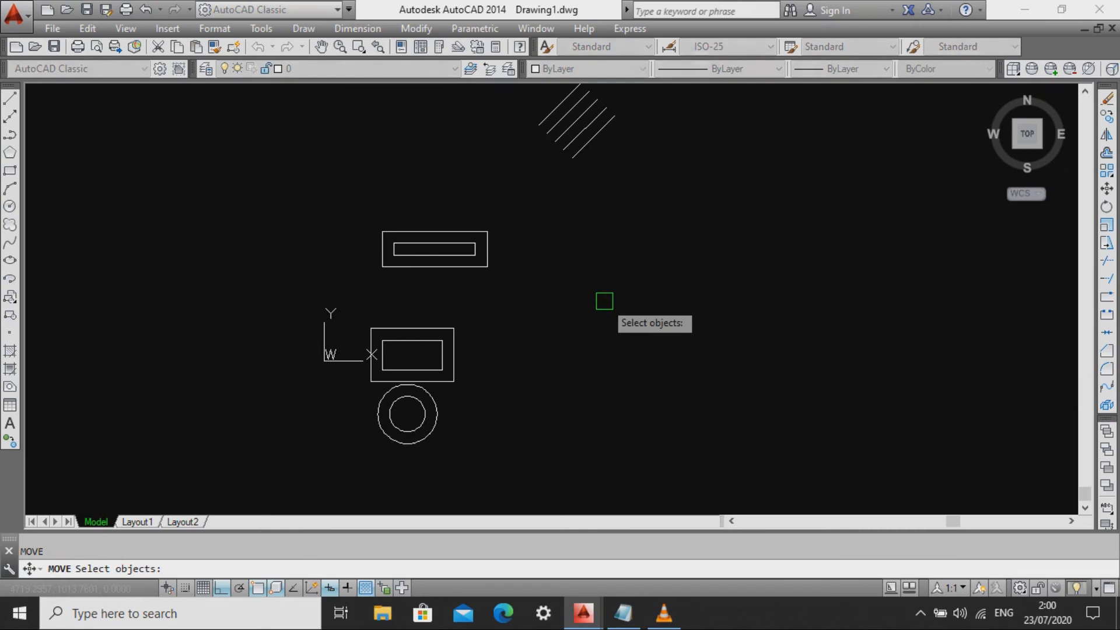
{"action": "key", "text": "Escape"}
{"action": "key", "text": "Escape"}
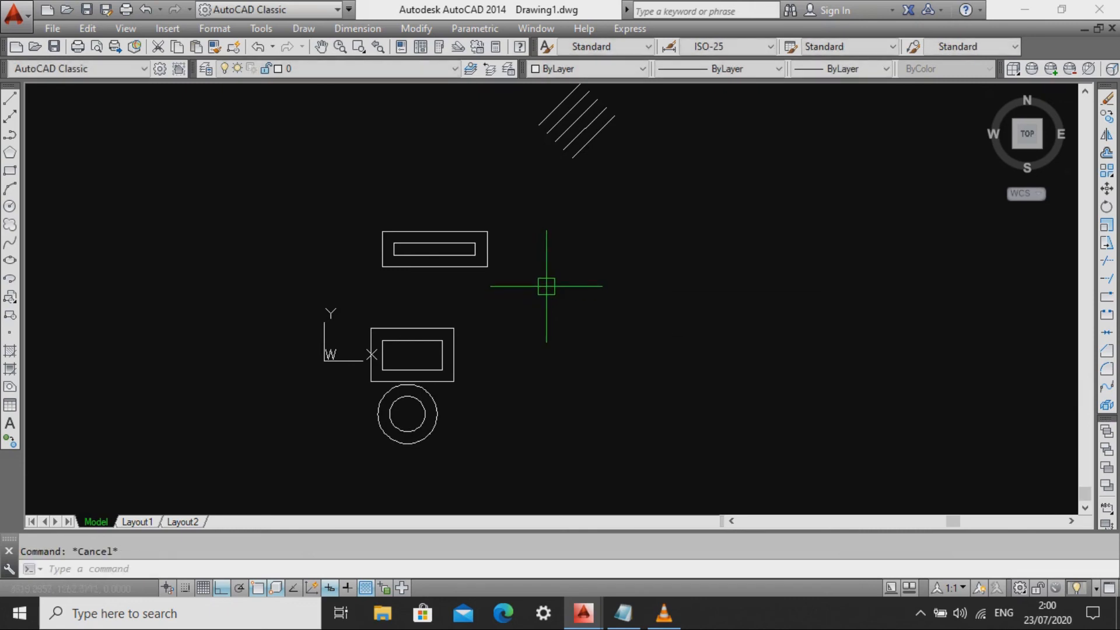
Move the two concentric circles horizontally to the right by a freely picked distance, and undo the move.
{"action": "mouse_move", "coordinate": [578, 234]}
{"action": "middle_mouse_down"}
{"action": "mouse_move", "coordinate": [623, 327]}
{"action": "mouse_move", "coordinate": [622, 298]}
{"action": "mouse_move", "coordinate": [634, 299]}
{"action": "mouse_move", "coordinate": [571, 333]}
{"action": "middle_mouse_up"}
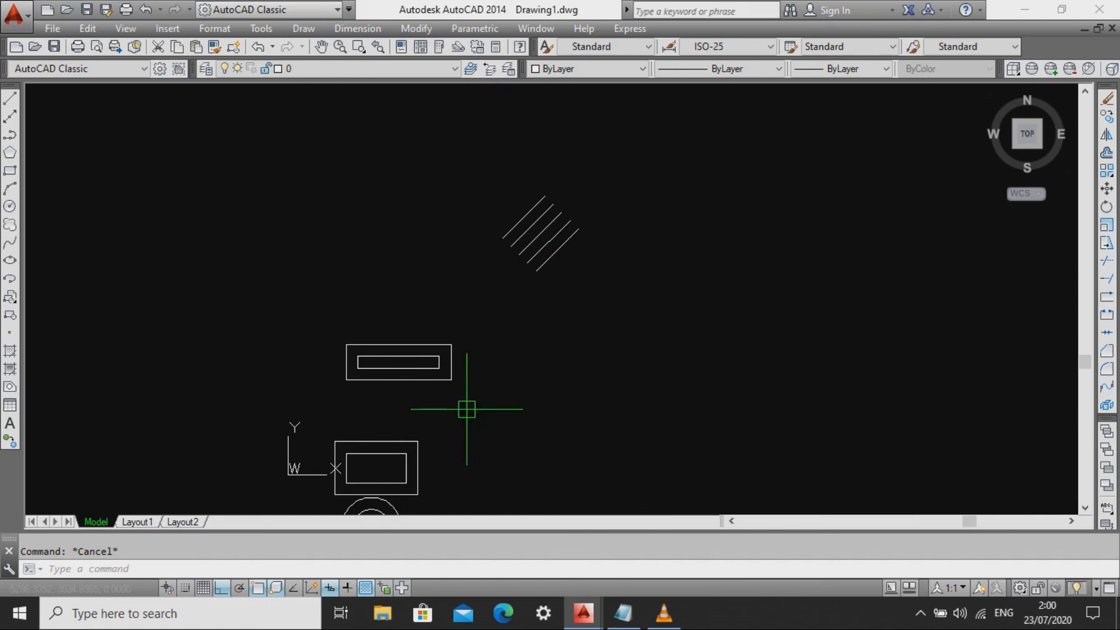
{"action": "middle_click_drag", "start_coordinate": [466, 409], "coordinate": [509, 292]}
{"action": "scroll", "coordinate": [523, 302], "scroll_direction": "up", "scroll_amount": 2}
{"action": "scroll", "coordinate": [414, 455], "scroll_direction": "up", "scroll_amount": 2}
{"action": "middle_click_drag", "start_coordinate": [414, 455], "coordinate": [533, 284]}
{"action": "middle_click_drag", "start_coordinate": [487, 362], "coordinate": [552, 377]}
{"action": "left_click_drag", "start_coordinate": [644, 377], "coordinate": [484, 309]}
{"action": "key", "text": "Escape"}
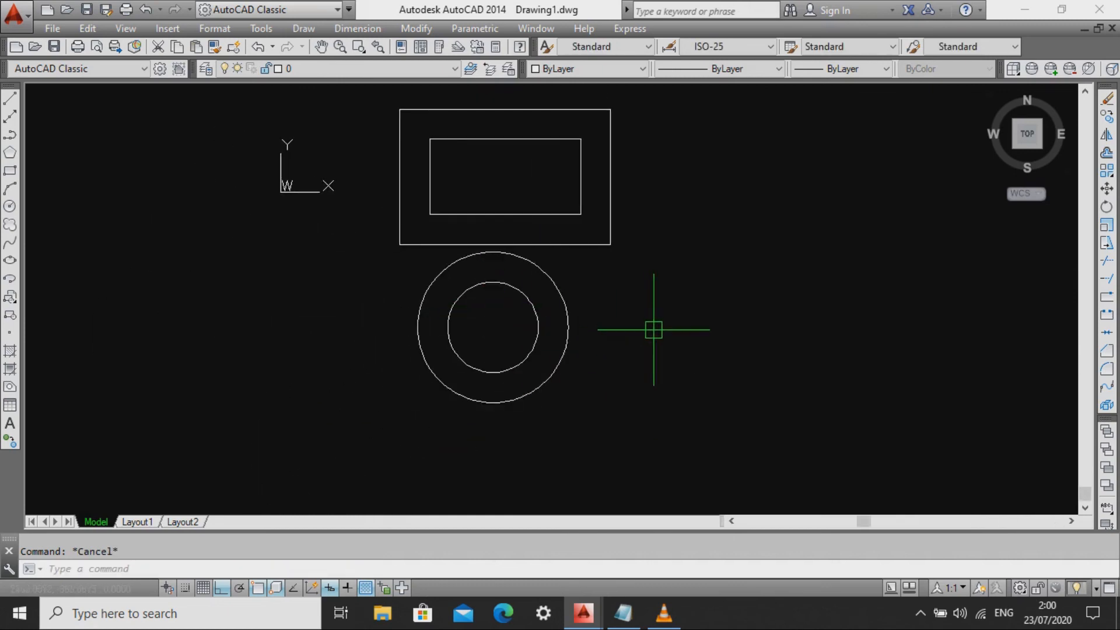
{"action": "type", "text": "m"}
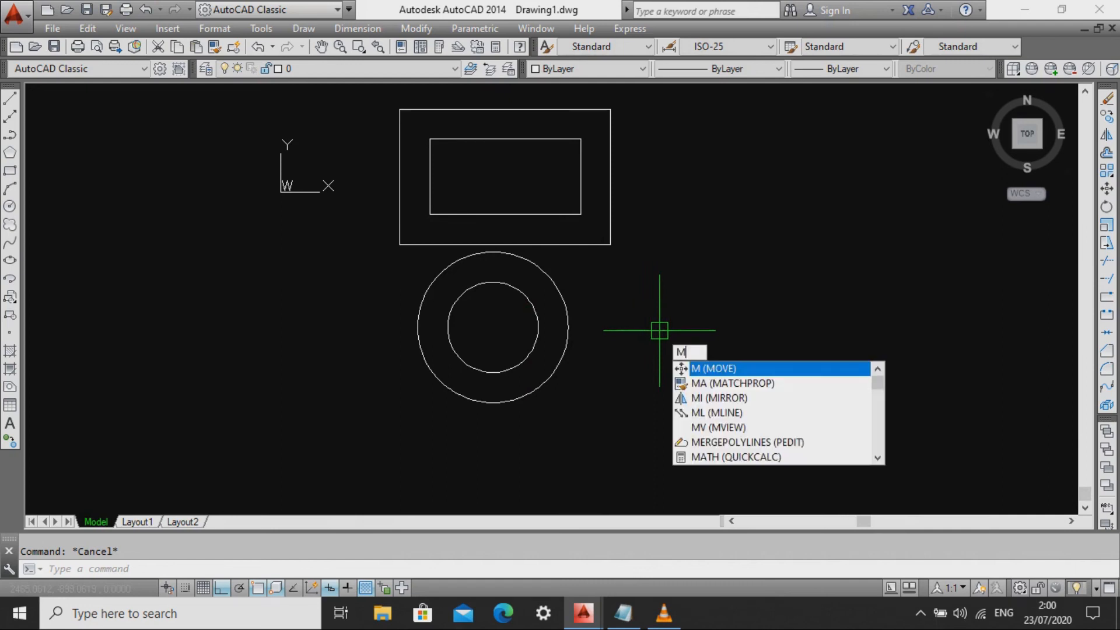
{"action": "key", "text": "Return"}
{"action": "left_click", "coordinate": [695, 395]}
{"action": "left_click", "coordinate": [534, 328]}
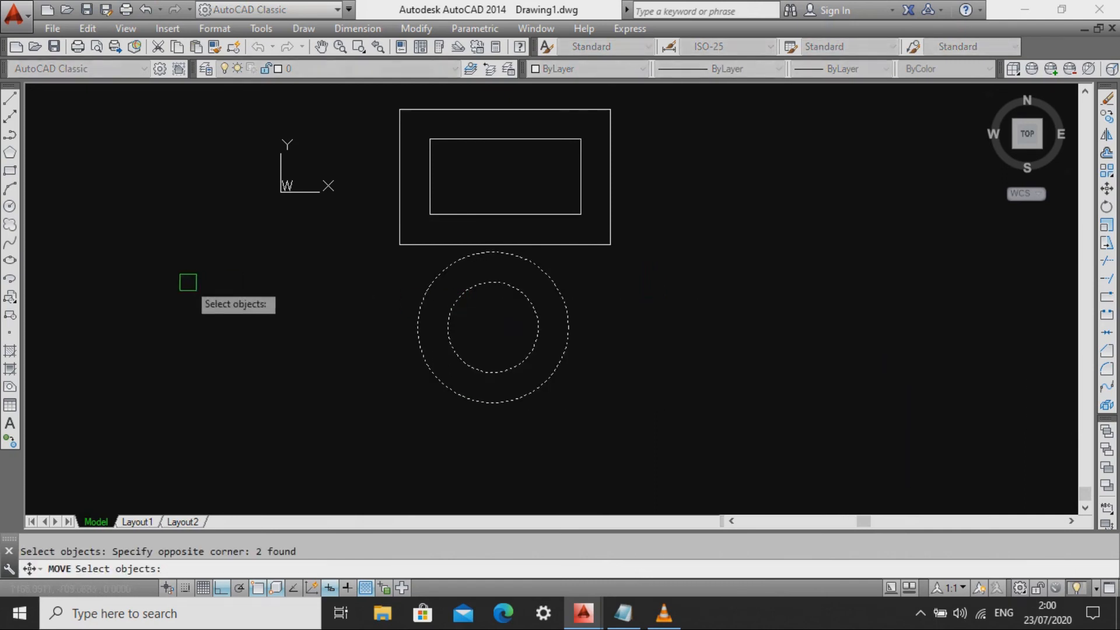
{"action": "middle_click_drag", "start_coordinate": [648, 341], "coordinate": [612, 325]}
{"action": "key", "text": "Return"}
{"action": "left_click", "coordinate": [582, 374]}
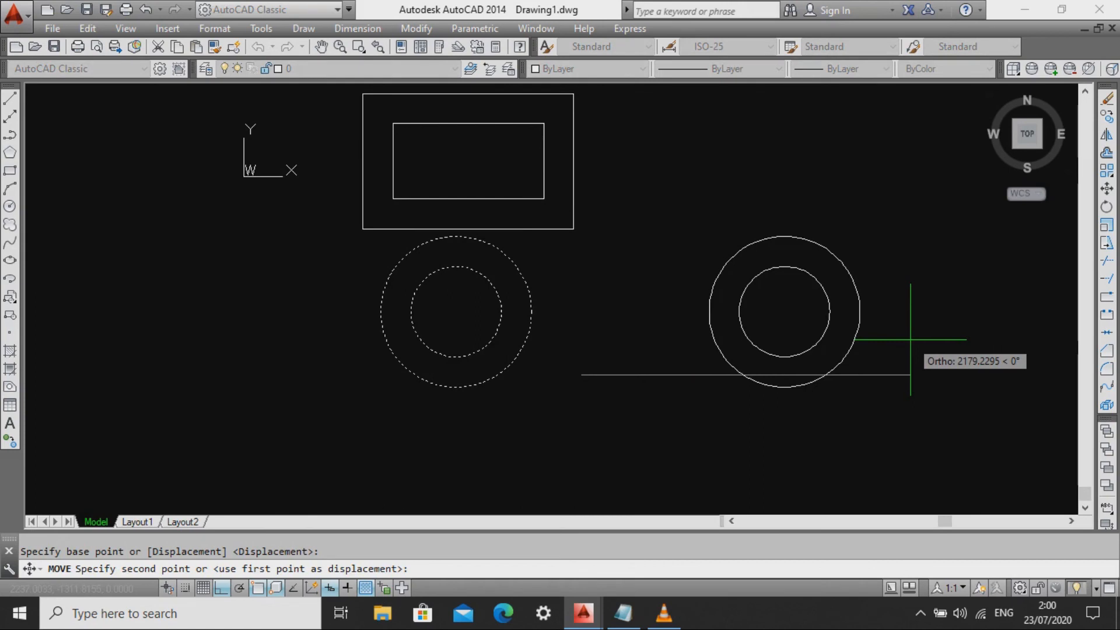
{"action": "middle_click_drag", "start_coordinate": [910, 339], "coordinate": [854, 274]}
{"action": "left_click", "coordinate": [882, 284]}
{"action": "key", "text": "Escape"}
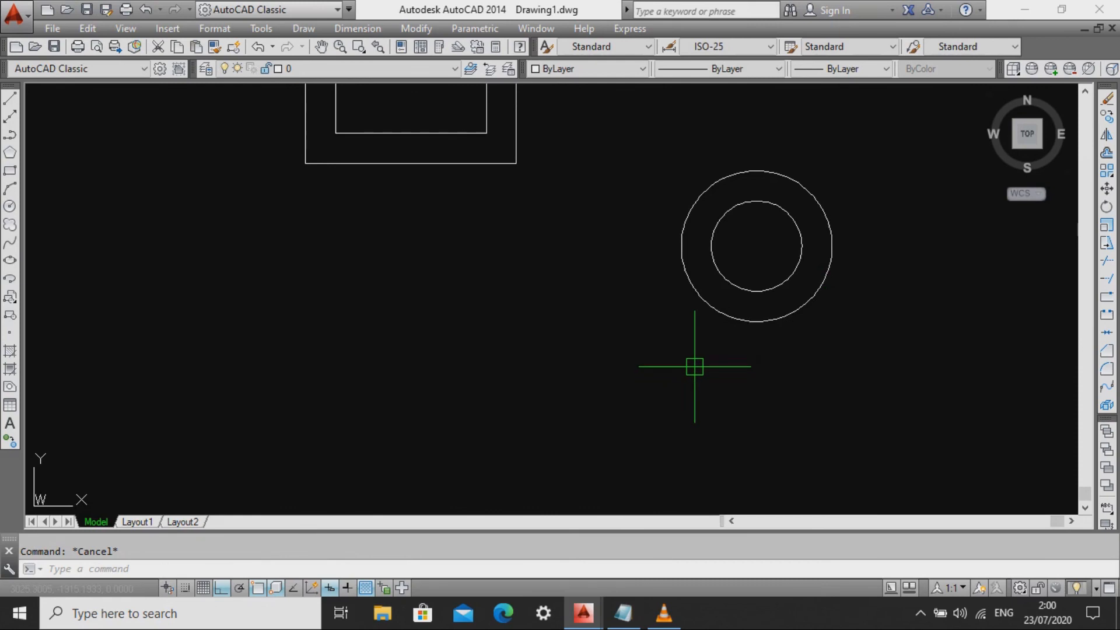
{"action": "key", "text": "ctrl+z"}
{"action": "key", "text": "Escape"}
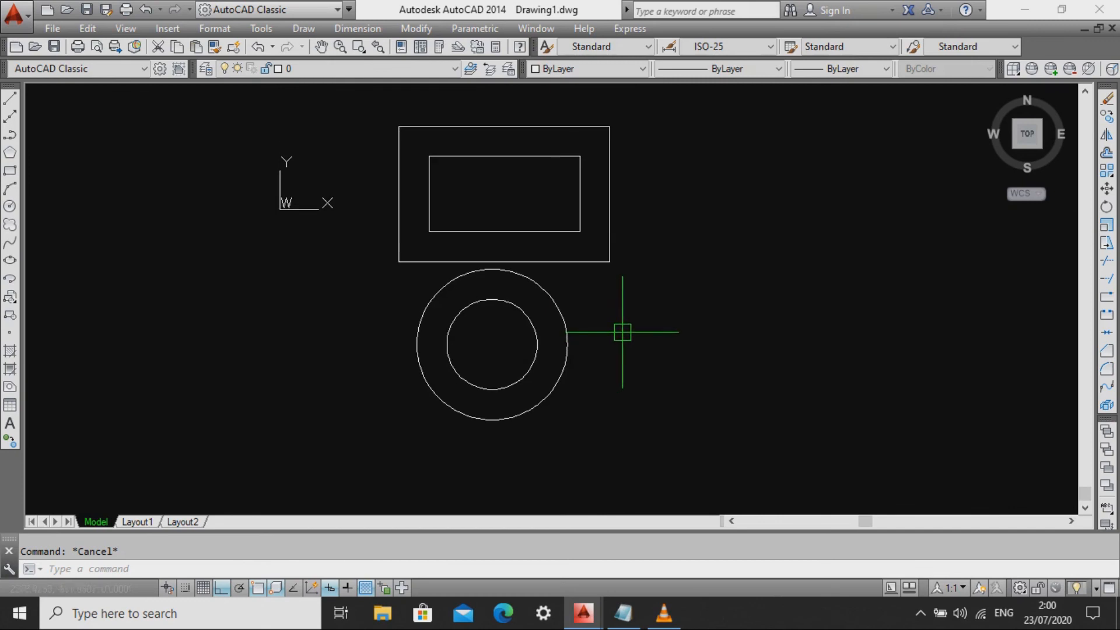
Move the two concentric circles below the nested rectangles 1000 units horizontally to the right.
{"action": "type", "text": "m"}
{"action": "key", "text": "Return"}
{"action": "left_click", "coordinate": [687, 414]}
{"action": "left_click", "coordinate": [546, 334]}
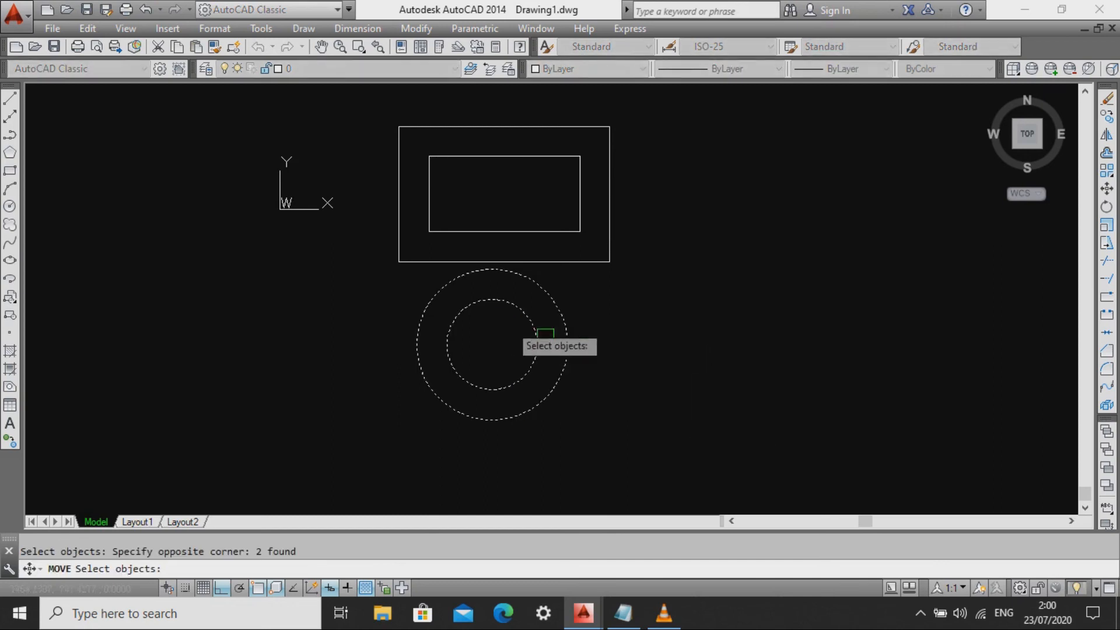
{"action": "middle_click_drag", "start_coordinate": [546, 333], "coordinate": [507, 330]}
{"action": "key", "text": "Return"}
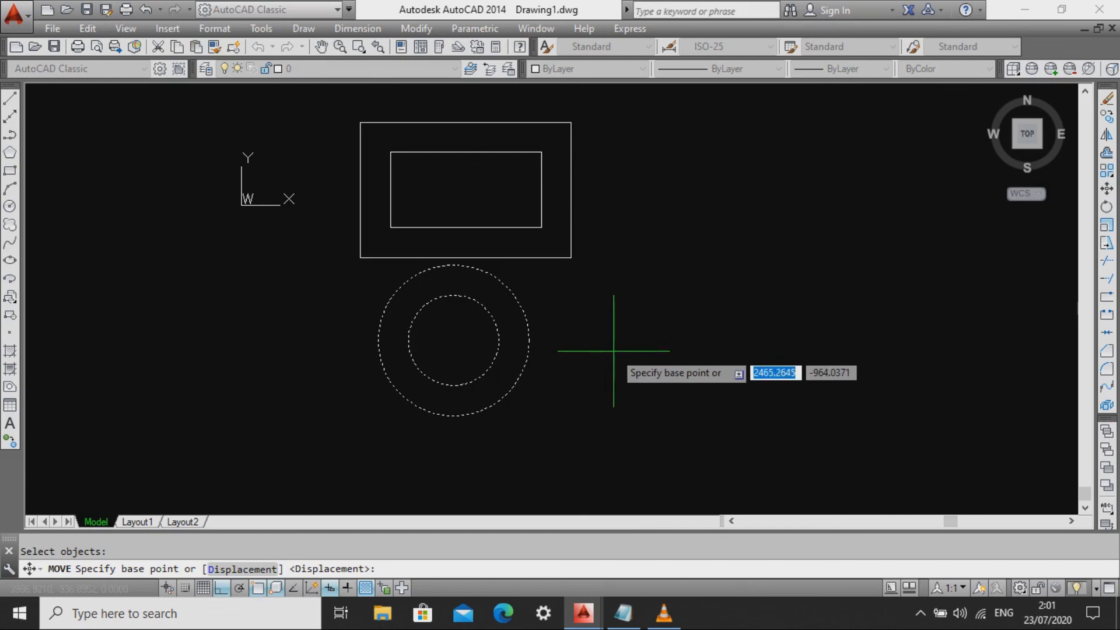
{"action": "left_click", "coordinate": [614, 351]}
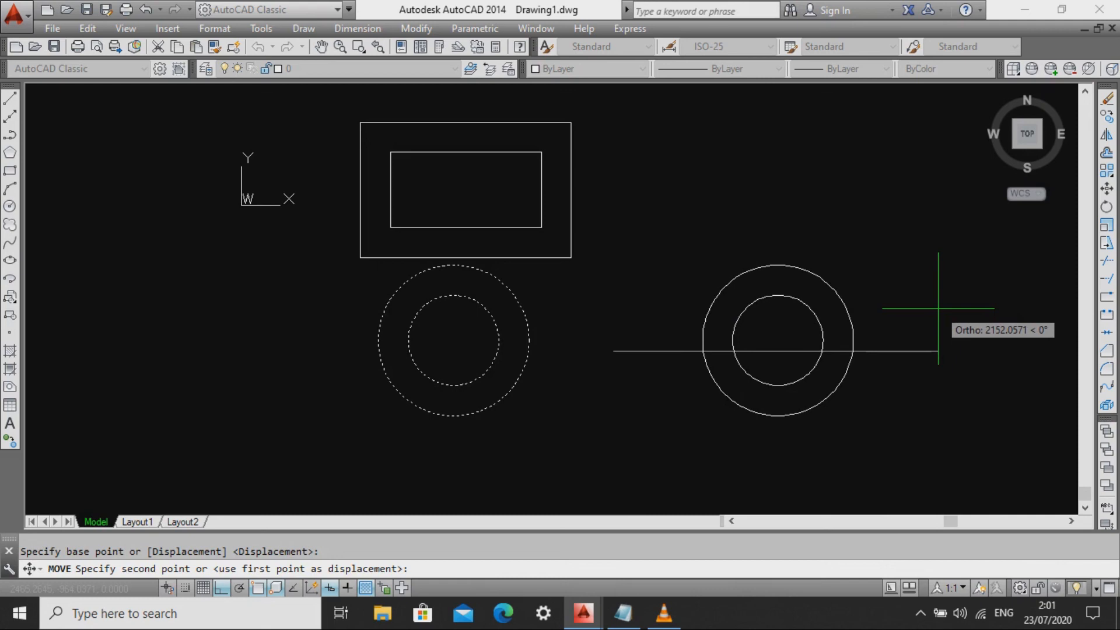
{"action": "type", "text": "1000"}
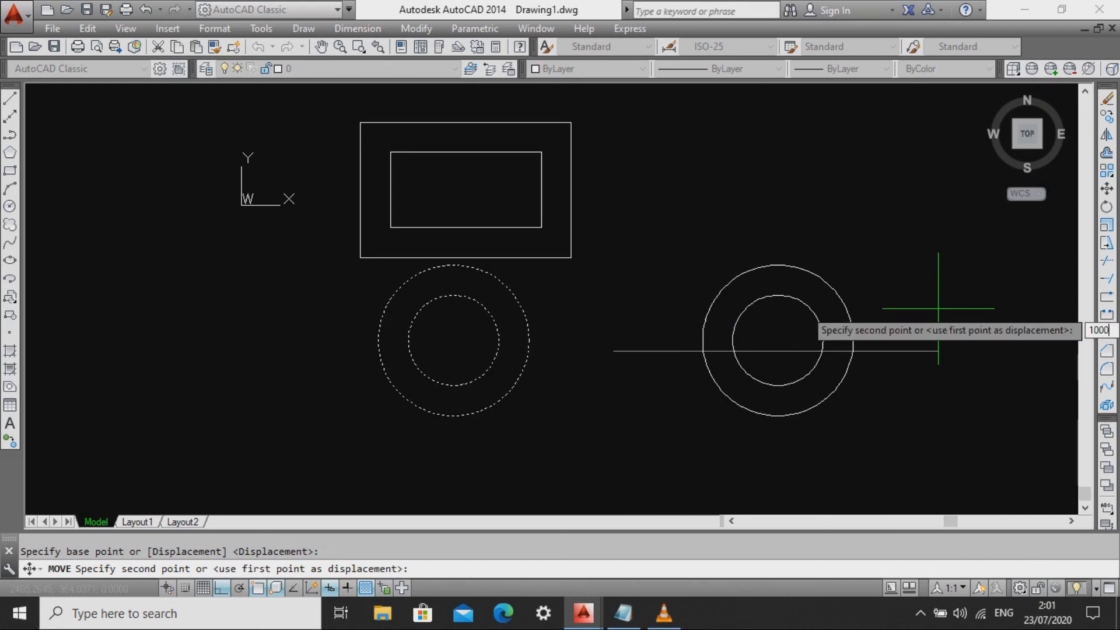
{"action": "key", "text": "Return"}
{"action": "key", "text": "Escape"}
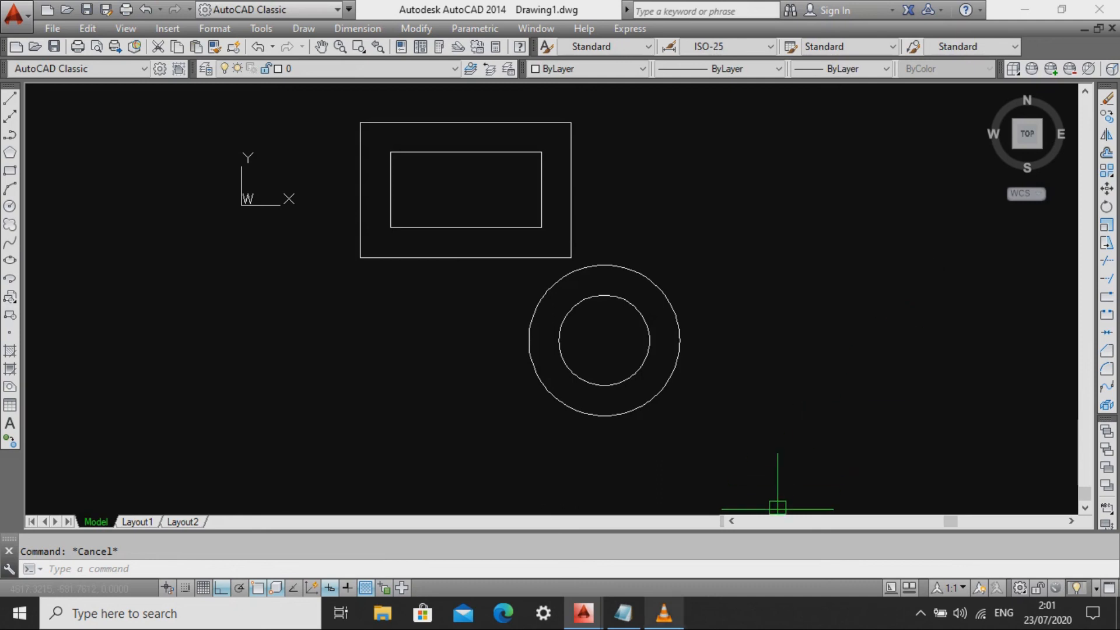
Check the command list in the sam.txt notes in Notepad, and switch back to AutoCAD.
{"action": "left_click", "coordinate": [623, 612]}
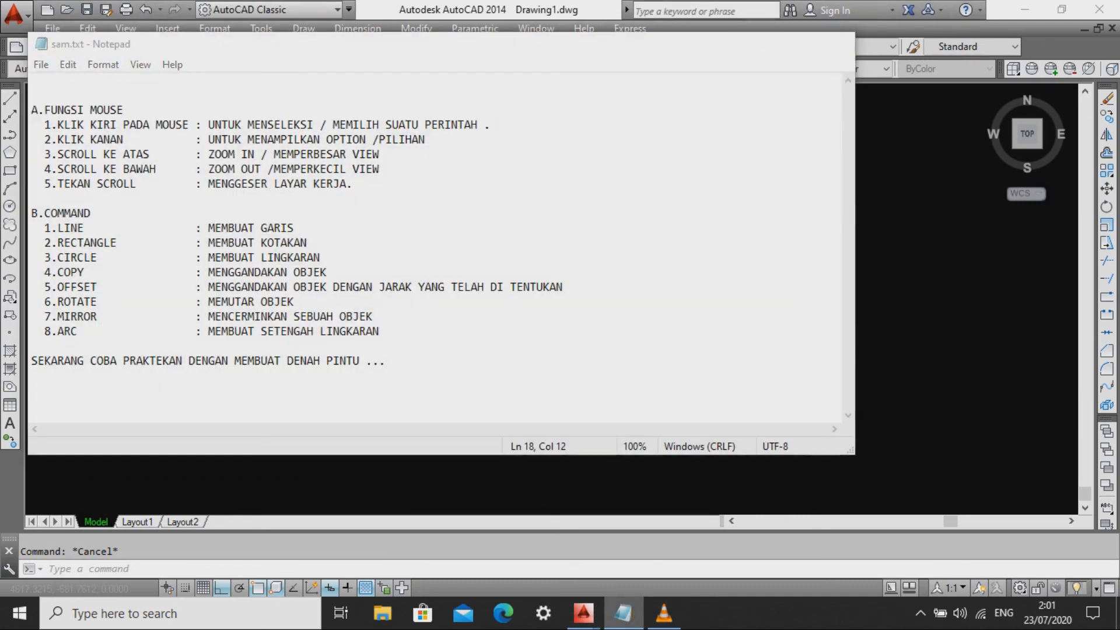
{"action": "key", "text": "alt+Tab"}
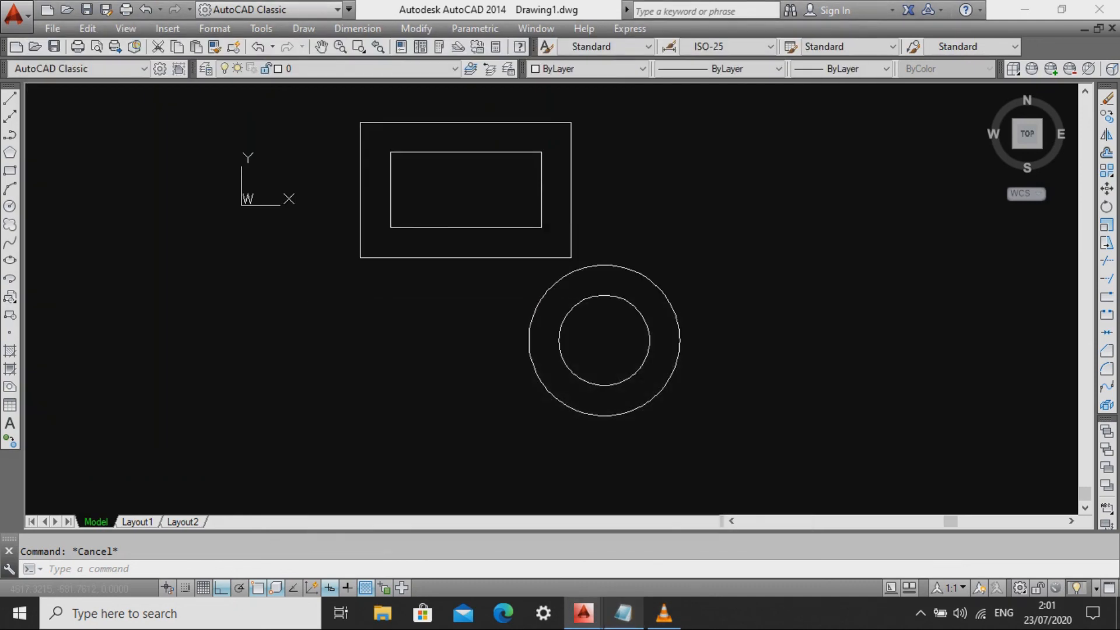